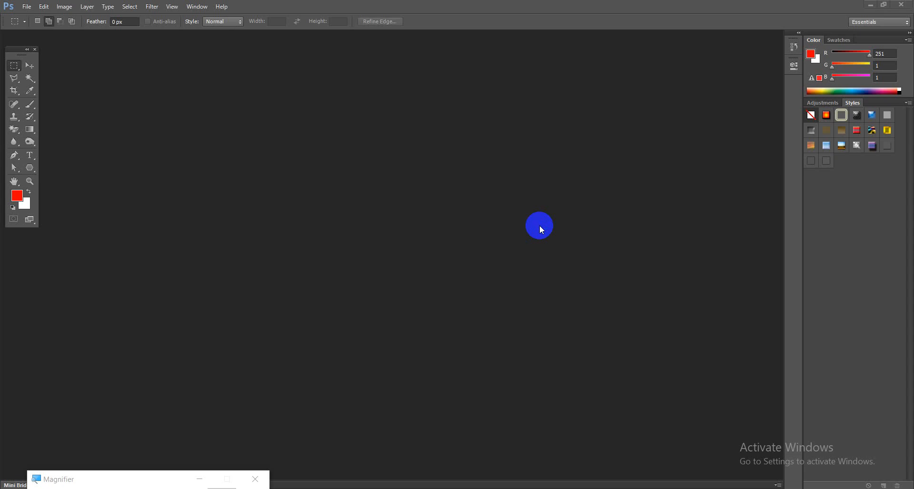
Step: Create a new document with the Web preset at 800 x 600 pixels and a white background
left_click(28, 7)
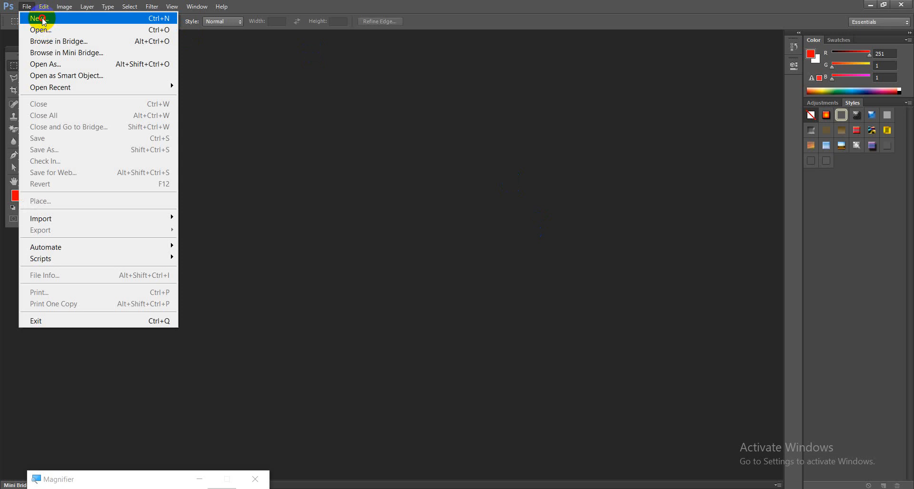
left_click(41, 18)
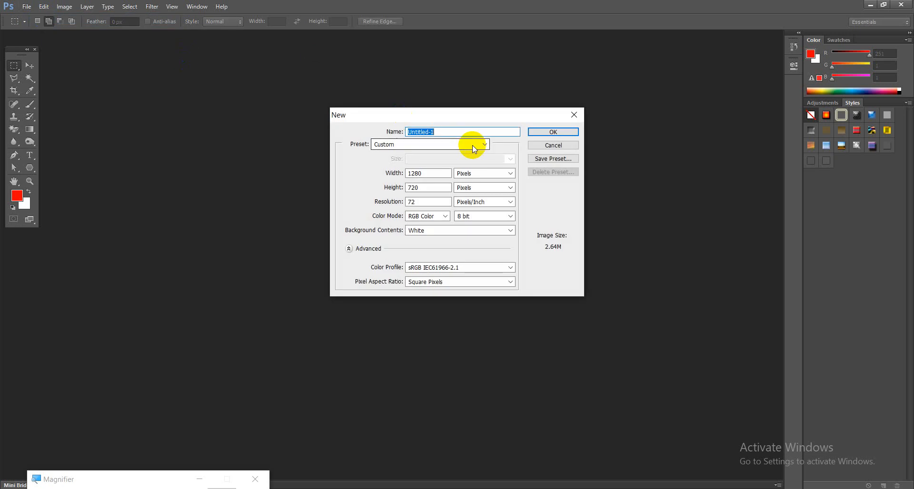
double_click(472, 146)
left_click(472, 145)
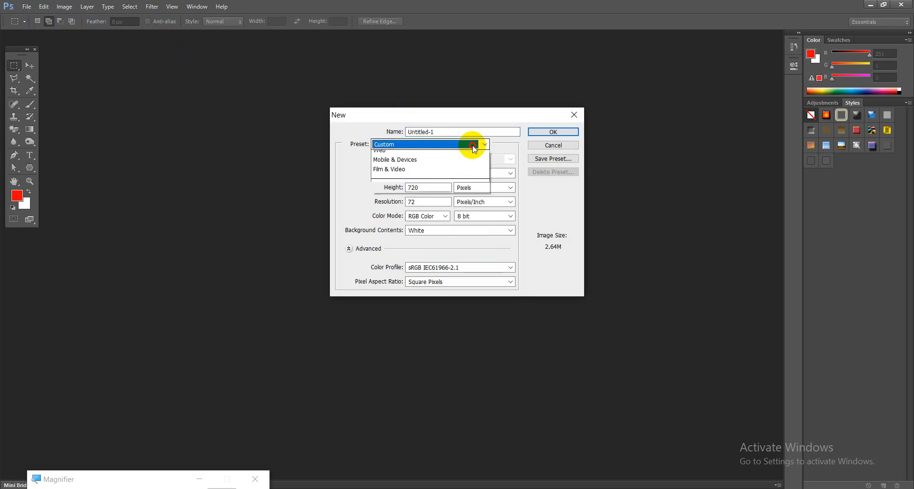
left_click(379, 222)
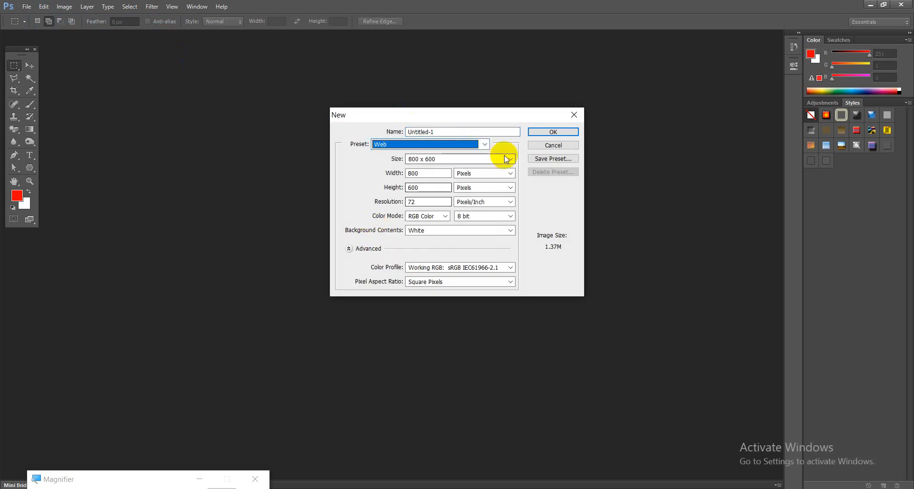
left_click(539, 131)
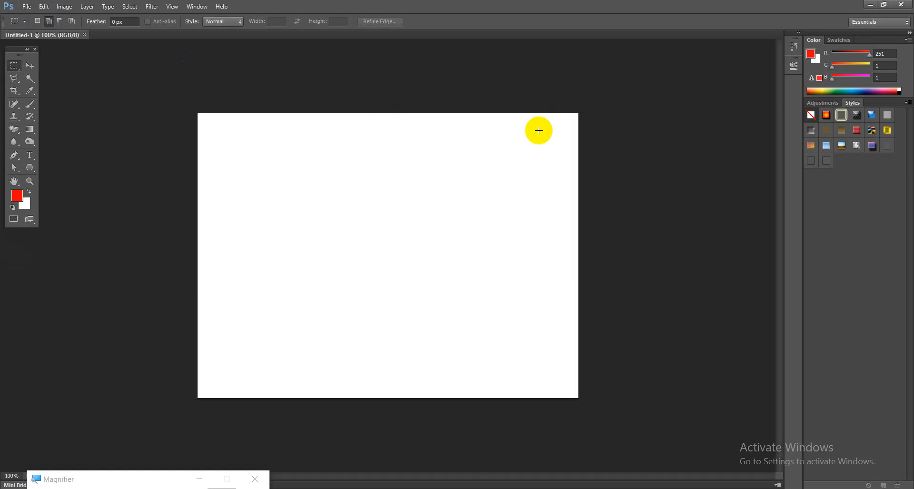
Step: Show the Layers panel, shrink it and place it beside the canvas so it does not cover the document
key("ctrl+plus")
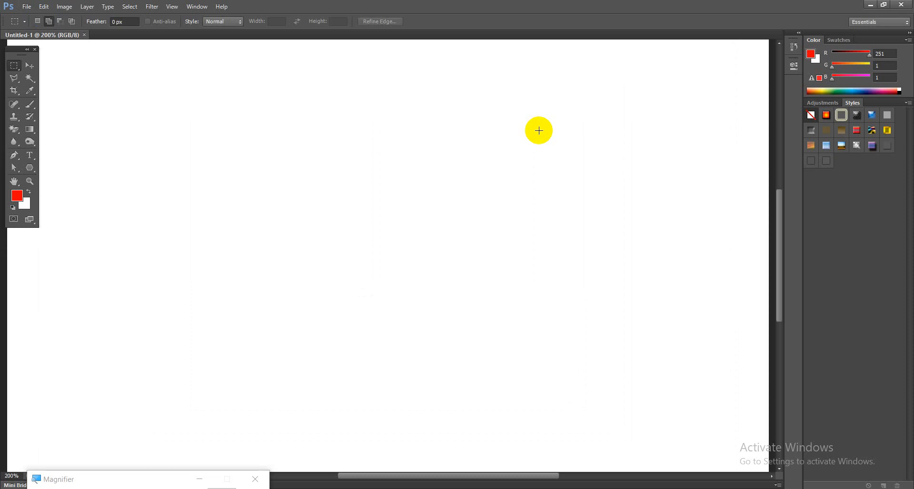
key("ctrl+minus")
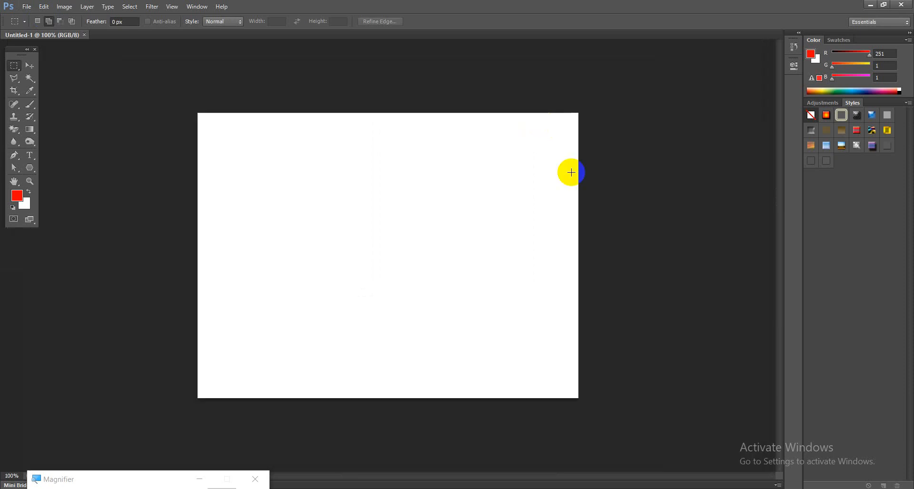
left_click(197, 6)
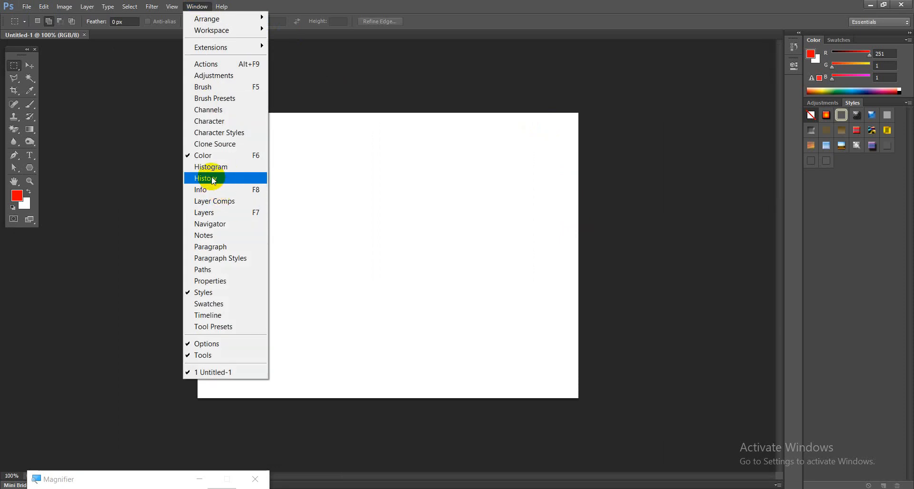
left_click(212, 214)
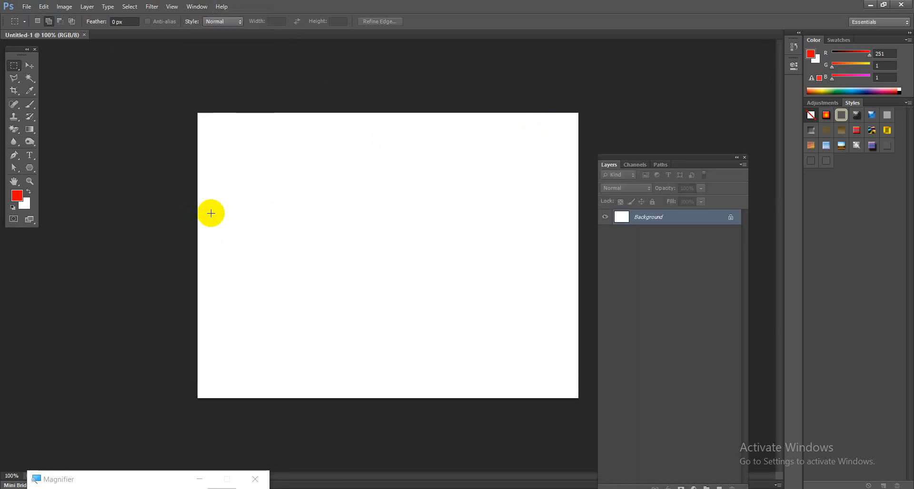
left_click_drag(710, 162, 607, 124)
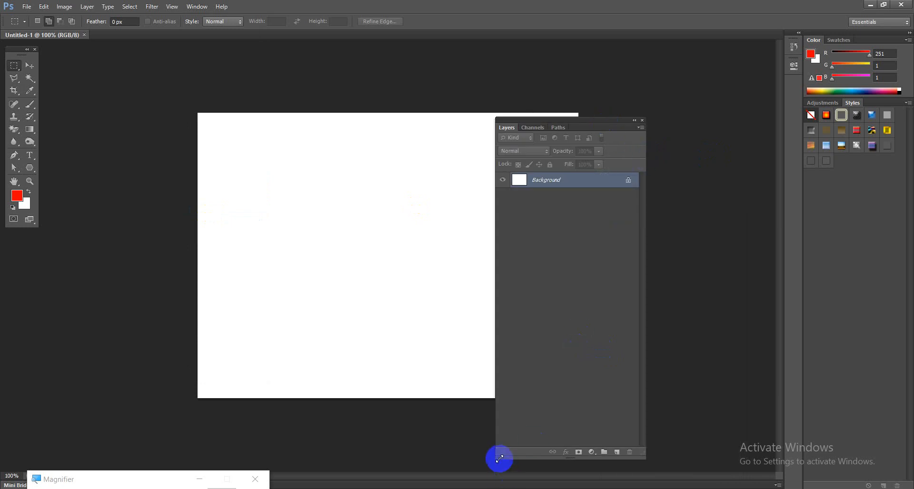
left_click_drag(498, 455, 541, 279)
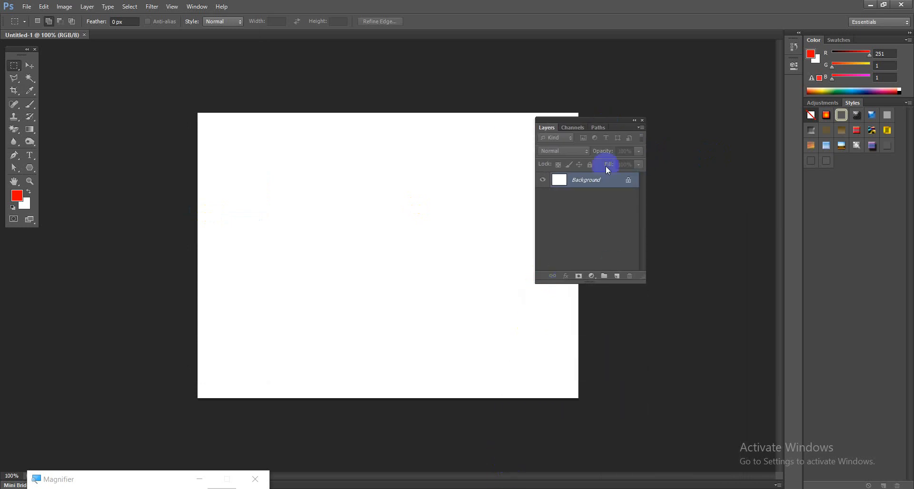
left_click_drag(587, 123, 686, 119)
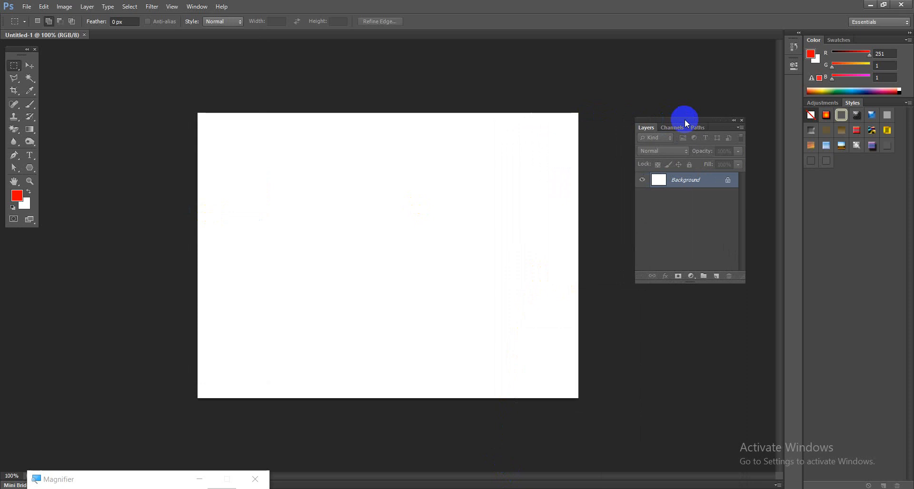
Step: Add a new layer above the Background and set the background color to a dark navy blue
left_click(717, 277)
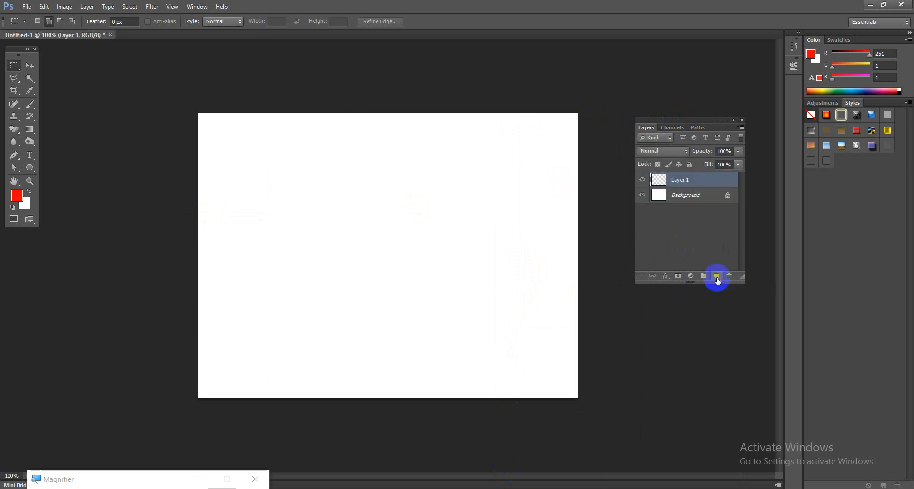
left_click(23, 206)
left_click(461, 183)
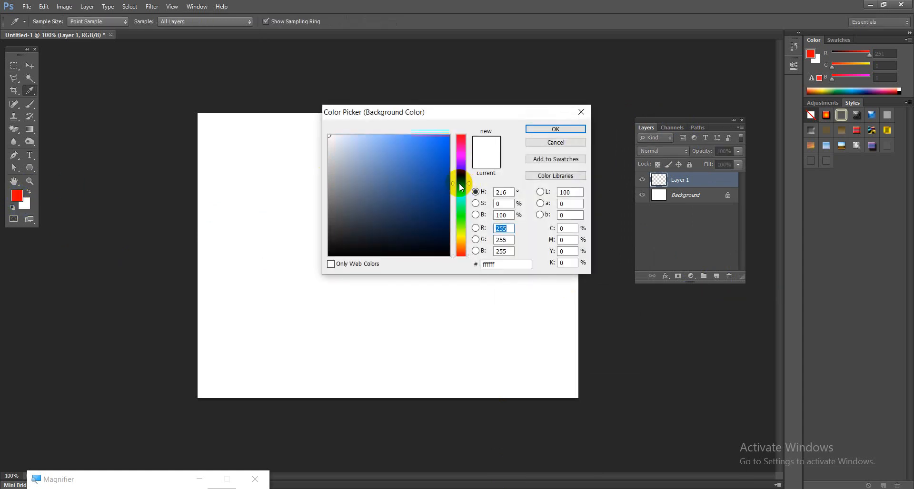
left_click(439, 221)
left_click(548, 127)
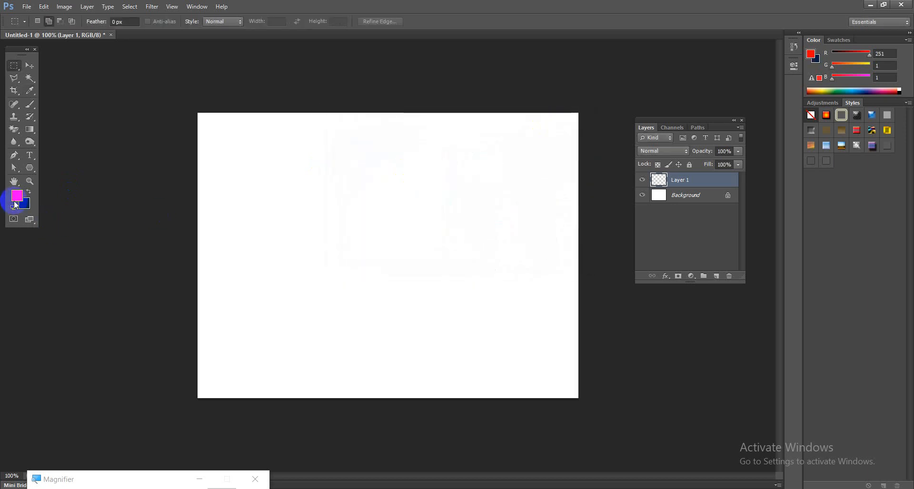
Step: Set the foreground color to the medium-dark blue #042f88
left_click(17, 197)
left_click(460, 182)
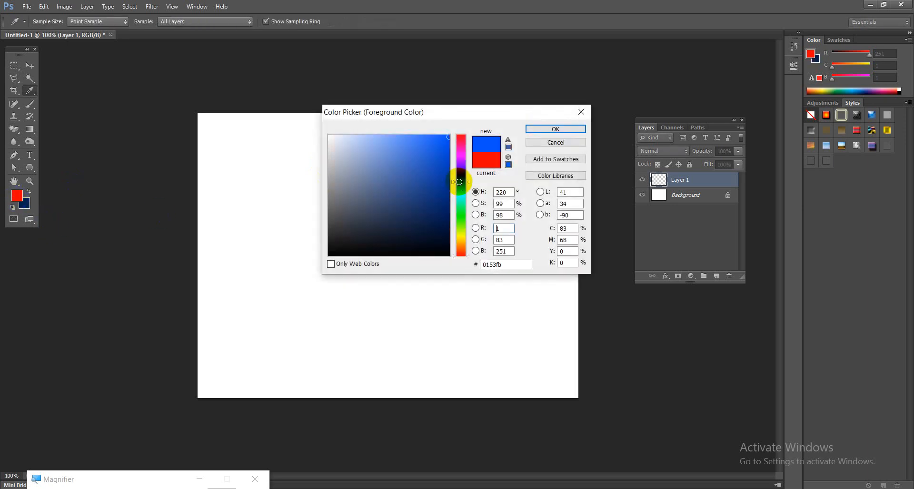
left_click(447, 216)
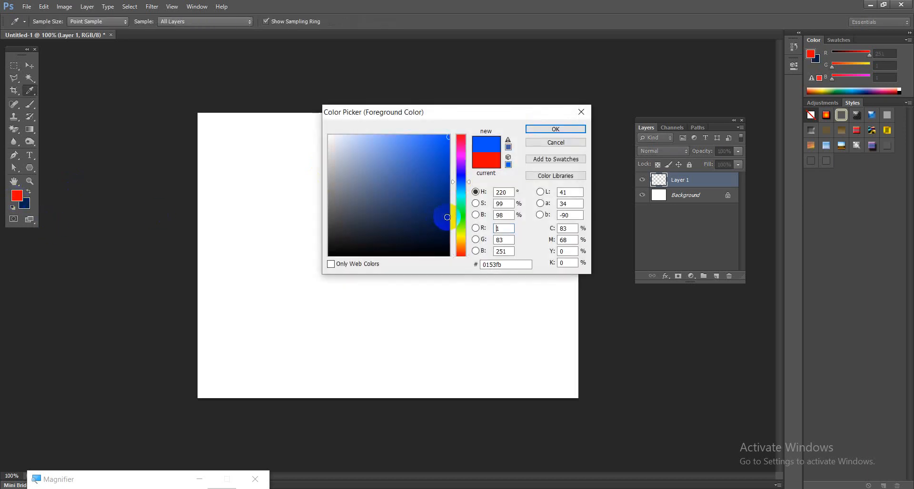
left_click(541, 132)
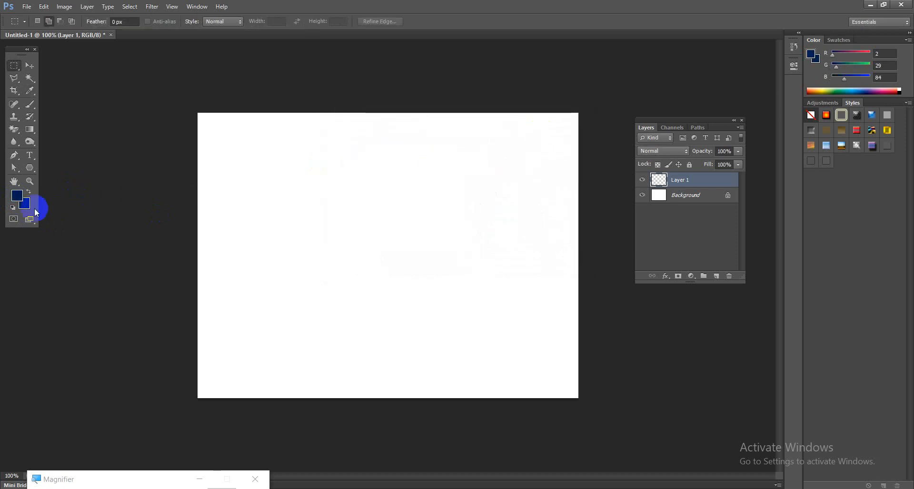
left_click(20, 196)
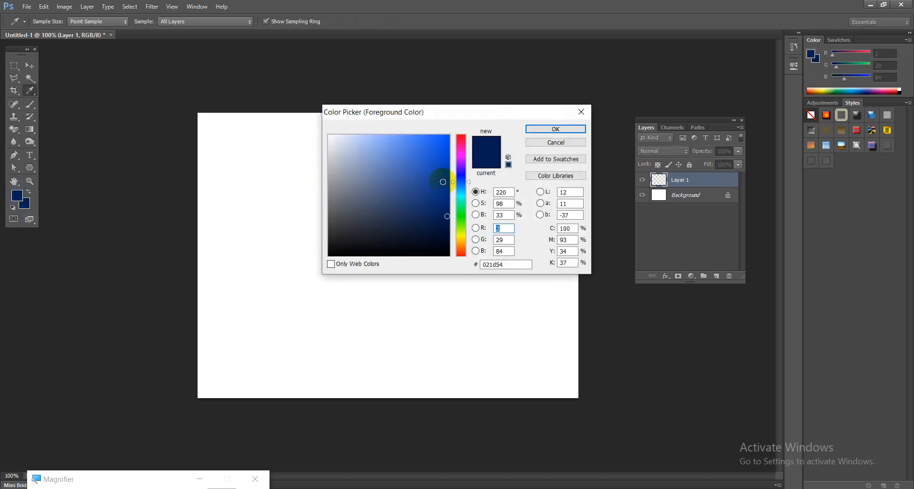
left_click(446, 192)
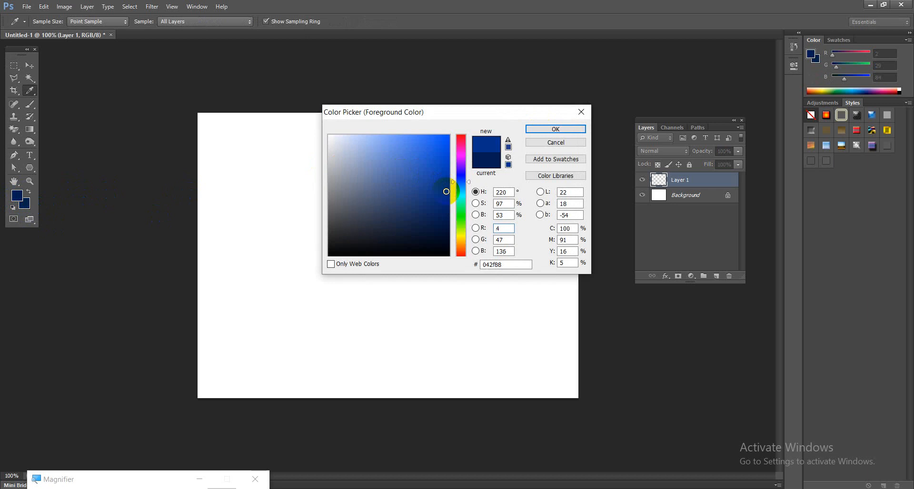
left_click(542, 133)
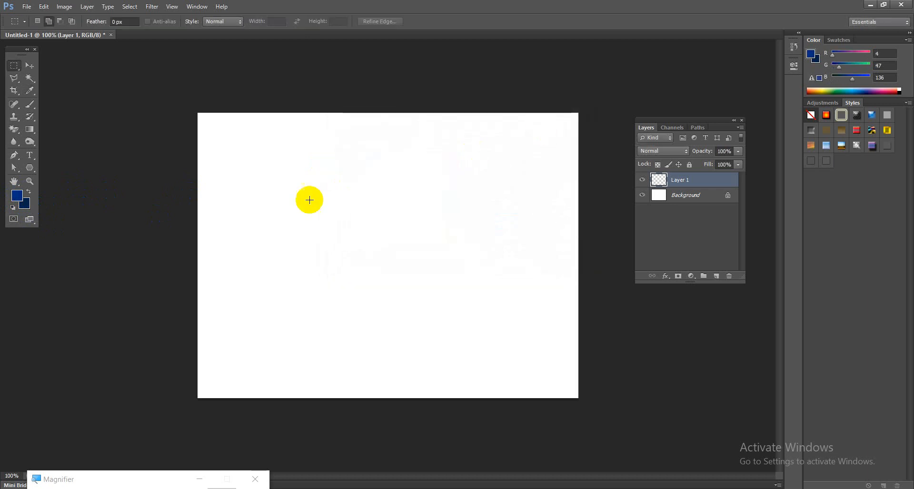
Step: Activate the Gradient Tool and choose the Foreground to Background gradient preset
left_click(29, 131)
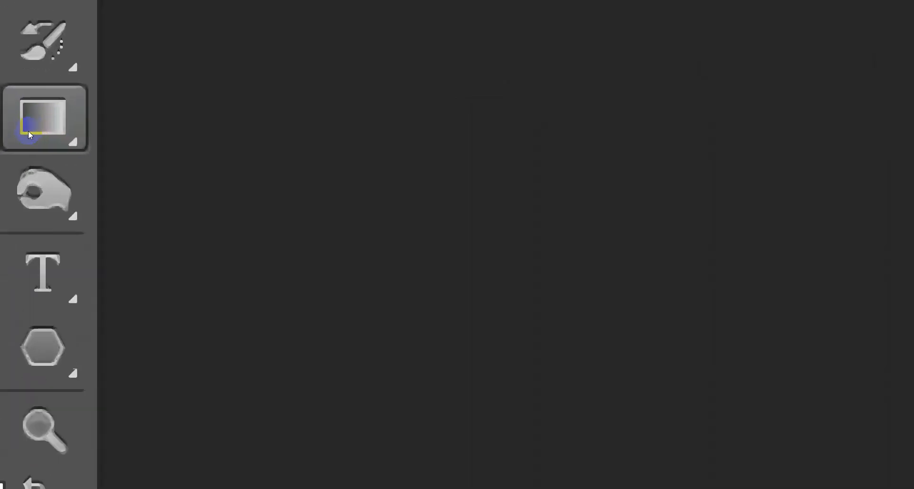
right_click(29, 133)
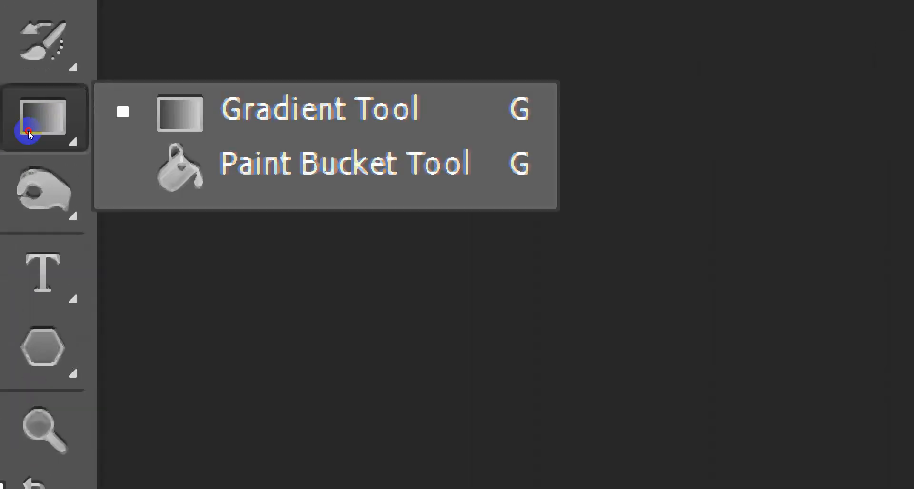
left_click(71, 127)
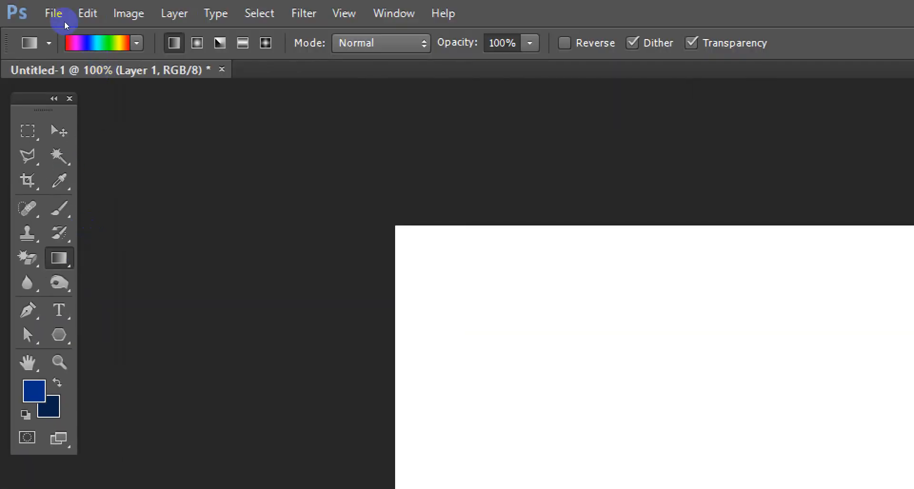
left_click(136, 43)
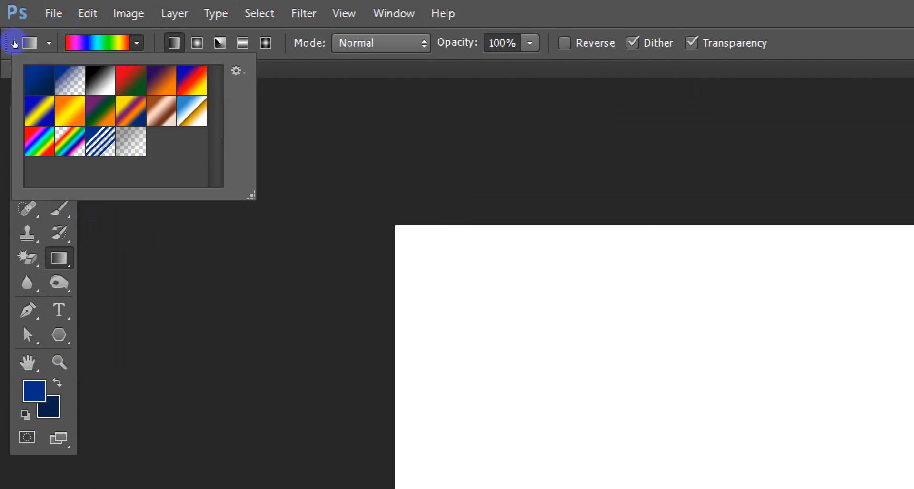
left_click(39, 80)
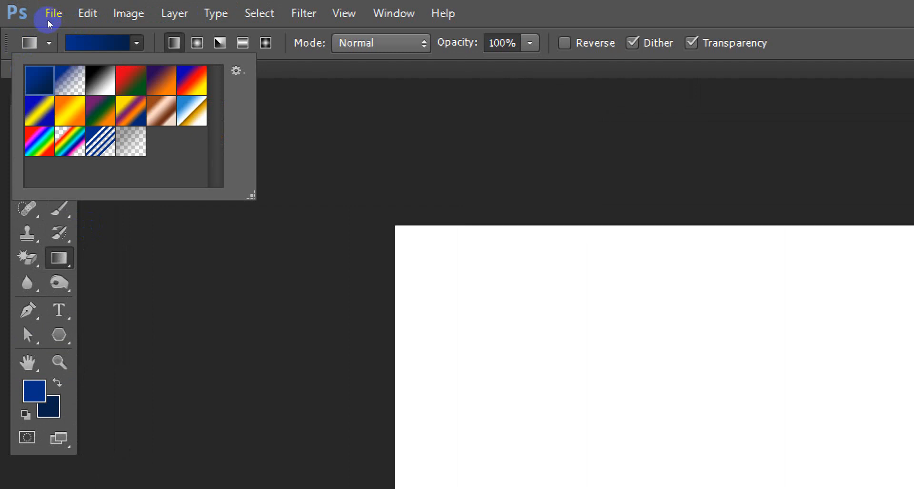
Step: Edit the gradient, adding a color stop near its middle with the cyan color #06e1f5
left_click(96, 43)
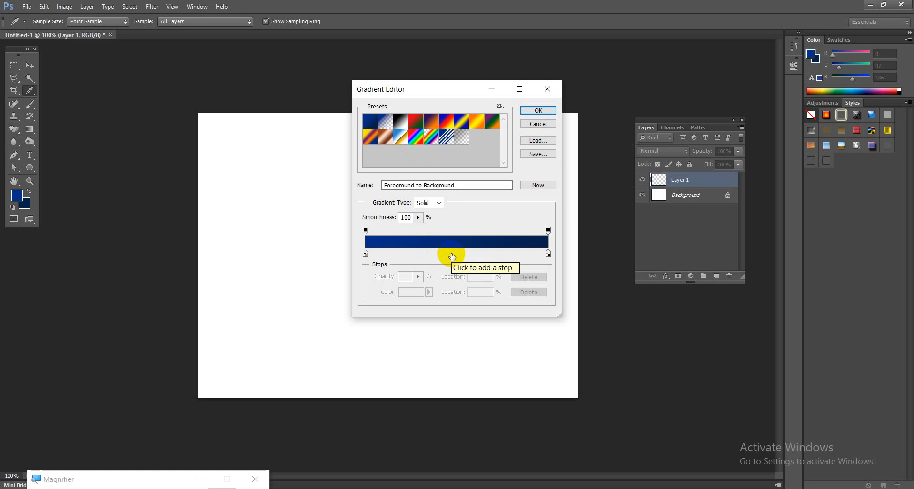
double_click(449, 255)
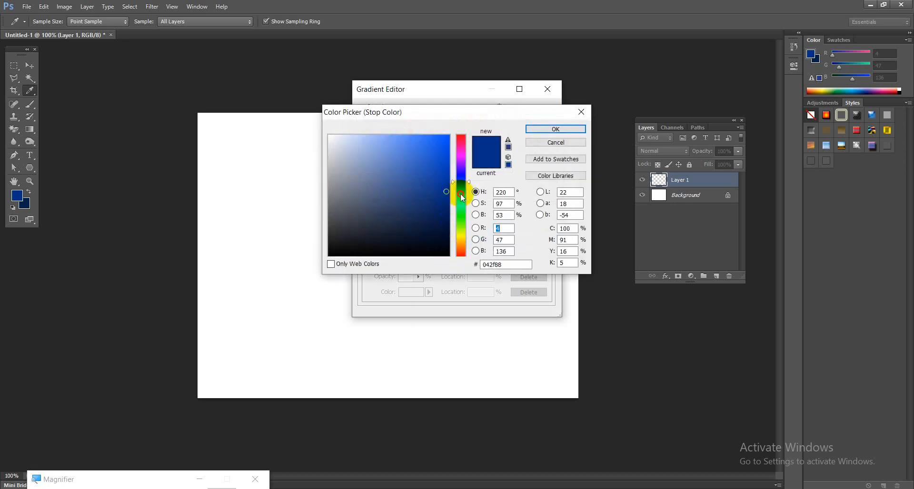
left_click(460, 194)
left_click(446, 139)
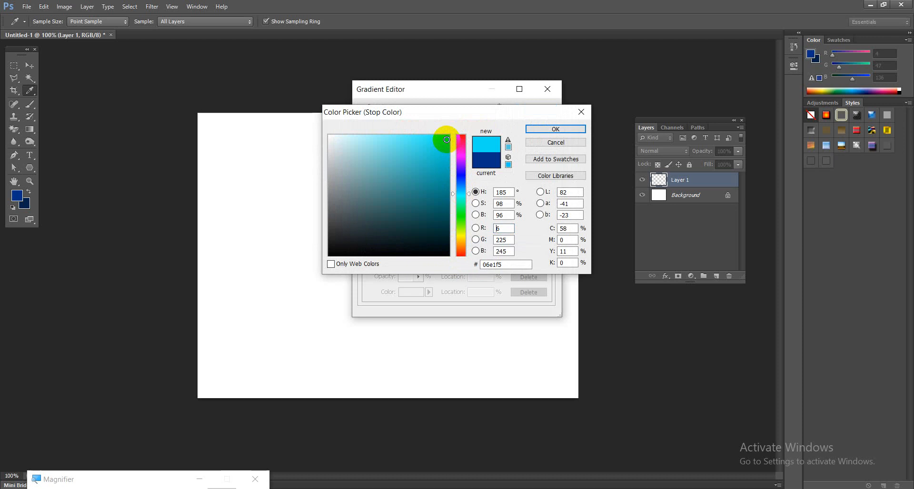
left_click(533, 129)
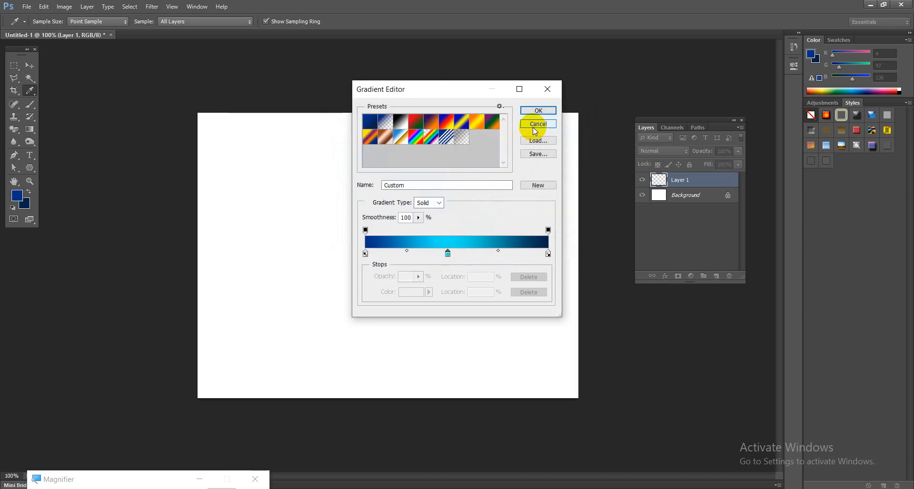
Step: Add a dark navy #08036b color stop at 41% location, just before the cyan stop
left_click(446, 256)
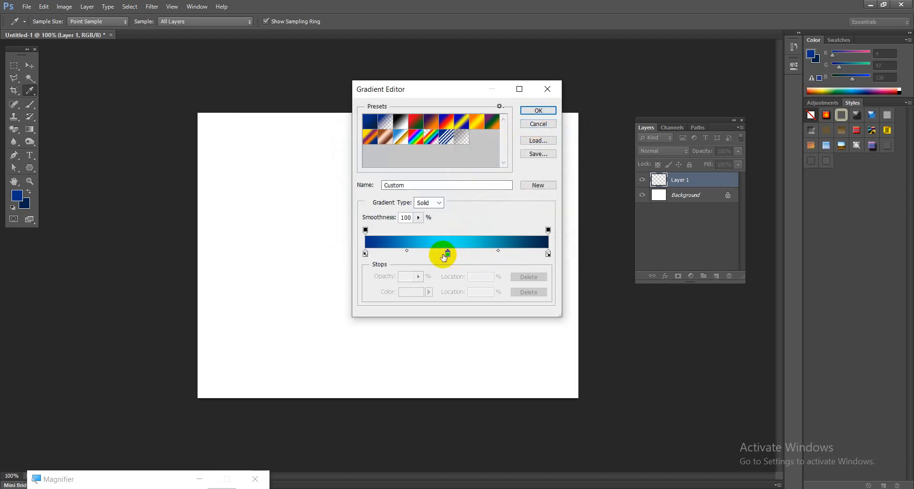
double_click(441, 255)
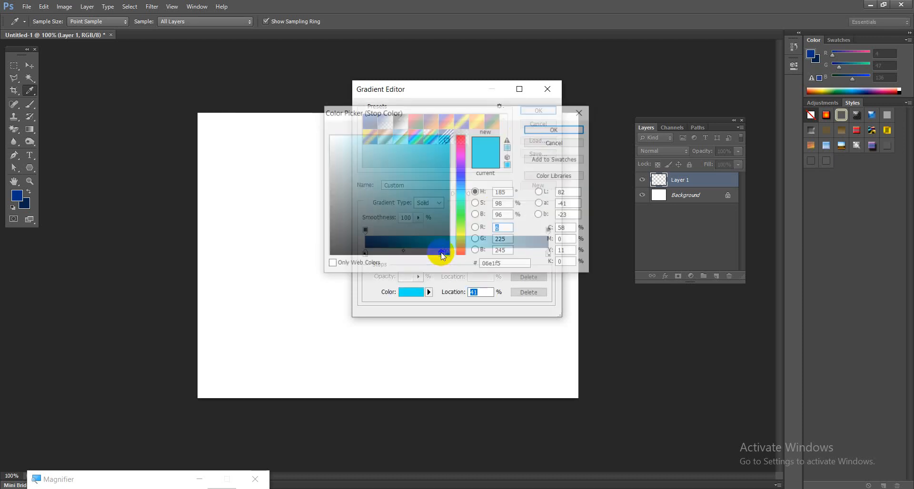
left_click(462, 175)
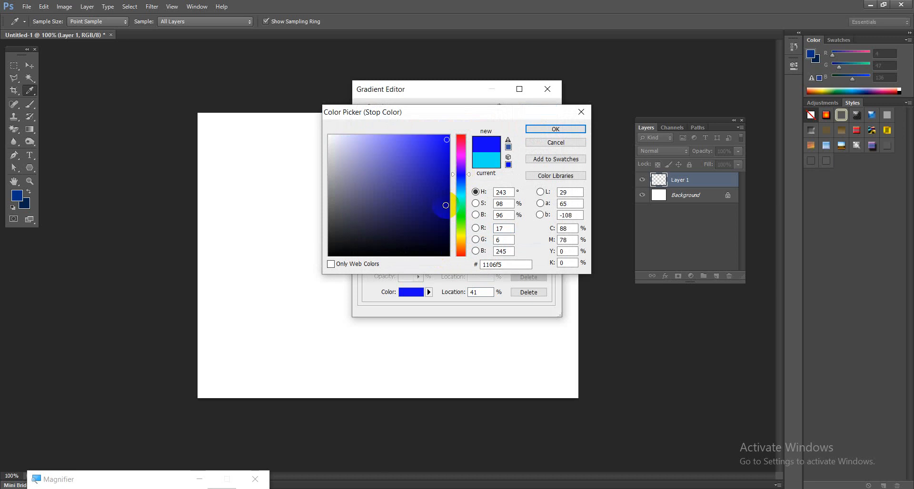
left_click(536, 128)
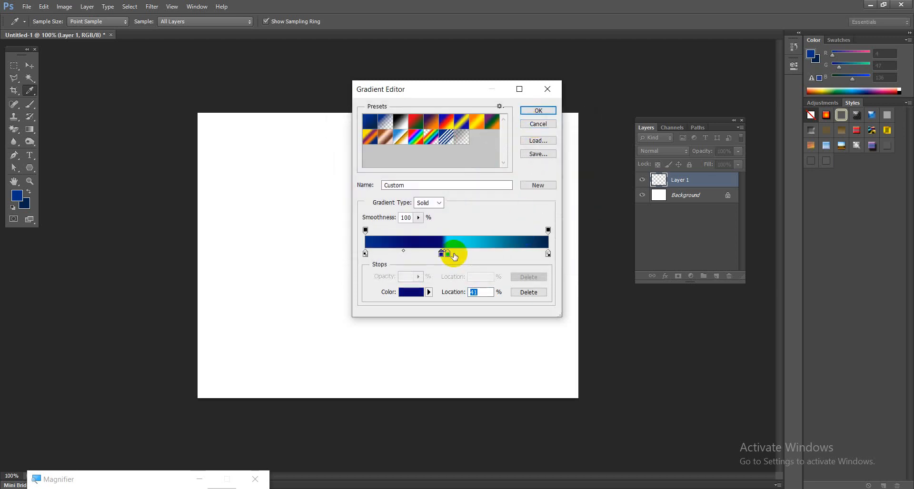
Step: Add a bright blue #1207e9 color stop just after the cyan stop and place the cyan stop at 48% location
double_click(441, 254)
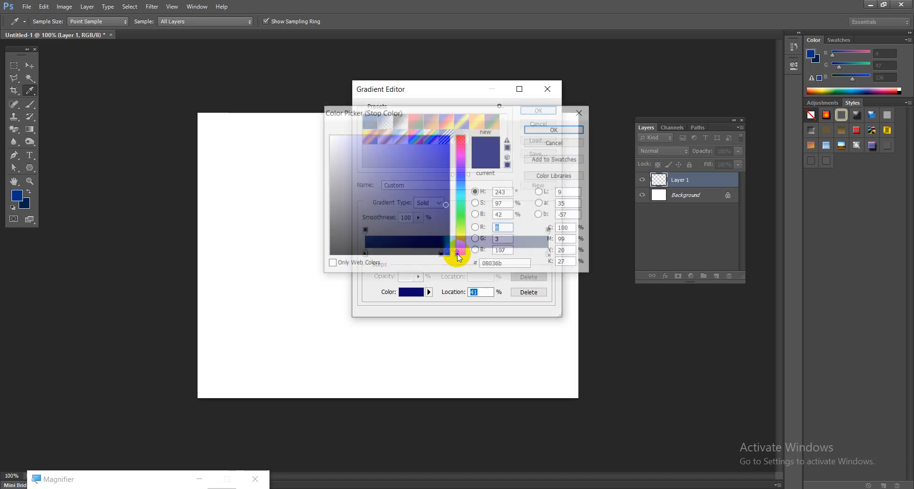
left_click(446, 144)
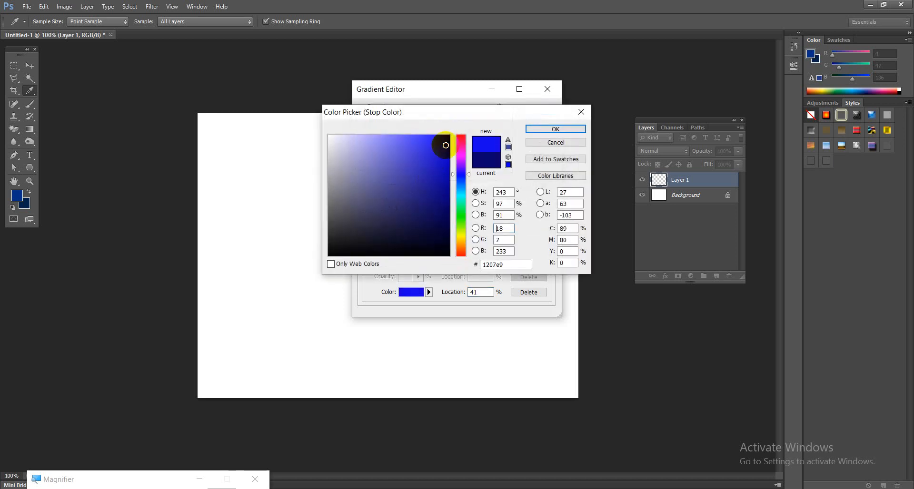
left_click(534, 127)
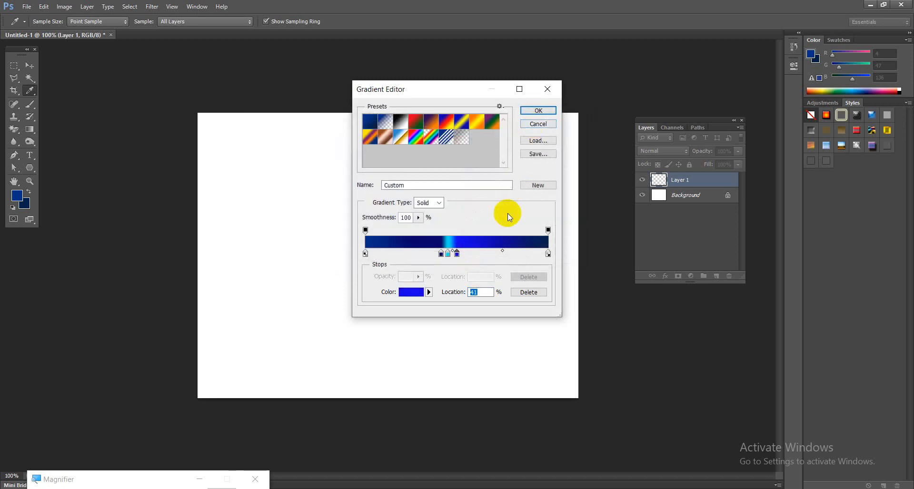
mouse_move(458, 255)
left_mouse_down()
mouse_move(465, 254)
mouse_move(454, 254)
left_mouse_up()
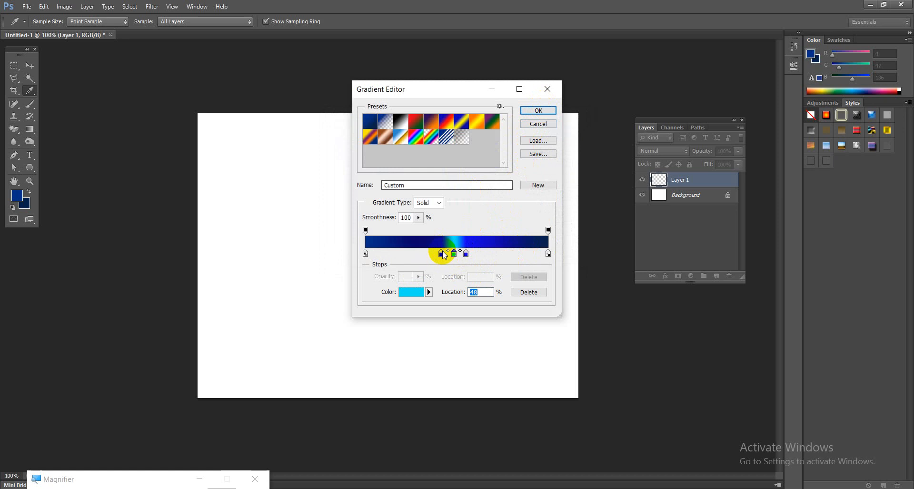
left_click(538, 110)
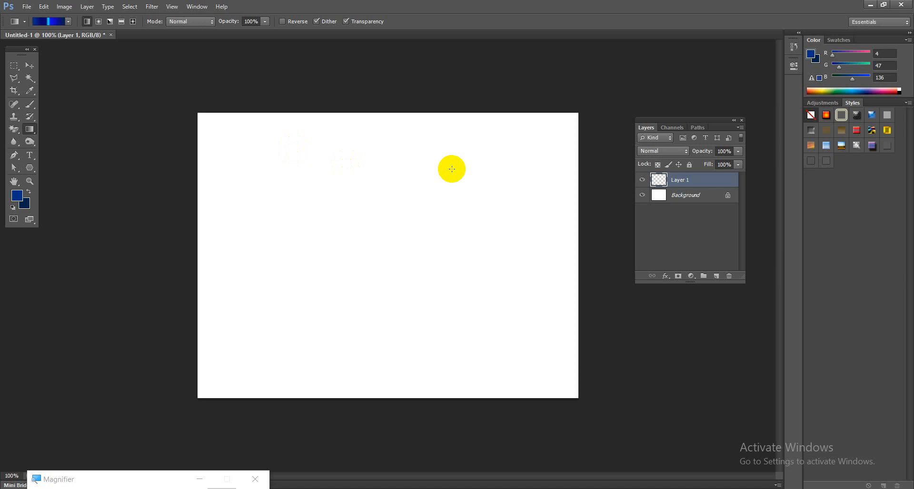
Step: Fill Layer 1 with the custom linear gradient vertically, dark navy above and medium blue below, with the cyan band near mid-height
left_click_drag(394, 124, 404, 320)
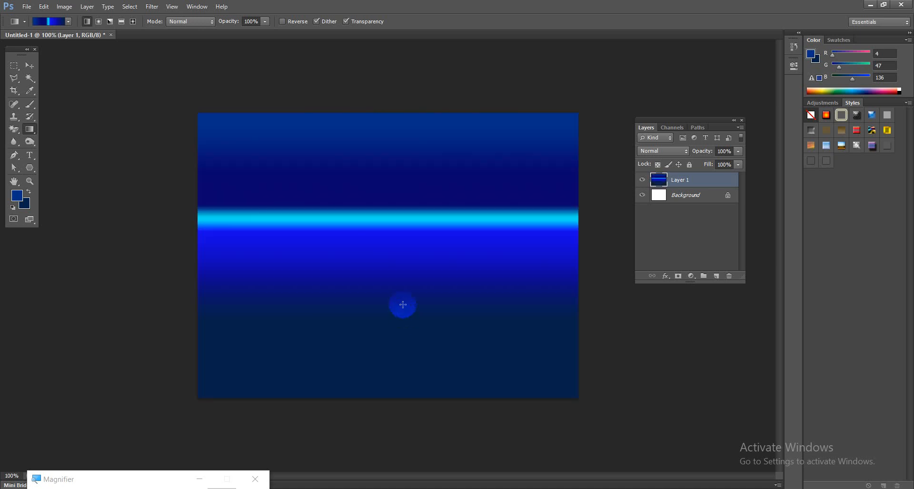
left_click_drag(399, 356, 390, 182)
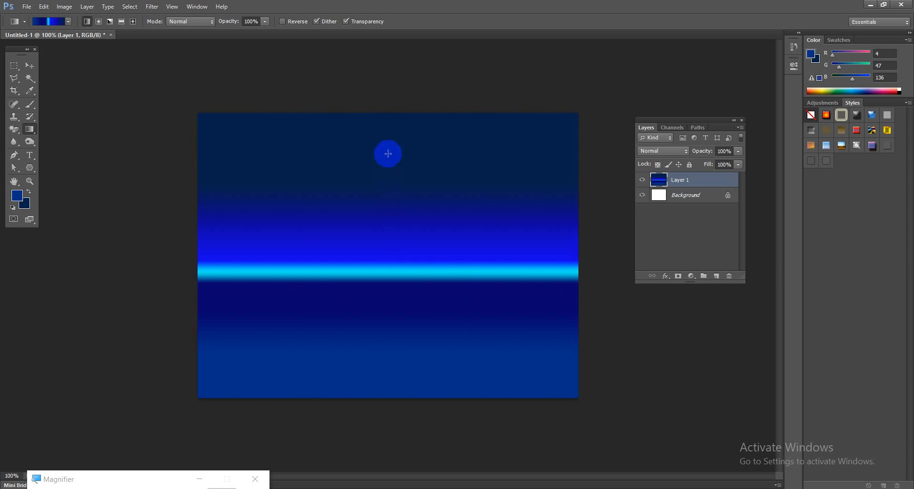
left_click_drag(388, 142, 392, 179)
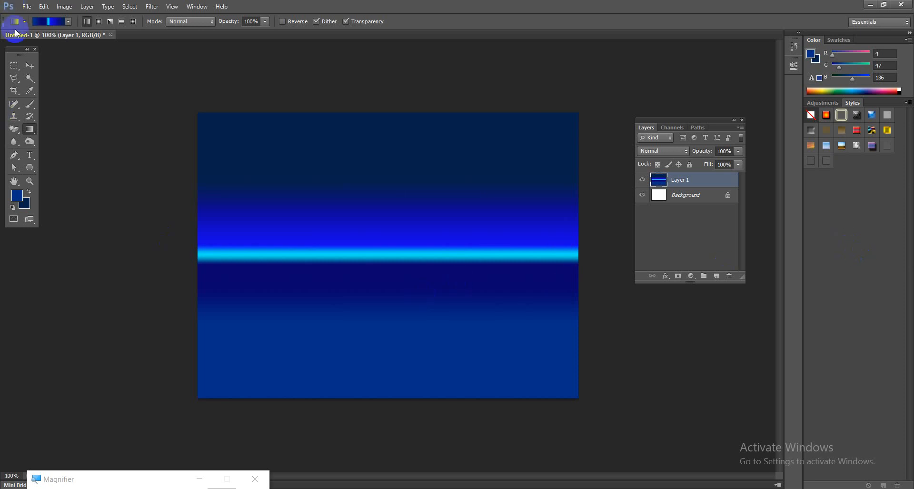
Step: Select the lower part of the canvas across its full width with the Rectangular Marquee Tool, from the cyan band's upper edge down
left_click(15, 67)
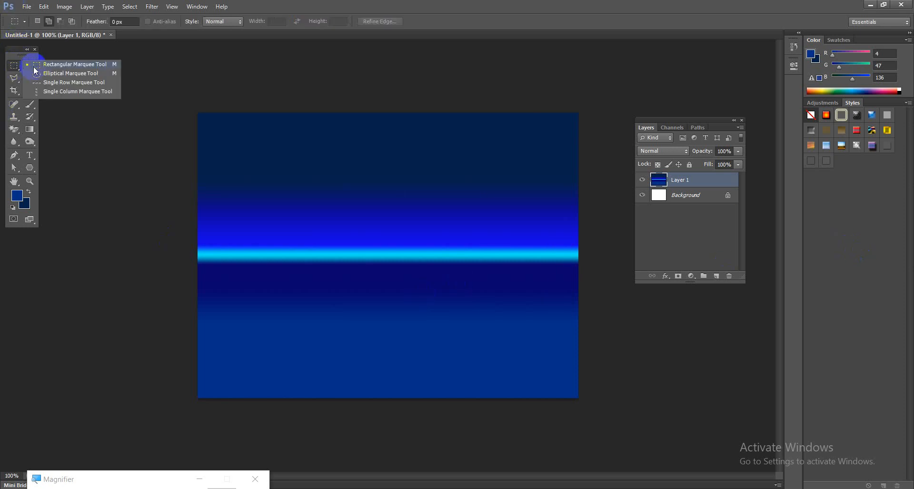
left_click(41, 66)
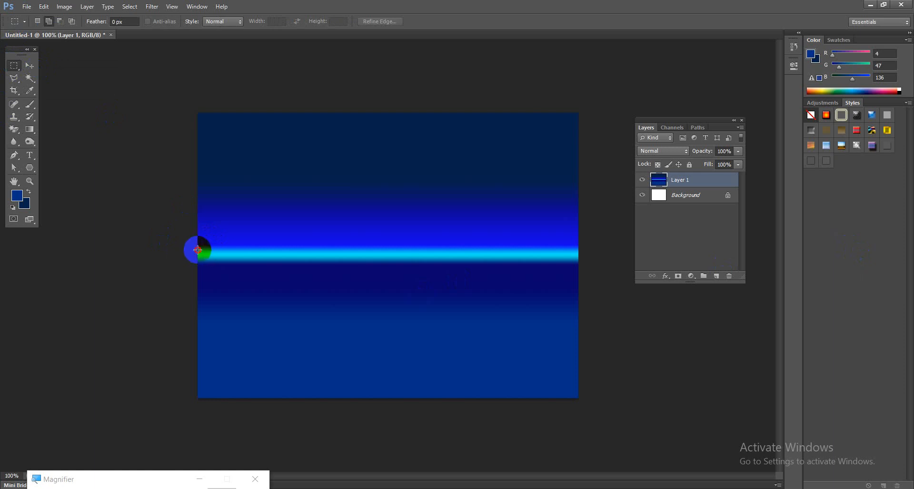
left_click_drag(197, 250, 425, 363)
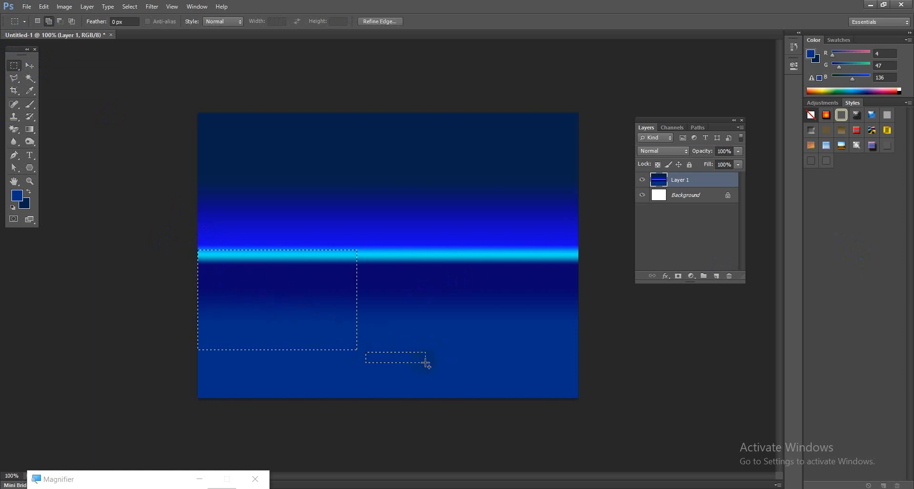
left_click(375, 342)
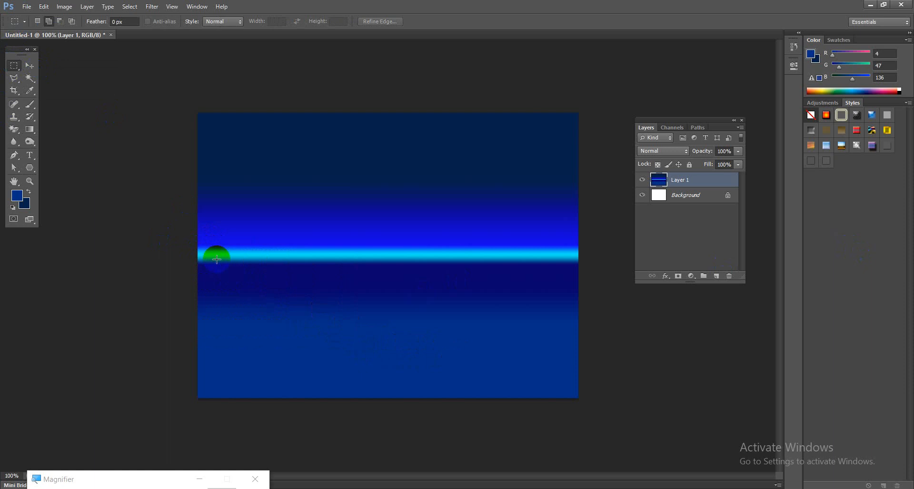
left_click_drag(195, 248, 602, 399)
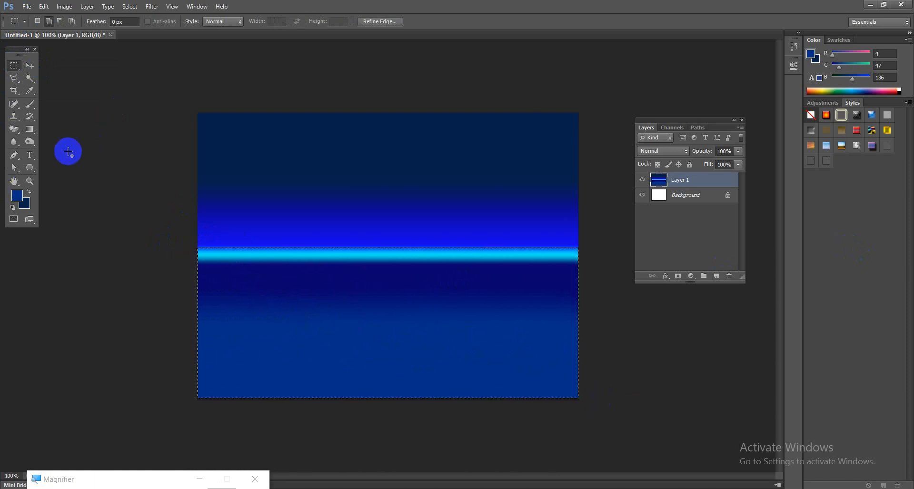
Step: Lighten a vertical streak in the left part of the selection with the Dodge Tool, from the cyan band to the canvas bottom
left_click(29, 182)
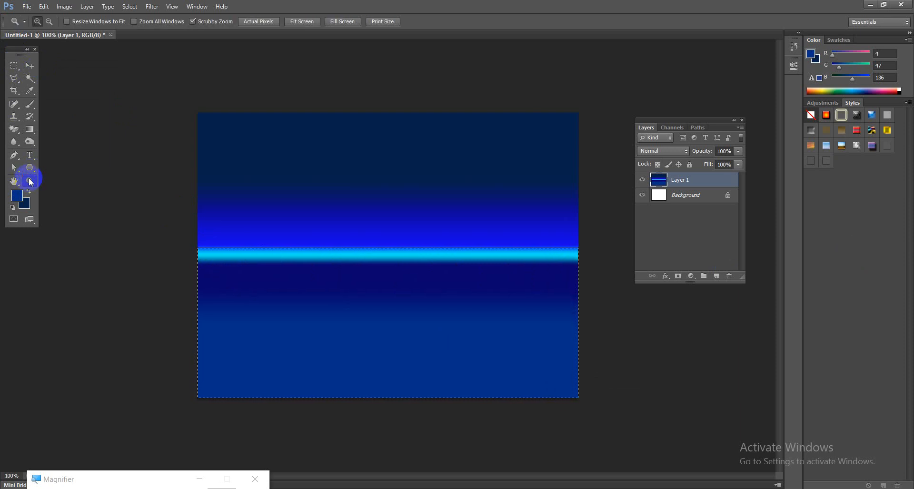
left_click(30, 141)
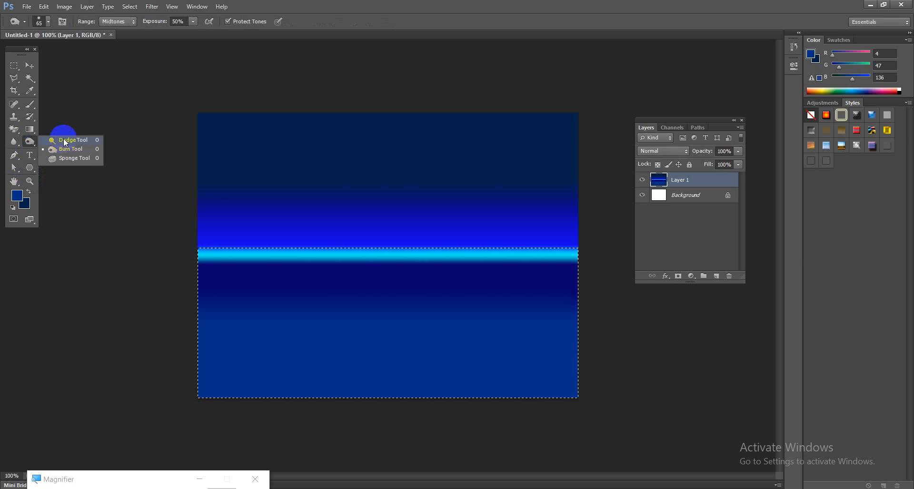
left_click(64, 139)
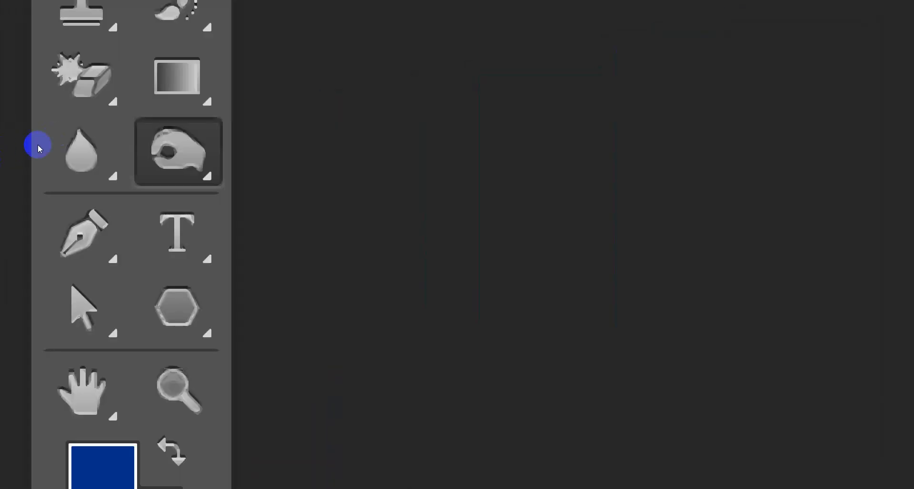
right_click(31, 144)
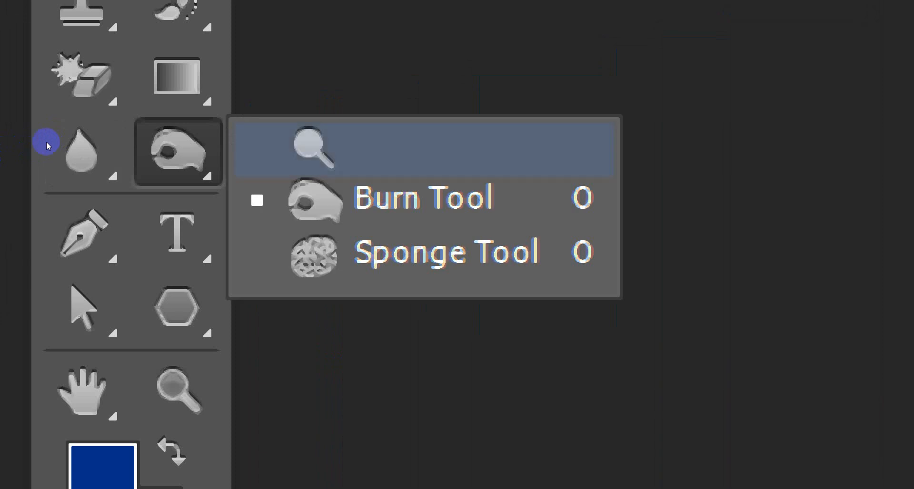
left_click(79, 140)
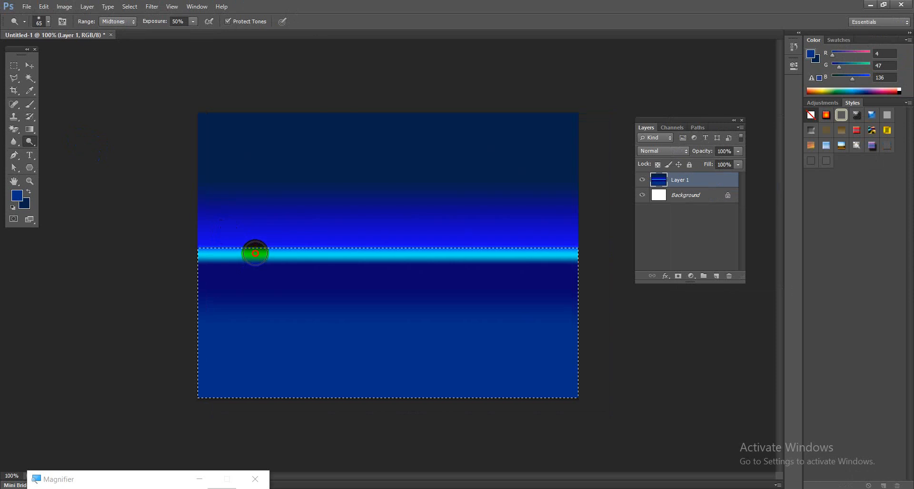
left_click_drag(252, 257, 257, 426)
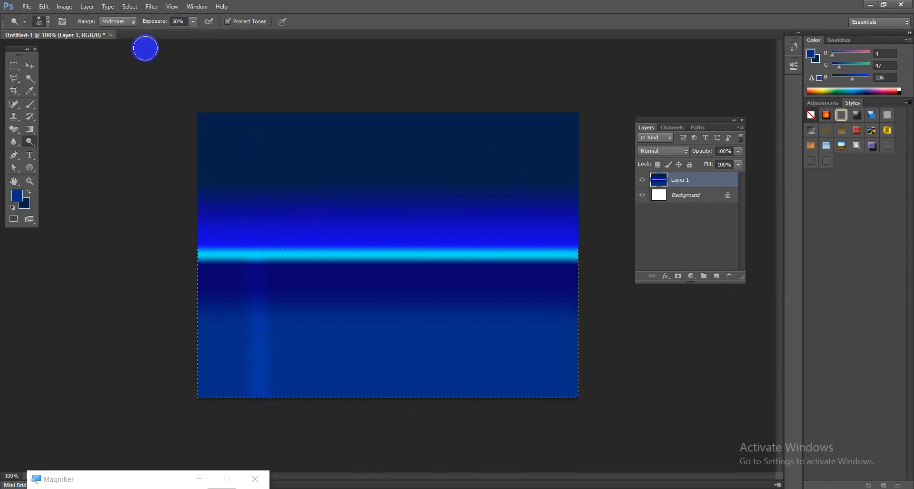
Step: Set the Dodge range to Highlights and paint more vertical light streaks and a few bright spots across the selected area
left_click(119, 21)
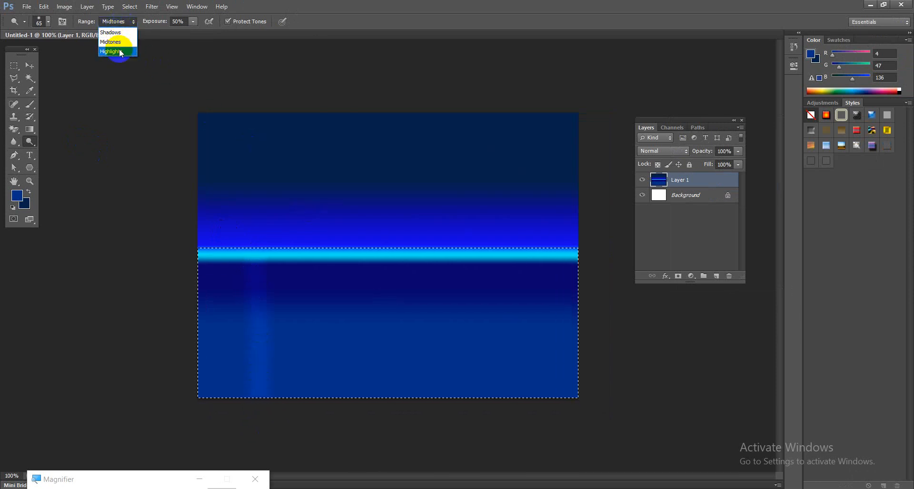
left_click(119, 52)
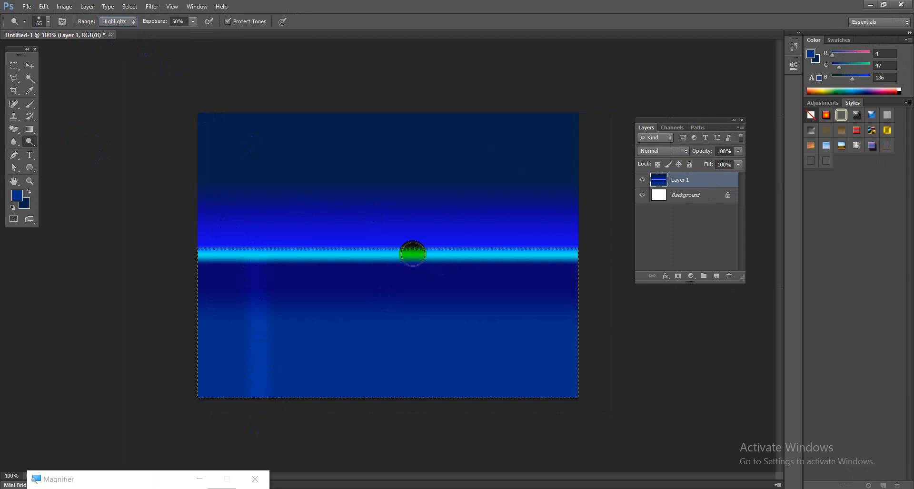
left_click_drag(387, 247, 384, 431)
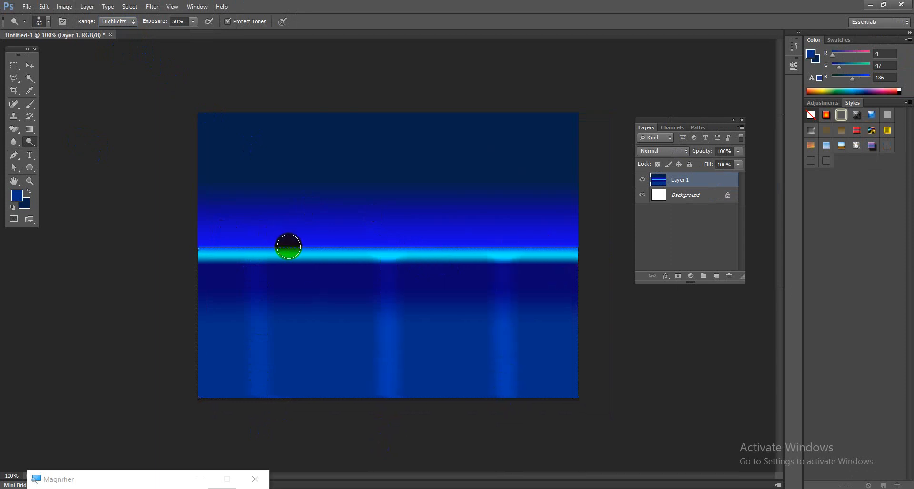
left_click_drag(297, 258, 296, 431)
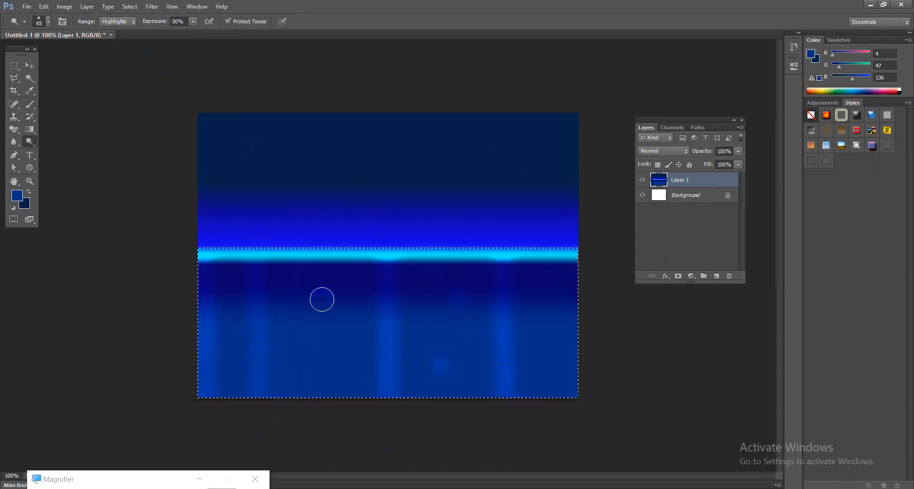
left_click(322, 392)
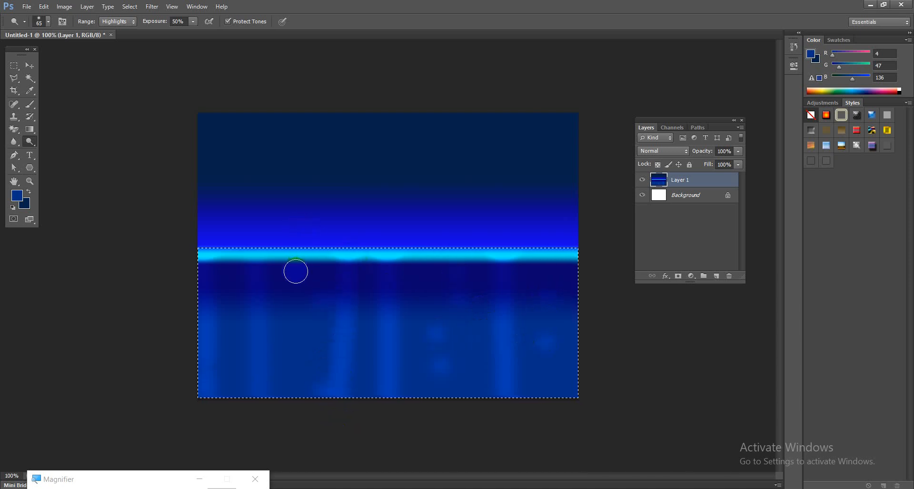
left_click_drag(303, 401, 303, 434)
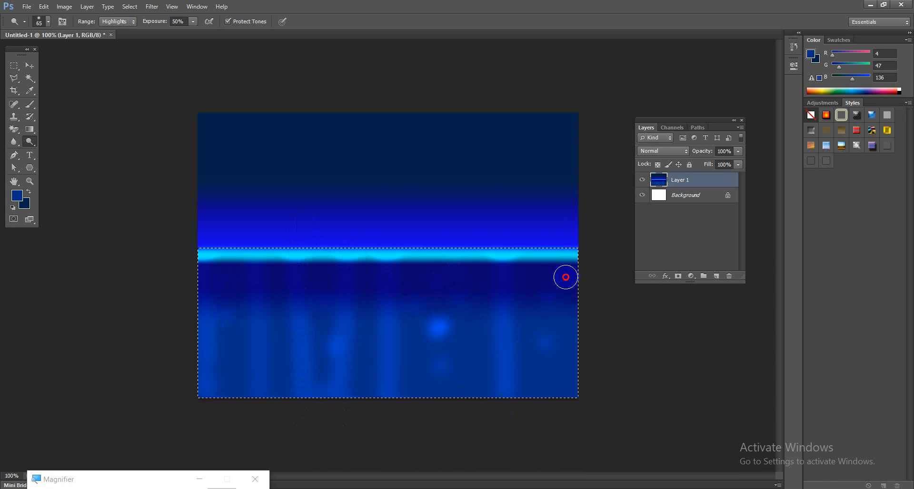
left_click_drag(423, 257, 425, 447)
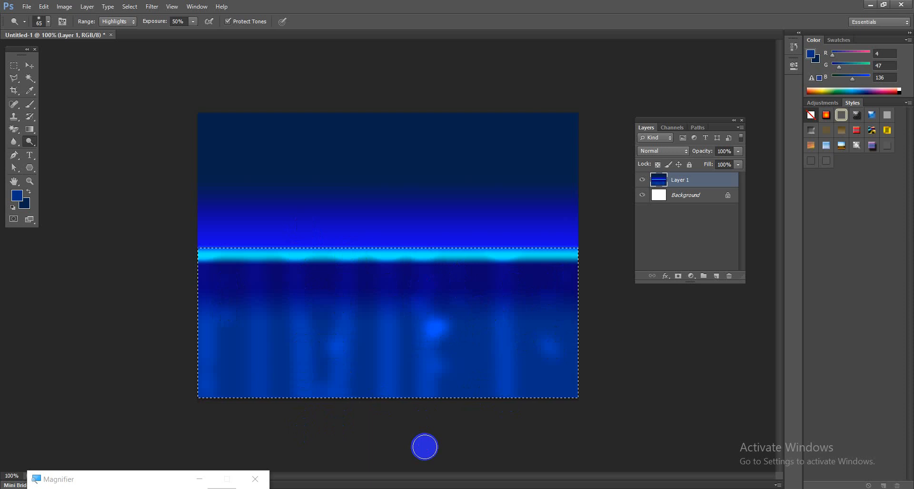
Step: Darken scattered patches between and over the light streaks in the selected area with the Burn Tool
left_click(29, 129)
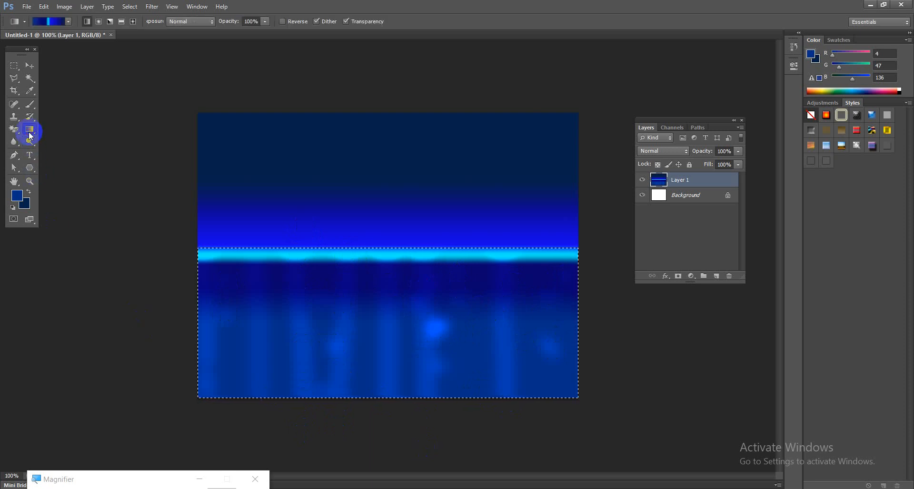
left_click(27, 145)
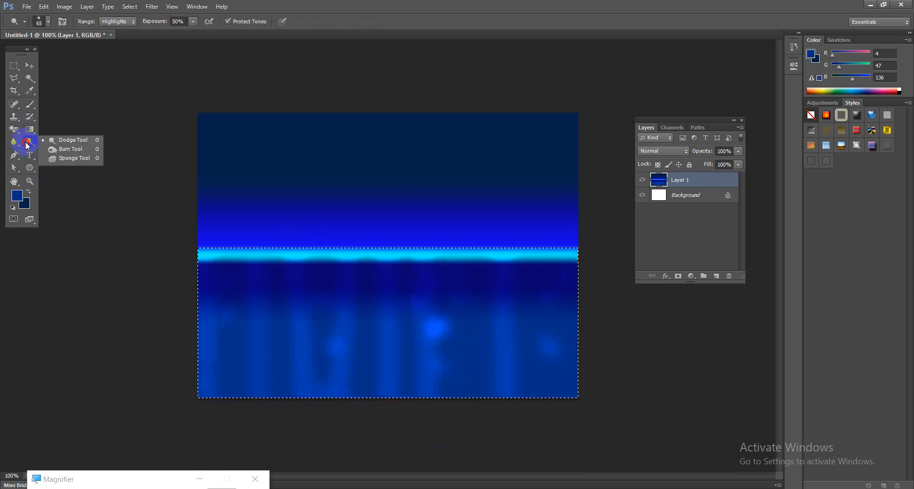
left_click(58, 151)
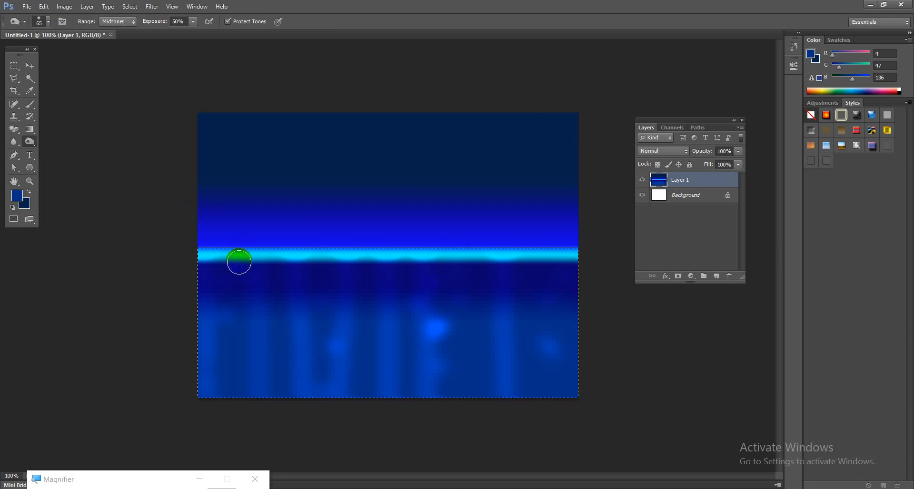
left_click(35, 146)
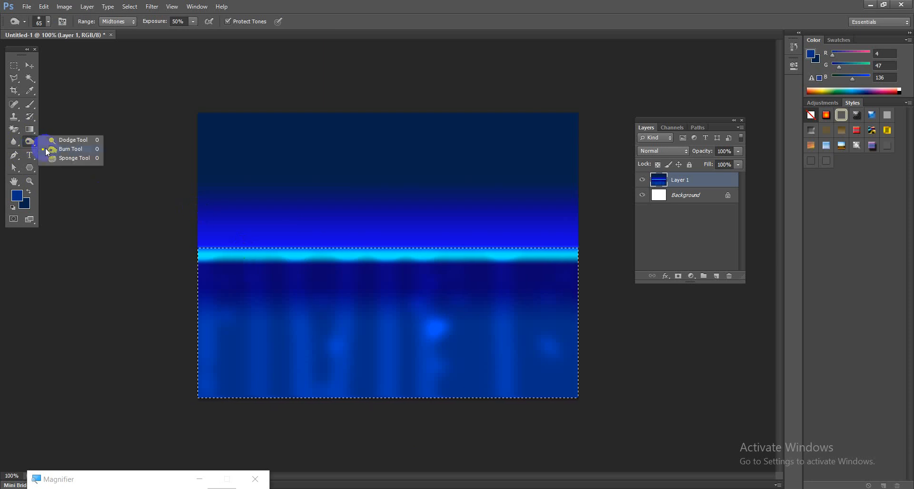
left_click(61, 149)
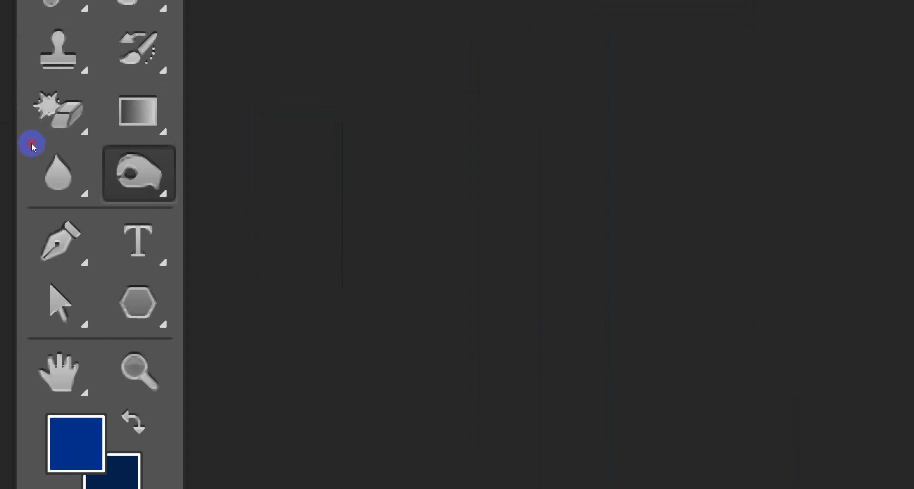
left_click(32, 143)
left_click(64, 149)
key("super+minus")
key("super+minus")
key("super+minus")
key("super+minus")
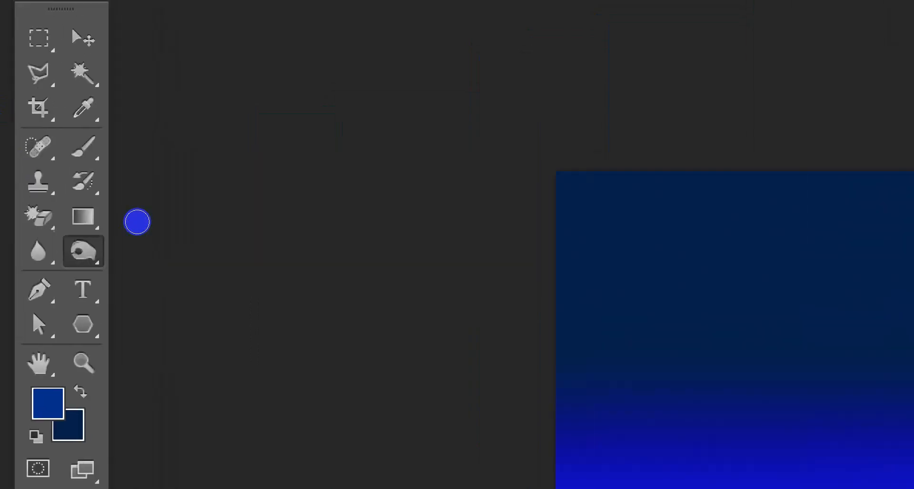
left_click(290, 292)
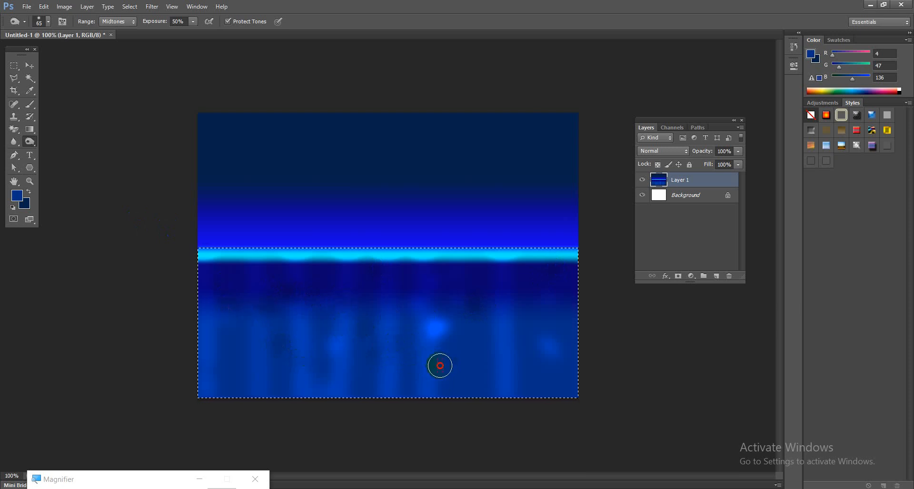
left_click(467, 339)
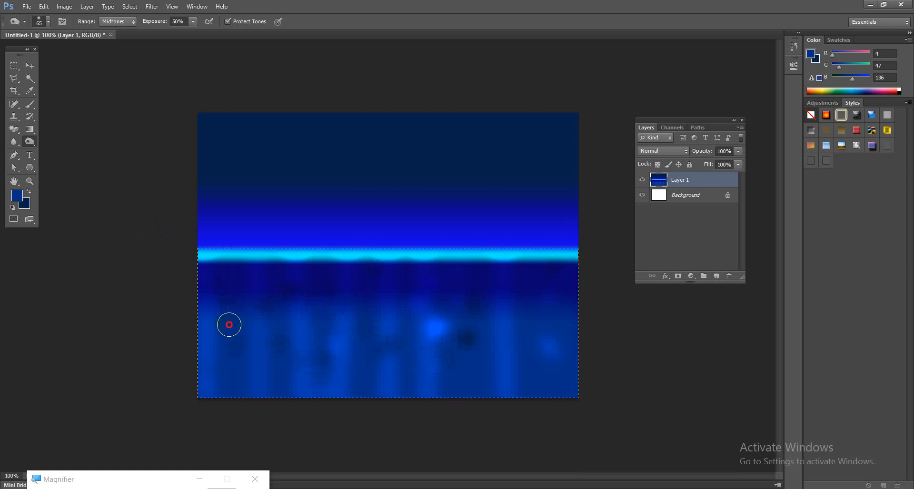
Step: Paint stronger light streaks over the left and middle of the selected area with the Dodge Tool at 100% exposure
right_click(22, 143)
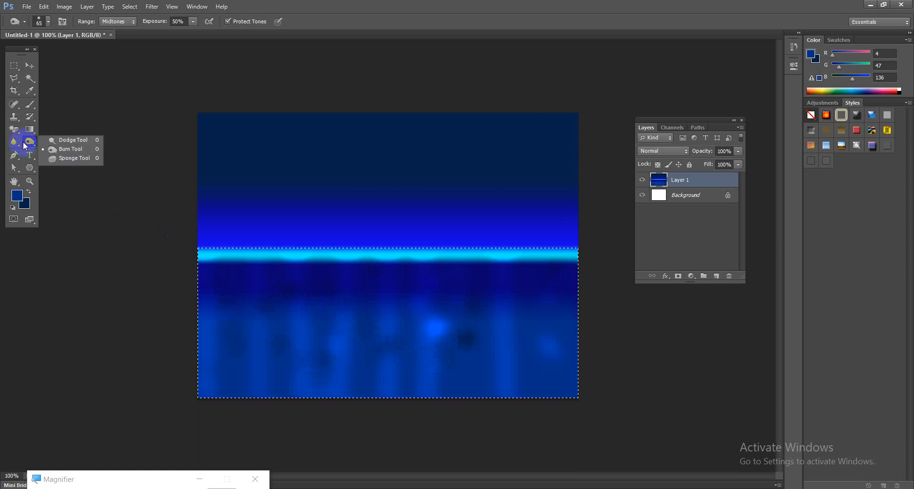
left_click(54, 139)
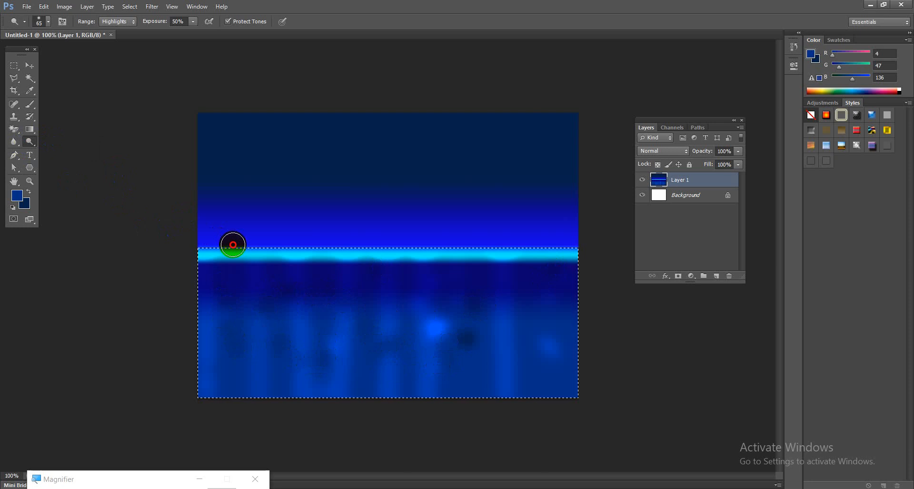
left_click(193, 21)
left_click_drag(191, 25, 270, 53)
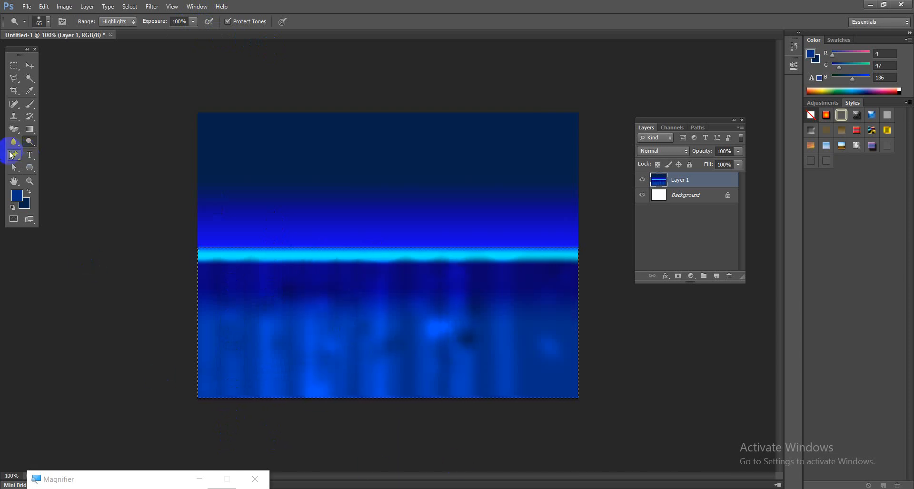
Step: Smudge the cyan band and dark blue strip into uneven wave shapes across the left and middle of the selection, using a 50 px Smudge Tool brush
left_click(14, 144)
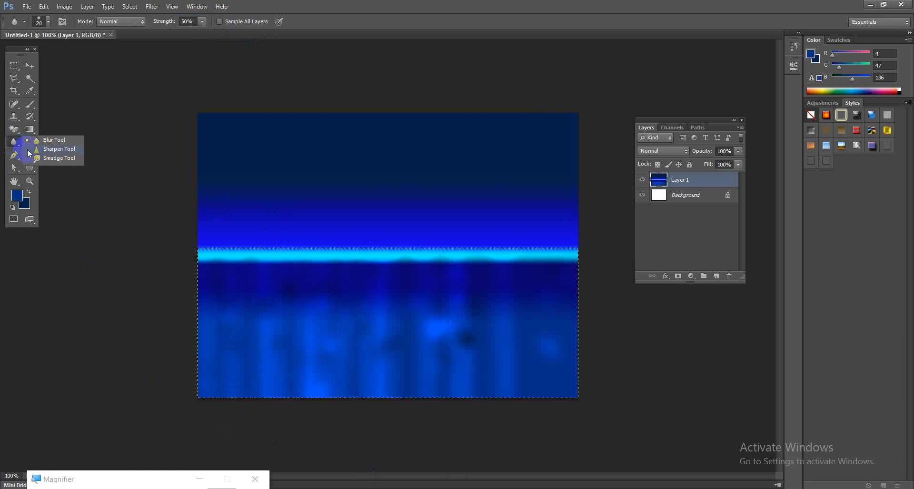
left_click(39, 158)
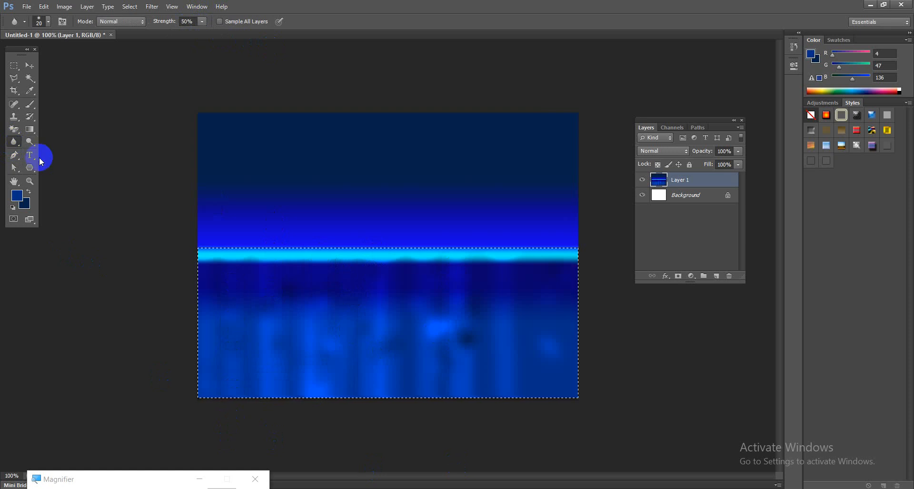
key("super")
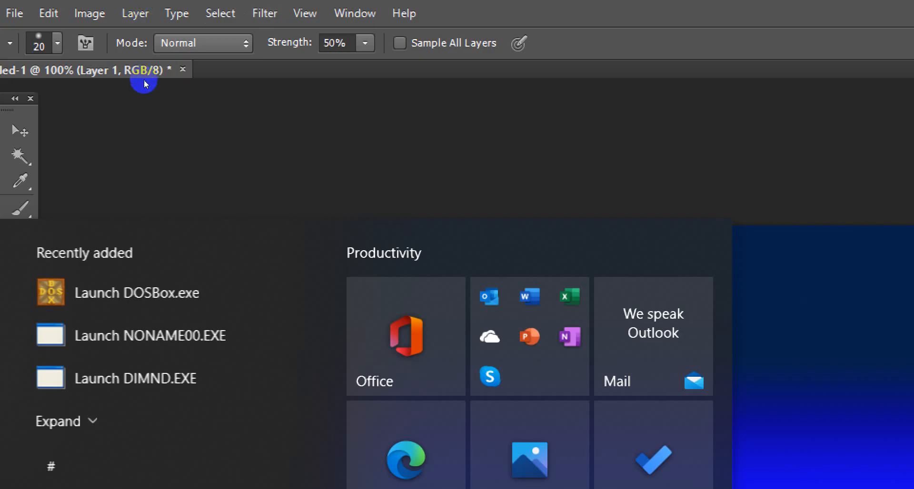
left_click(144, 81)
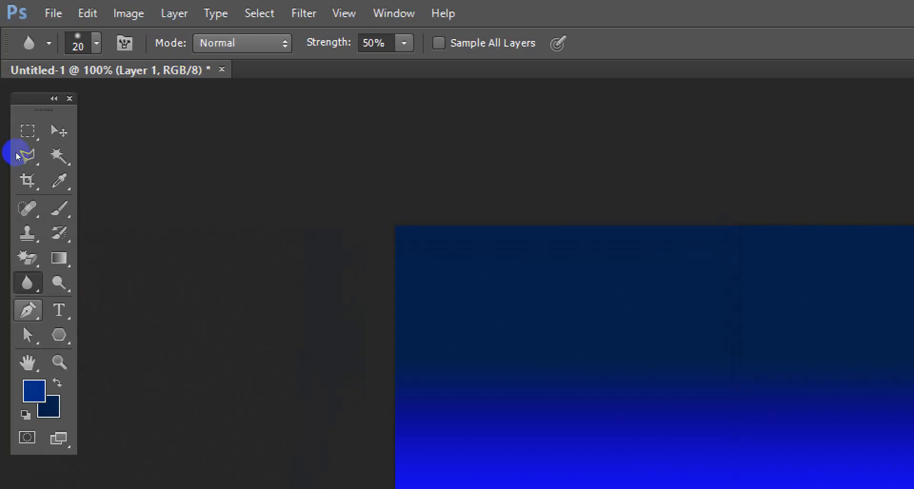
left_click(27, 283)
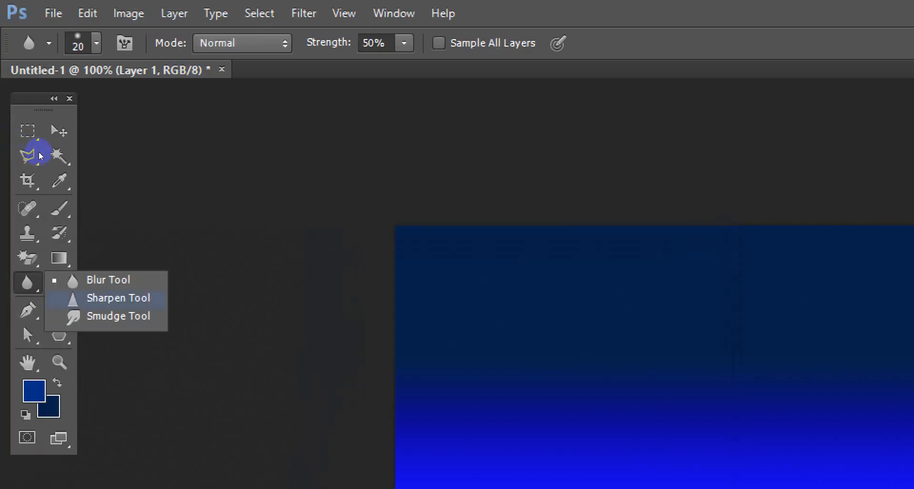
left_click(86, 316)
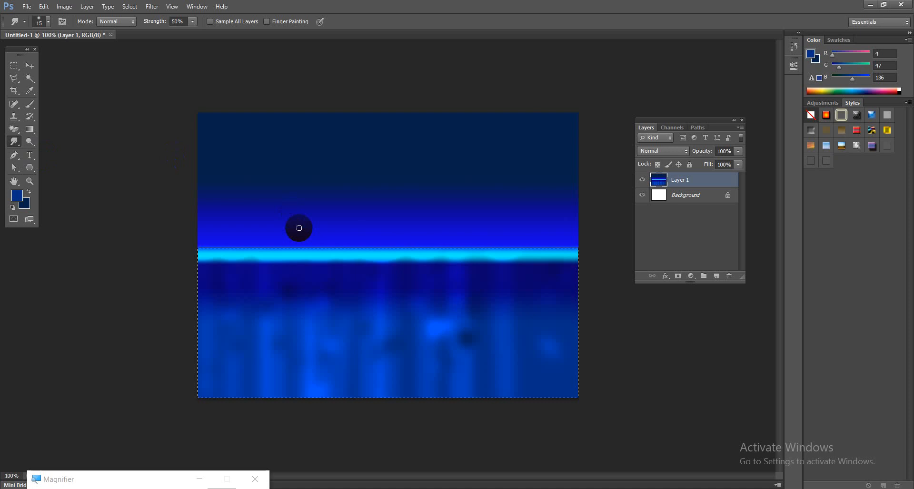
key("bracketright")
key("bracketright")
key("bracketright")
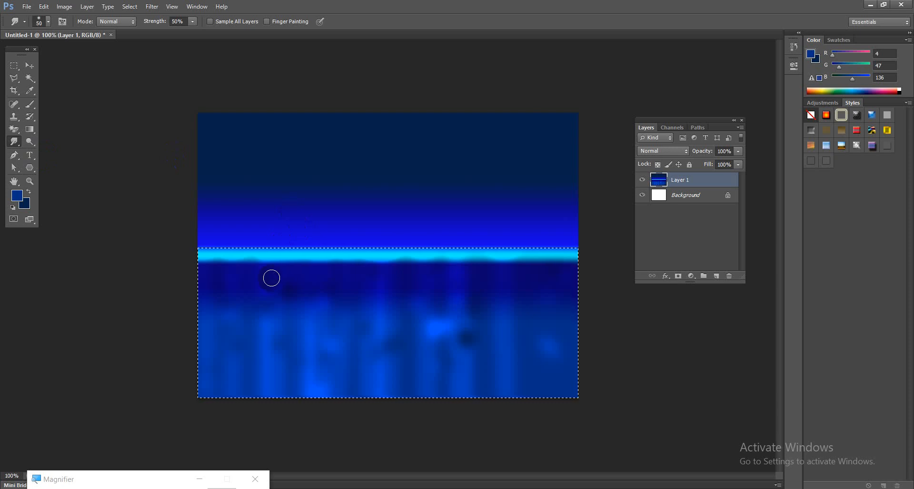
mouse_move(271, 275)
left_mouse_down()
mouse_move(274, 252)
mouse_move(269, 305)
left_mouse_up()
mouse_move(273, 263)
left_mouse_down()
mouse_move(333, 314)
mouse_move(274, 264)
left_mouse_up()
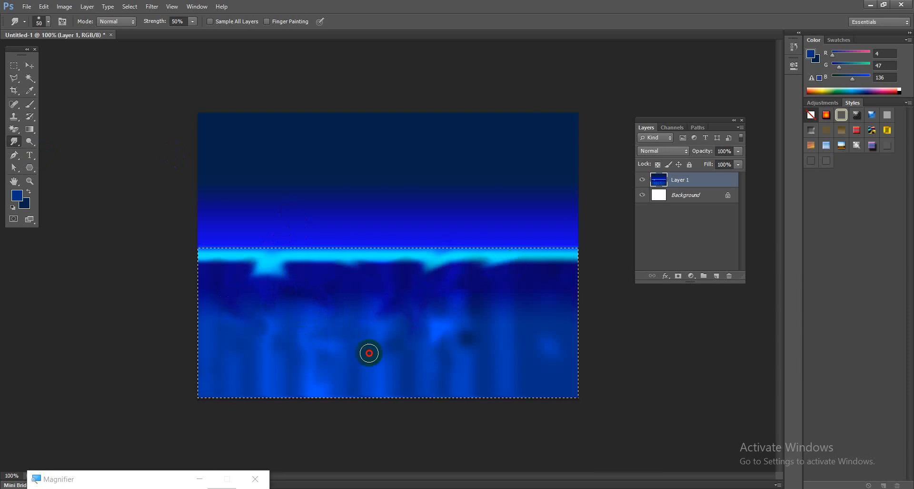
mouse_move(439, 314)
left_mouse_down()
mouse_move(324, 373)
mouse_move(490, 296)
mouse_move(431, 309)
left_mouse_up()
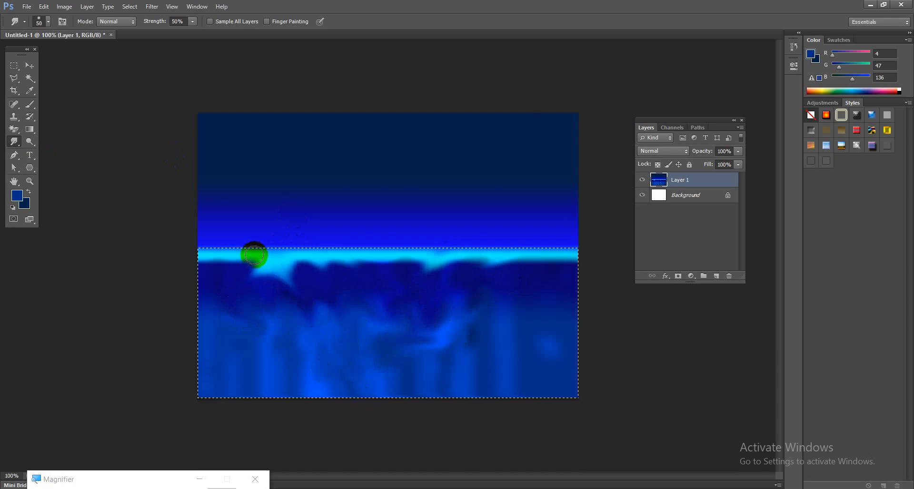
left_click(307, 268)
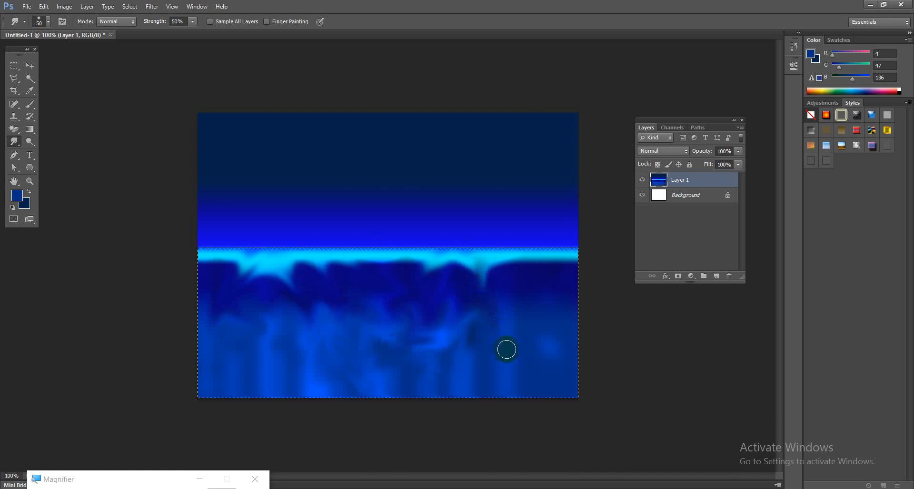
Step: Smudge the right end of the cyan band down into the dark blue strip to form wavy peaks
left_click_drag(540, 274, 487, 357)
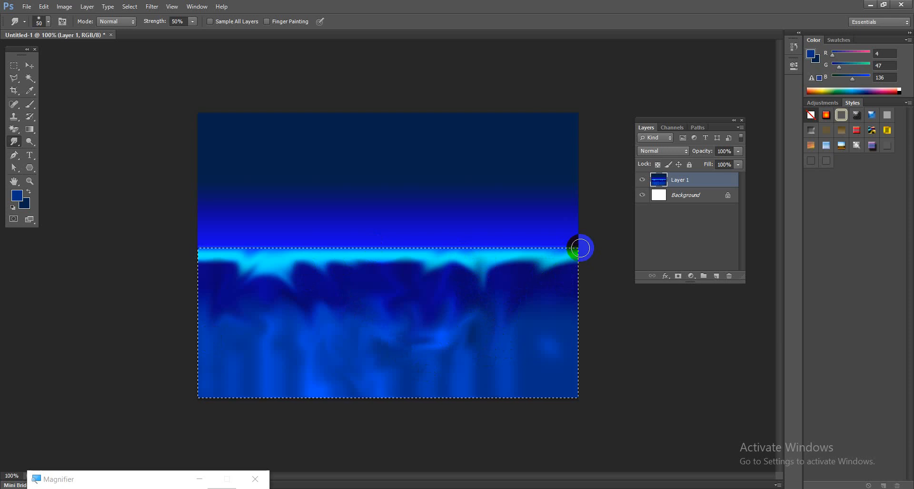
left_click(517, 271)
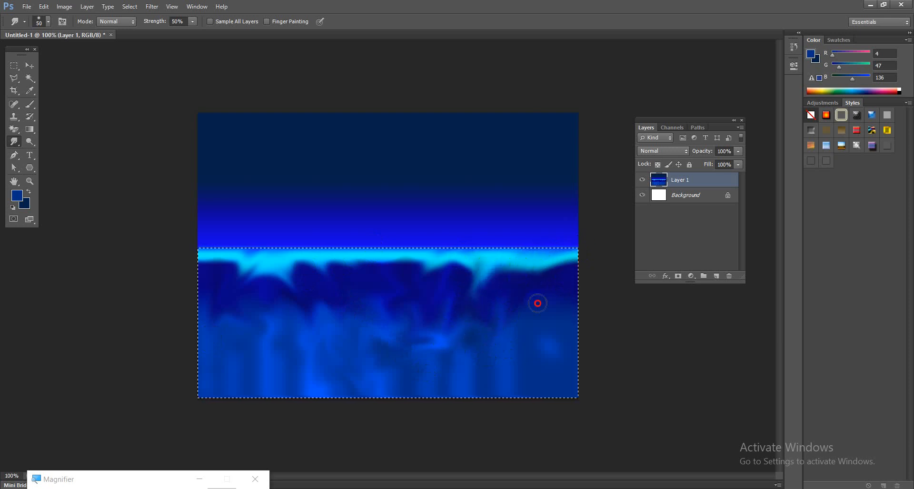
left_click(467, 259)
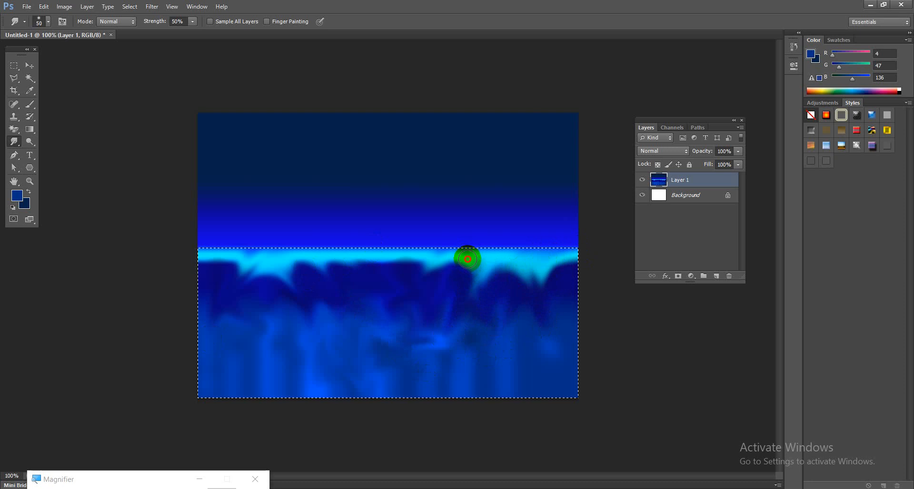
Step: Smudge the middle and left stretches of the cyan band further down so the wave shapes run to the canvas's left edge
left_click(392, 316)
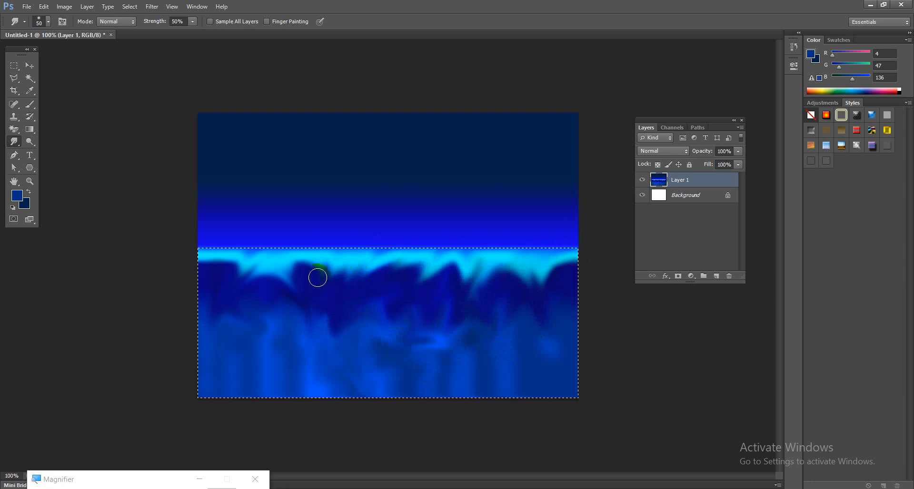
mouse_move(317, 277)
left_mouse_down()
mouse_move(292, 305)
mouse_move(286, 355)
left_mouse_up()
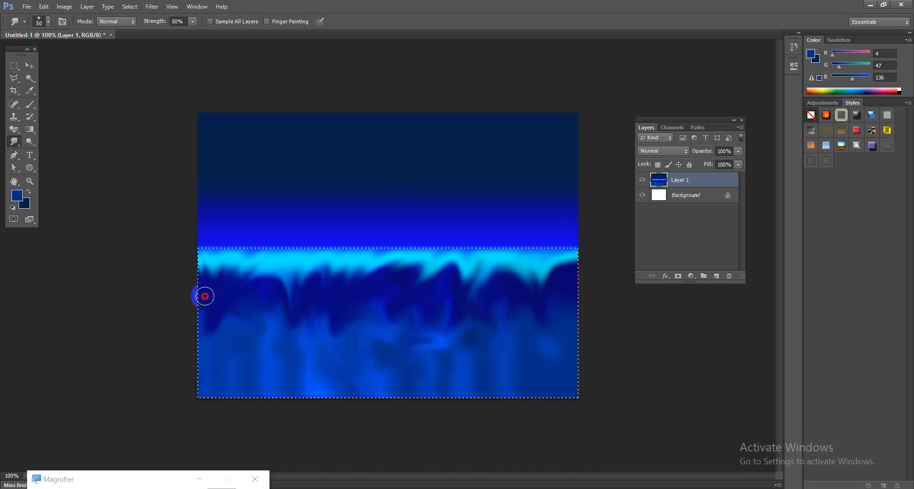
left_click_drag(231, 356, 232, 361)
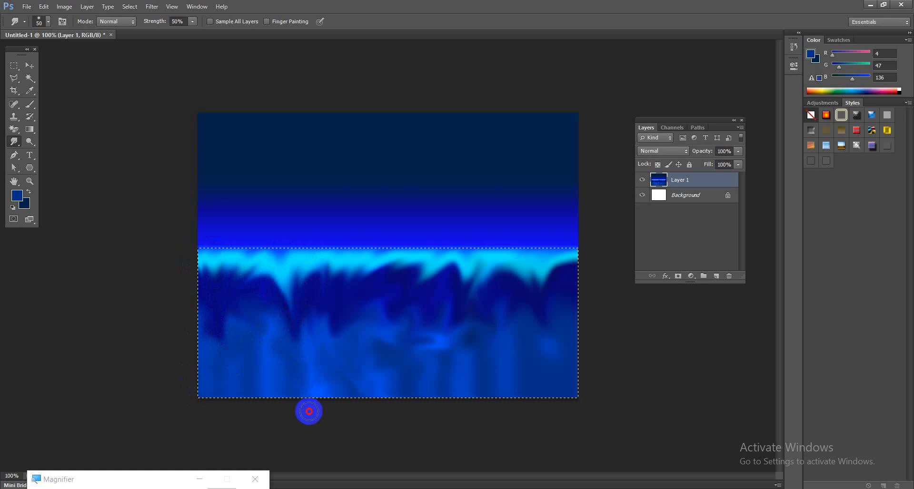
left_click_drag(309, 411, 361, 362)
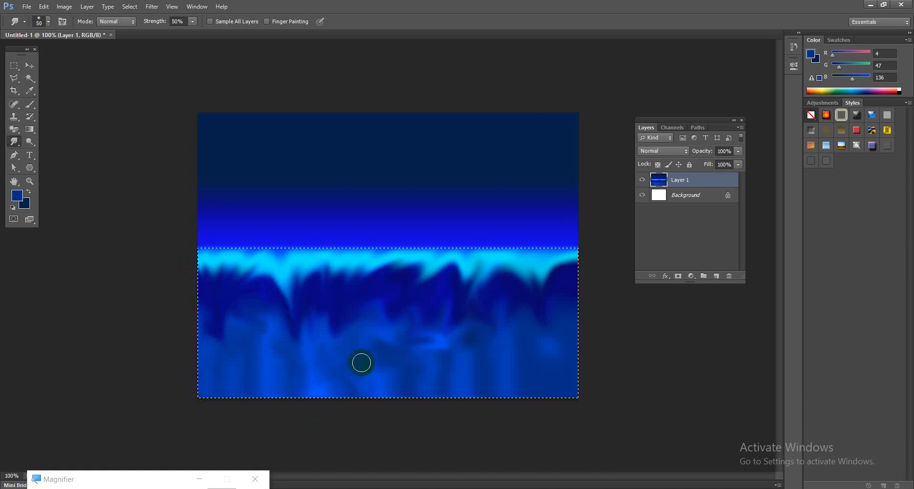
Step: Apply the Glass distort filter to the selected water area with distortion 14, smoothness 5 and Frosted texture, and deselect
left_click(151, 8)
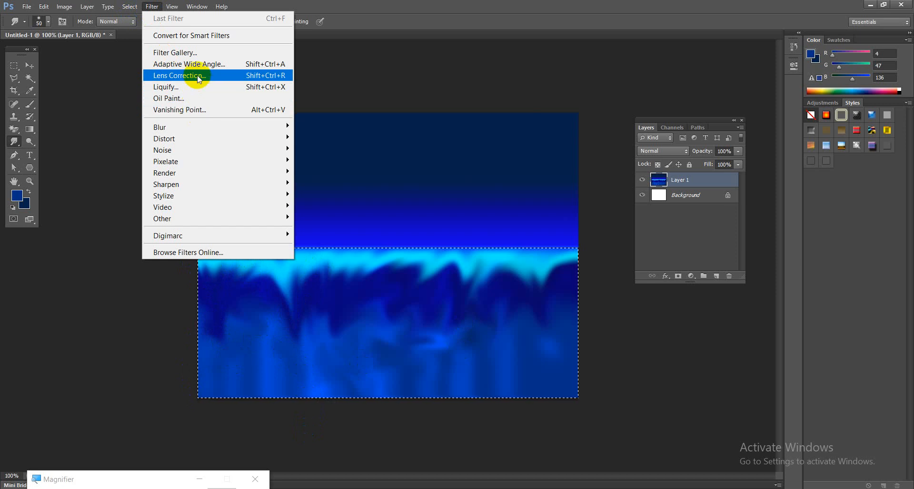
left_click(185, 50)
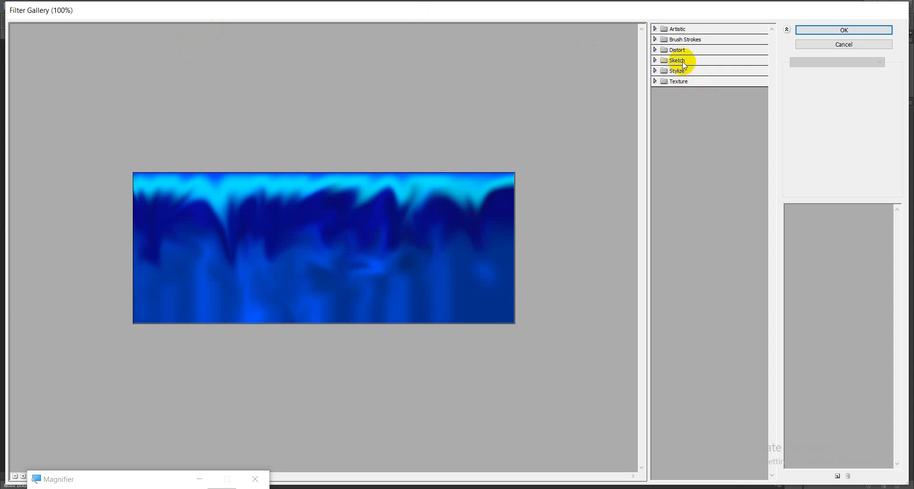
left_click(664, 50)
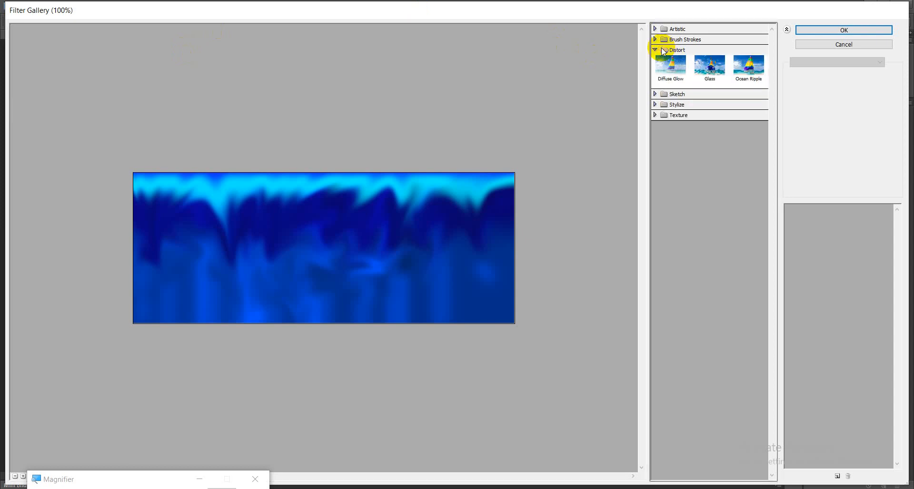
left_click(709, 71)
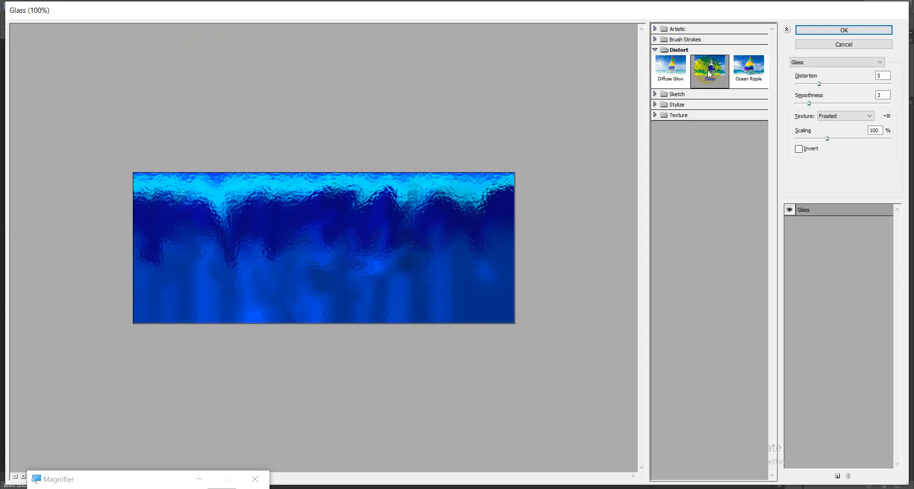
left_click(748, 71)
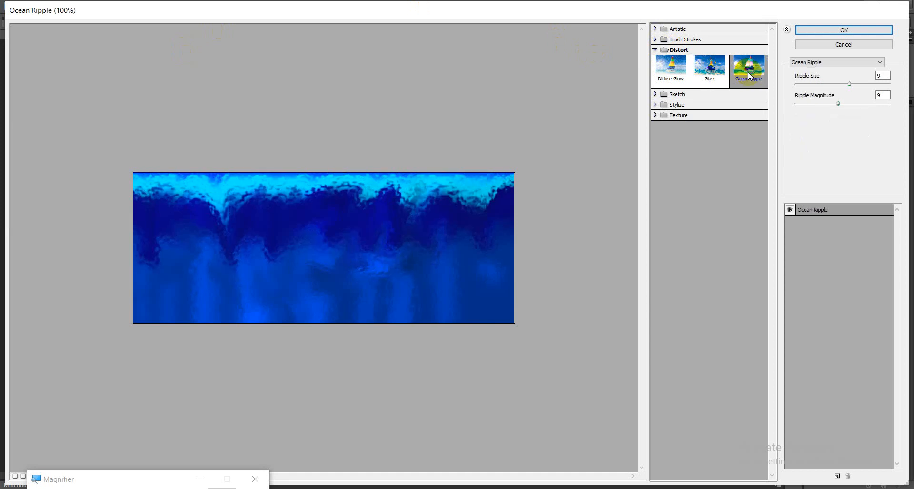
left_click(709, 69)
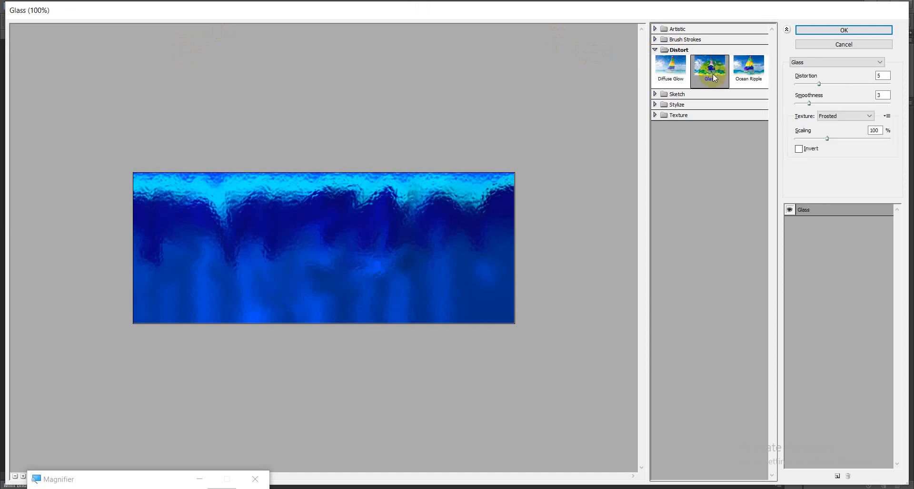
left_click_drag(818, 83, 861, 82)
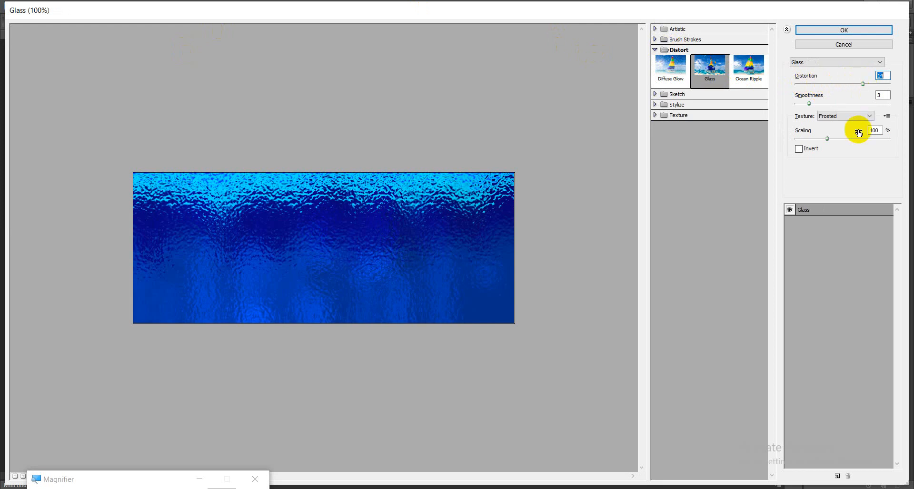
mouse_move(809, 103)
left_mouse_down()
mouse_move(846, 104)
mouse_move(816, 102)
mouse_move(826, 102)
left_mouse_up()
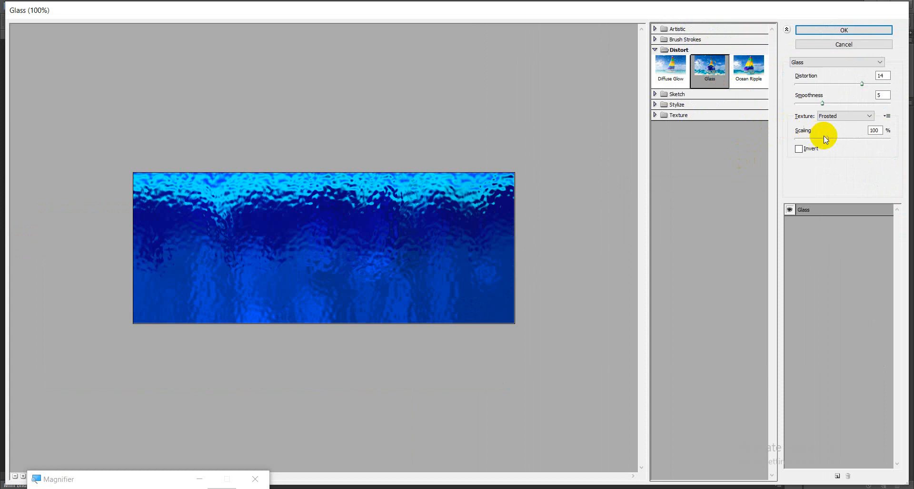
left_click(868, 31)
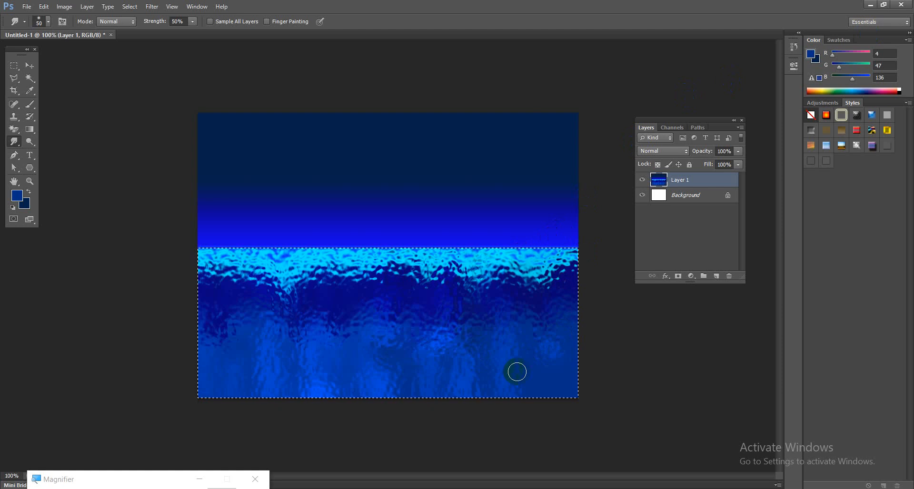
key("ctrl+d")
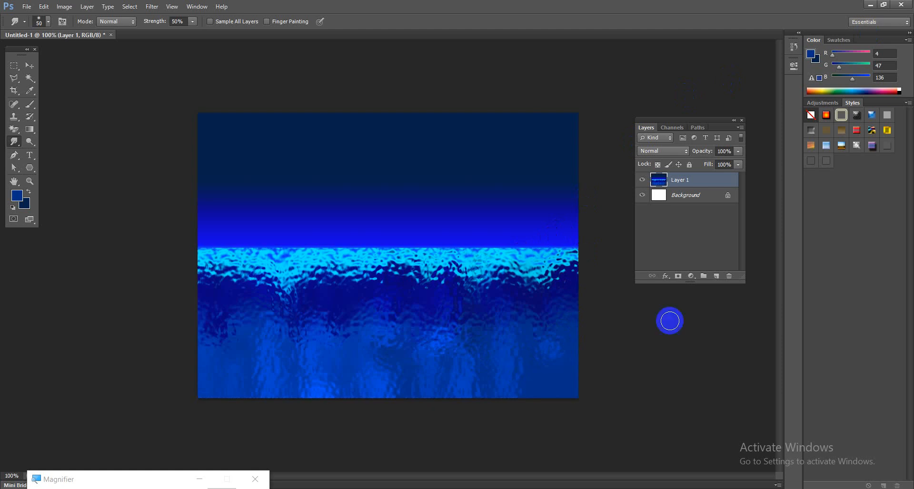
left_click_drag(243, 257, 207, 258)
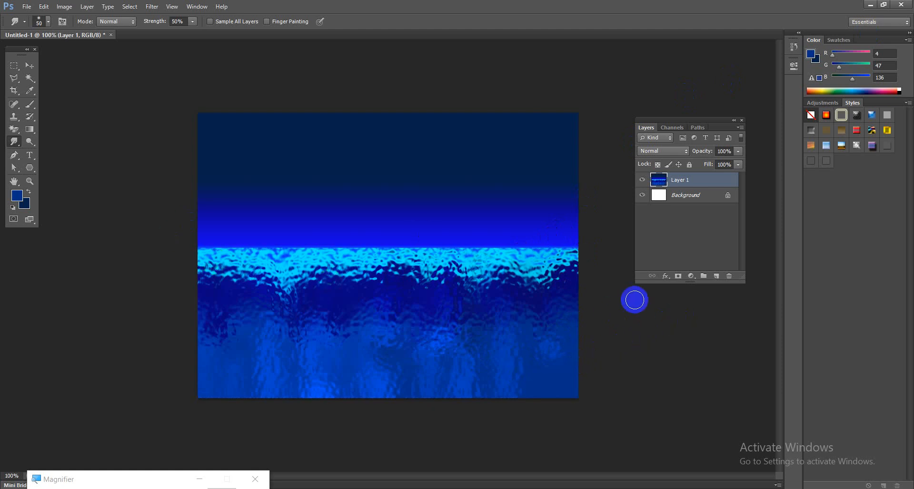
Step: Add a new layer above Layer 1 and choose the Polygonal Lasso Tool with a 1 px feather
left_click(717, 277)
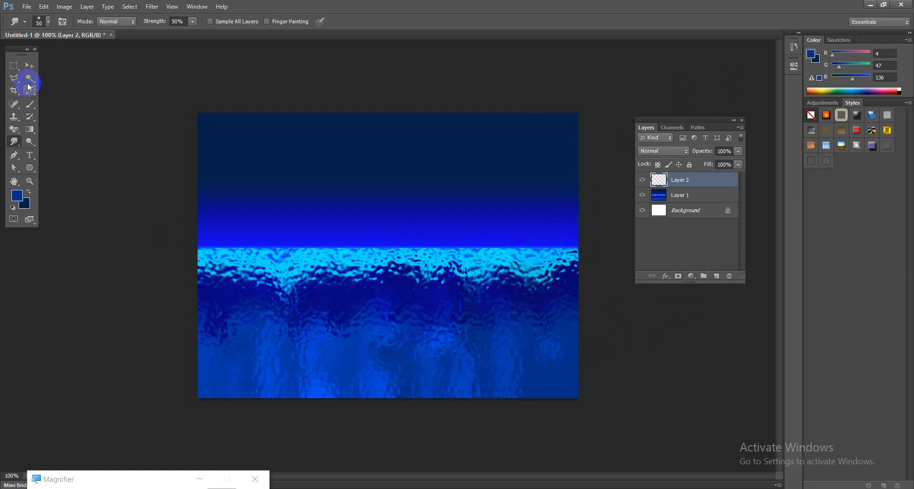
left_click(15, 78)
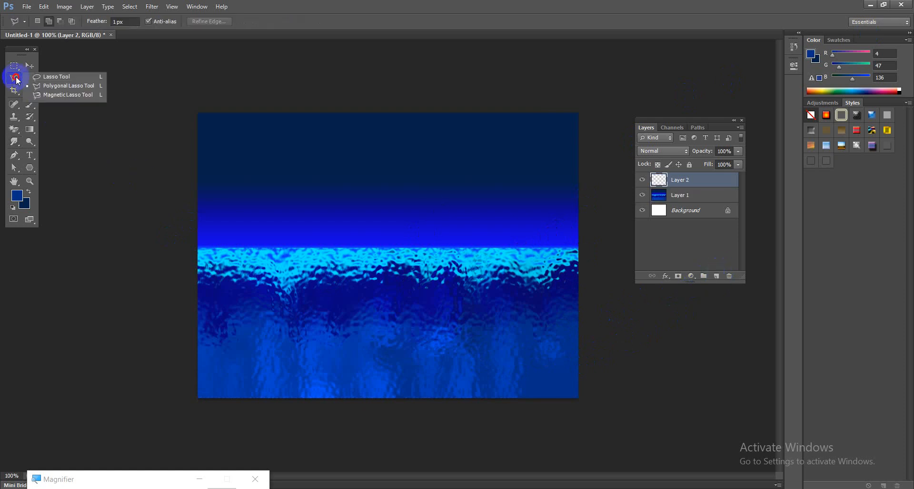
left_click(54, 87)
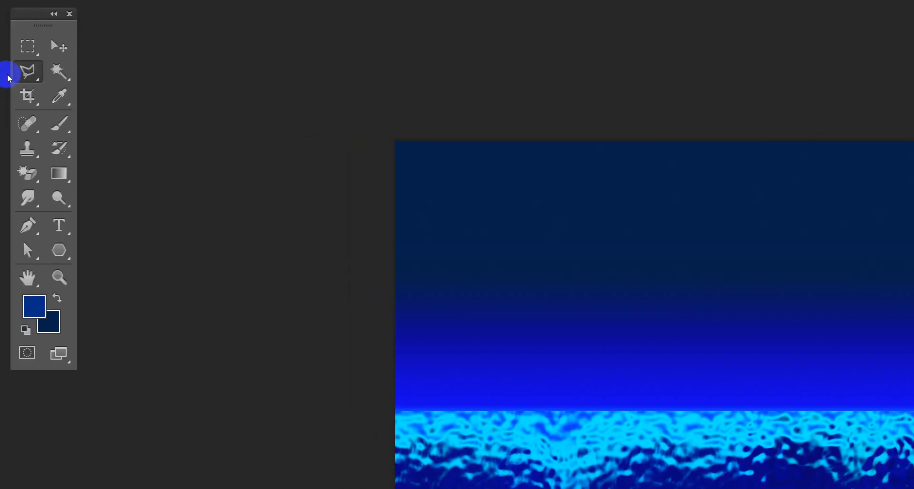
left_click(12, 75)
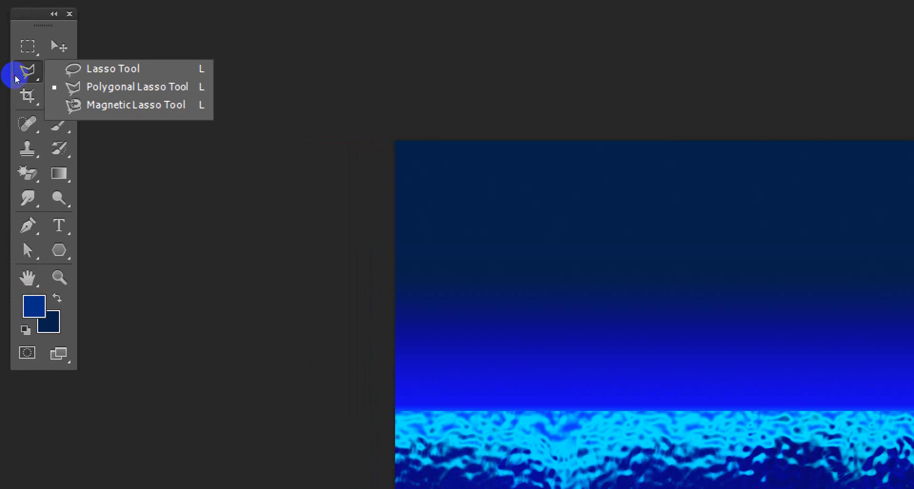
left_click(49, 90)
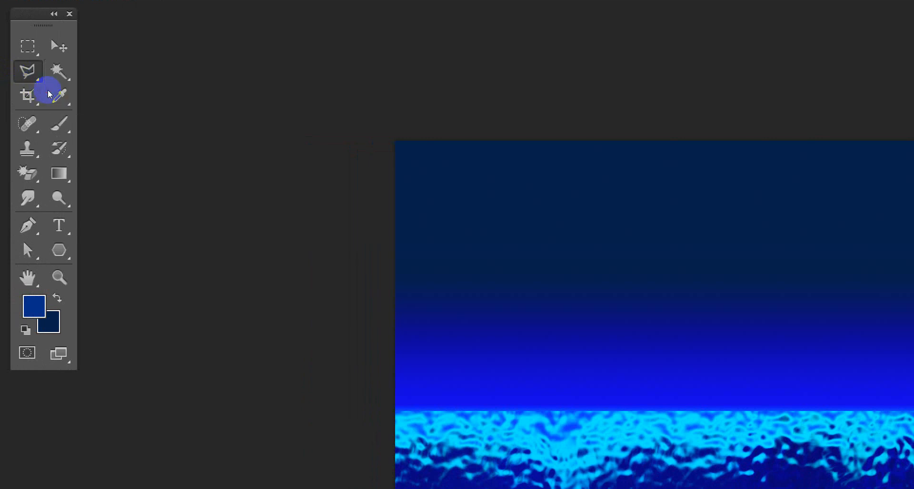
key("ctrl+plus")
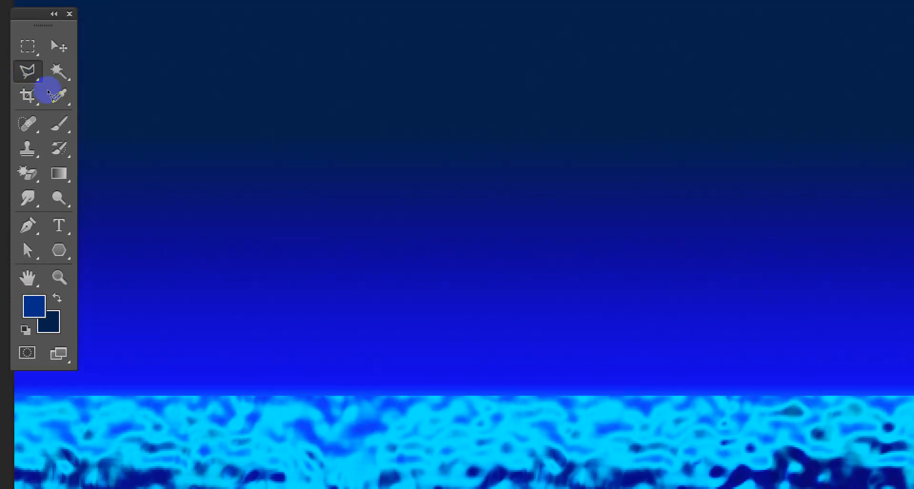
key("ctrl+minus")
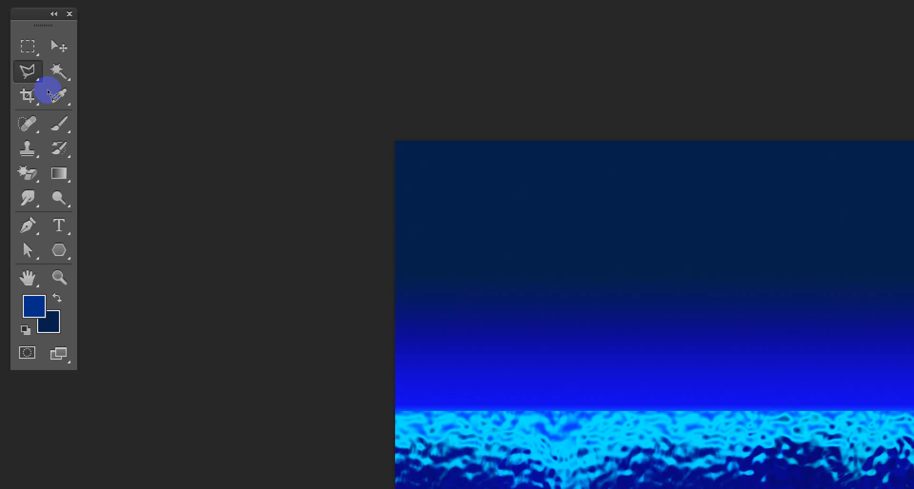
key("super+minus")
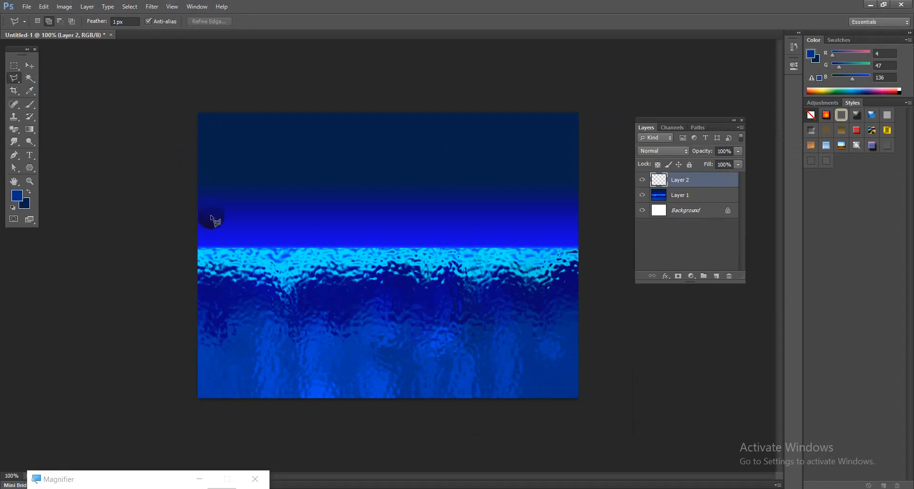
Step: Outline an uneven mountain ridge above the horizon with the Polygonal Lasso, from the canvas's left edge to just short of the middle
left_click(199, 202)
left_click(215, 208)
left_click(229, 208)
left_click(242, 215)
left_click(255, 210)
left_click(277, 209)
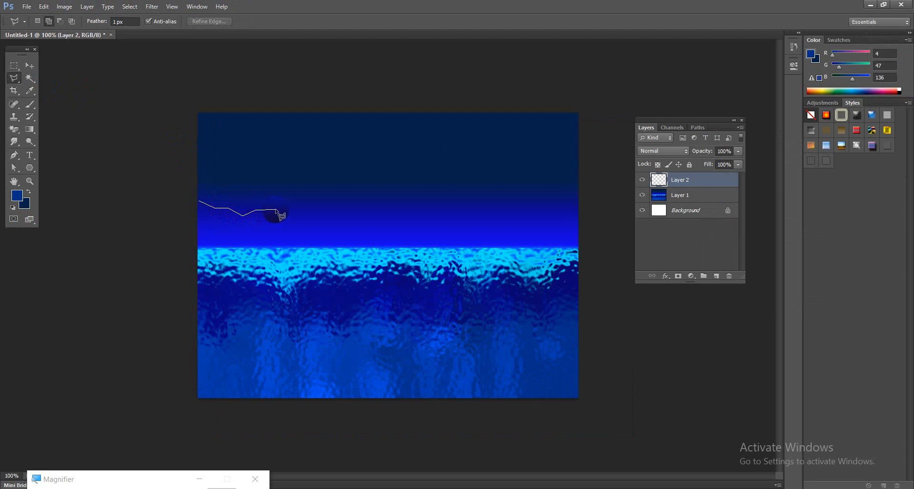
left_click(307, 209)
key("BackSpace")
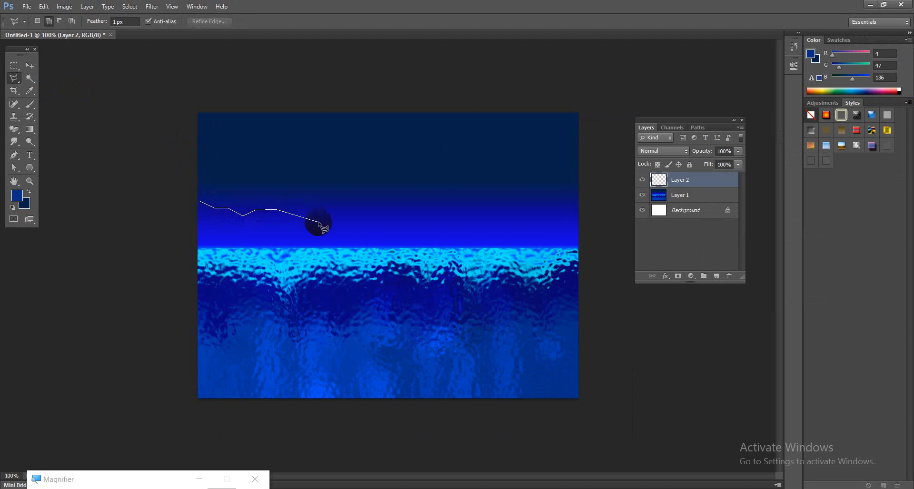
left_click(292, 213)
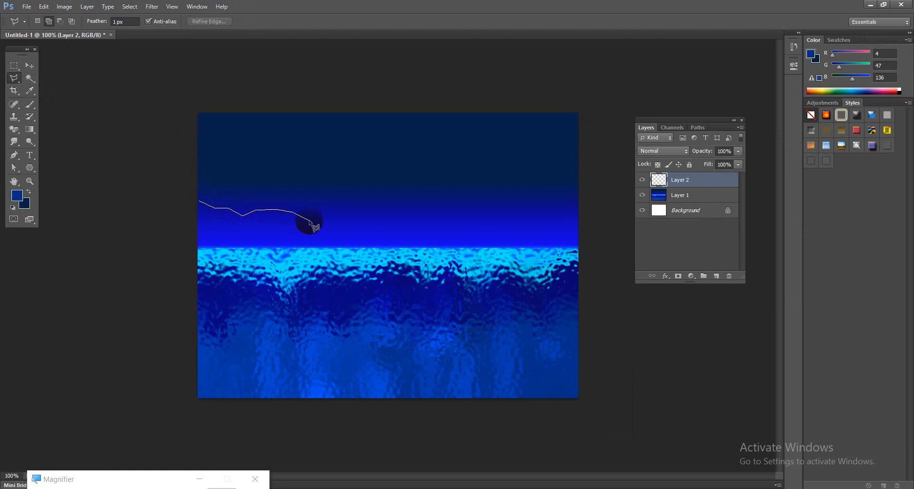
left_click(319, 215)
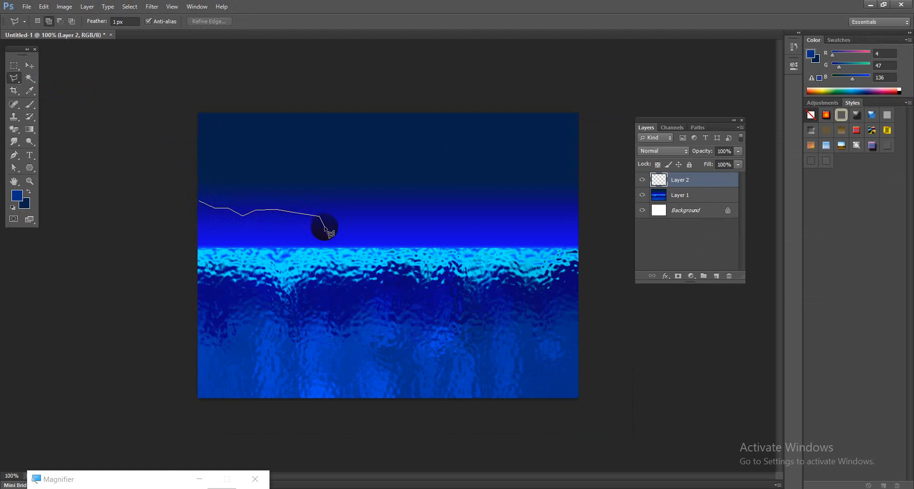
left_click(325, 227)
left_click(344, 219)
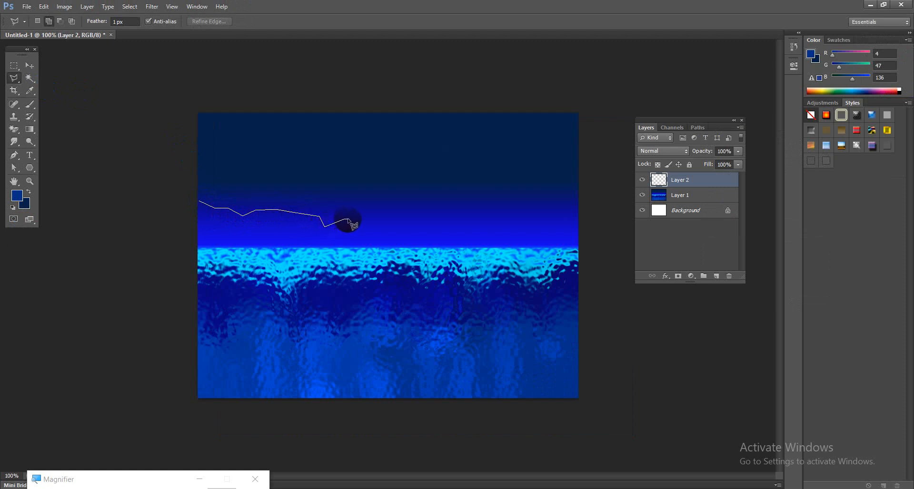
Step: Continue the ridge outline to the canvas's right edge and close the selection back along the horizon line
left_click(375, 215)
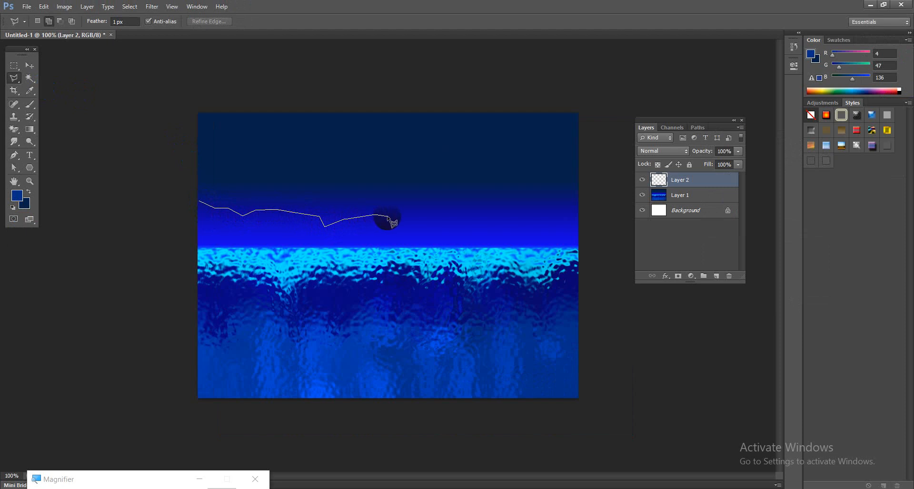
left_click(405, 225)
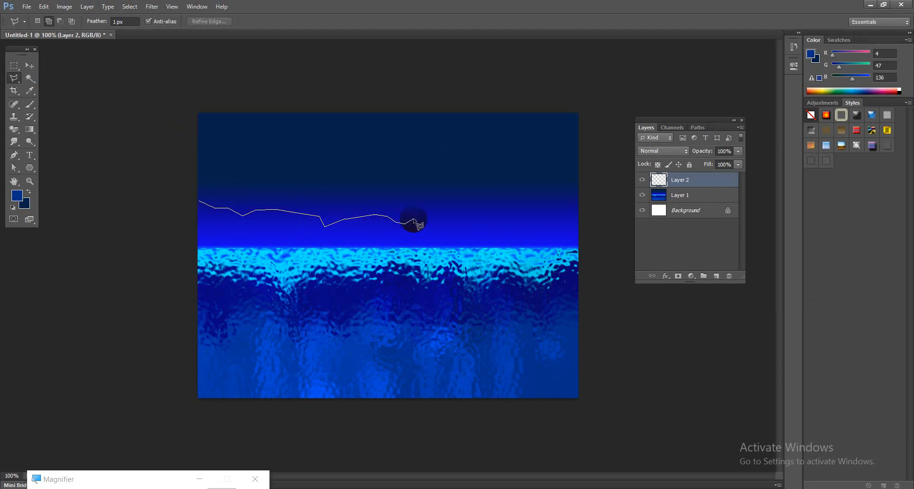
left_click(420, 215)
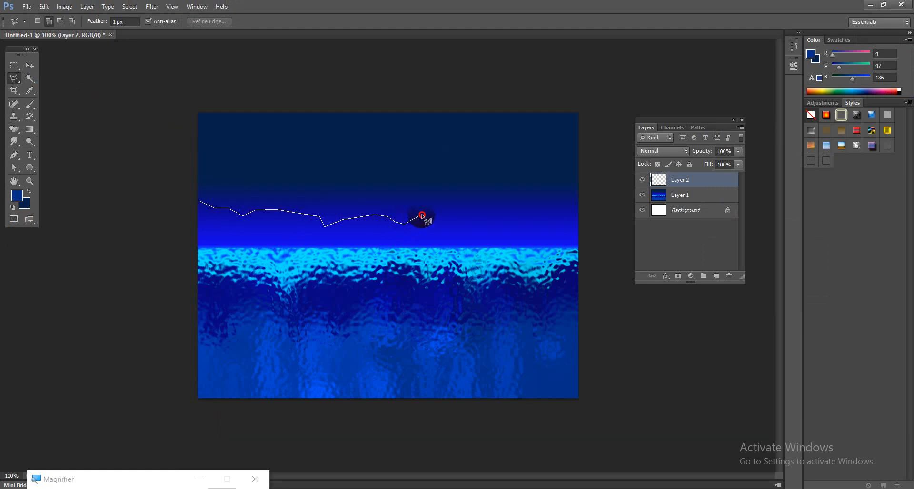
left_click(445, 208)
left_click(462, 211)
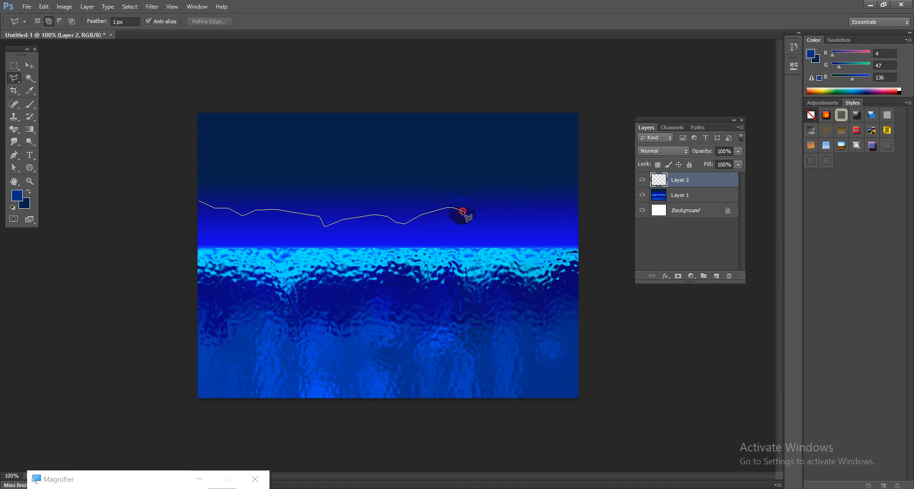
left_click(505, 214)
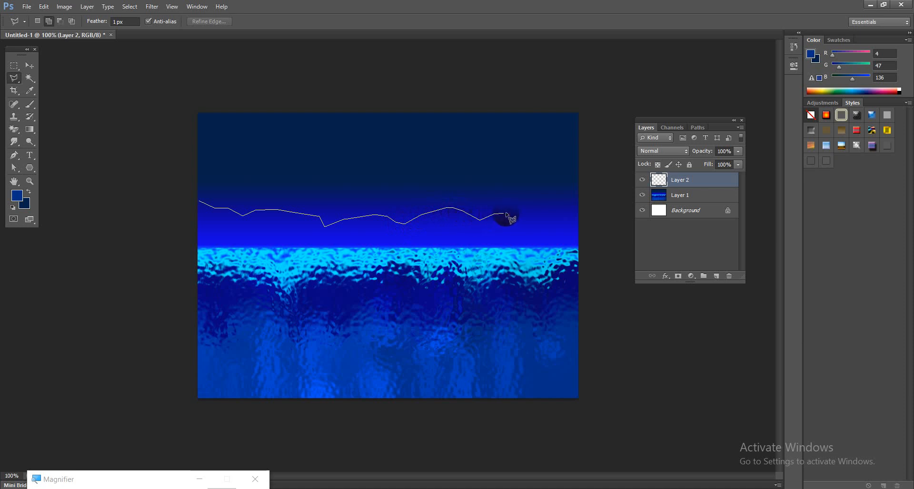
left_click(530, 203)
left_click(543, 198)
left_click(553, 200)
left_click(577, 208)
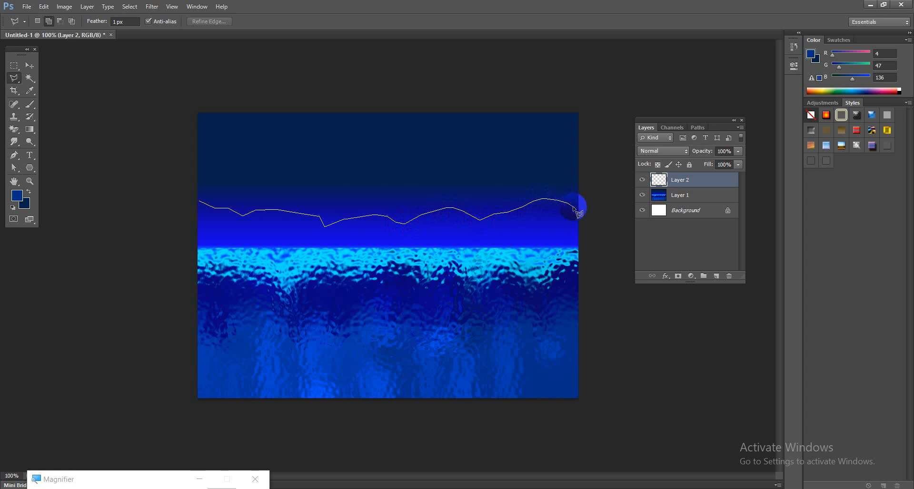
left_click(579, 248)
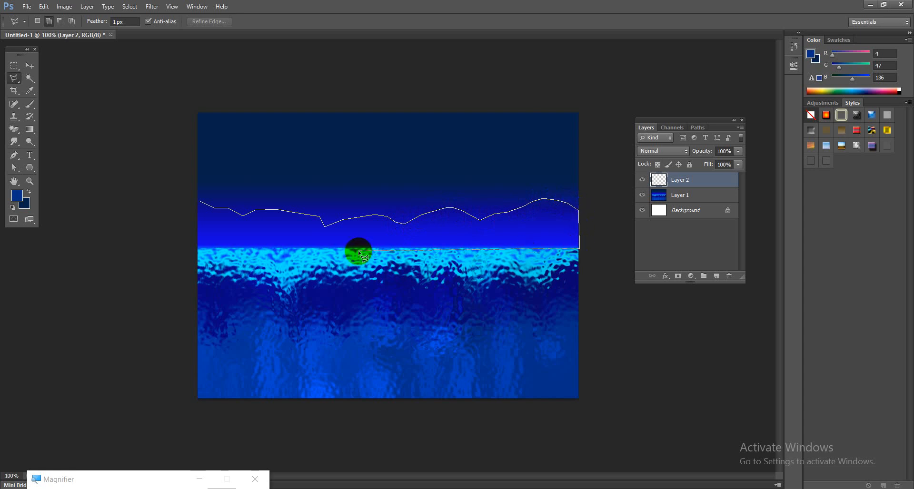
left_click(196, 248)
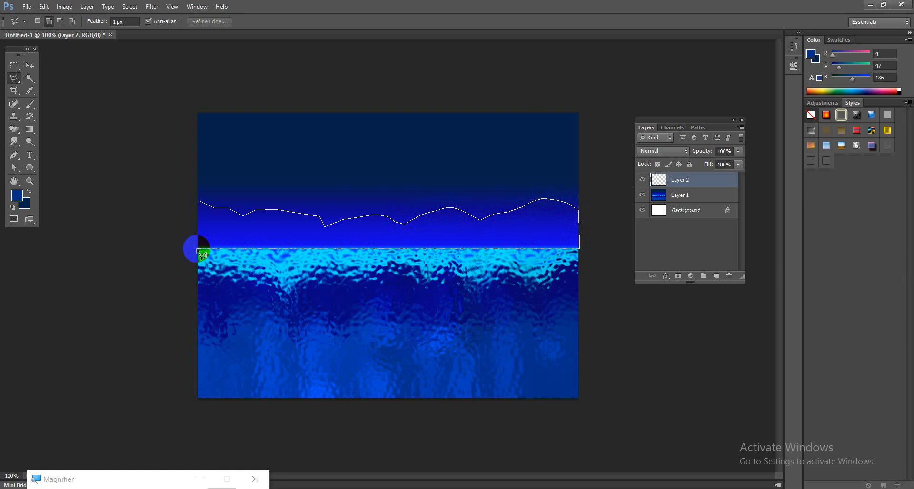
left_click(199, 202)
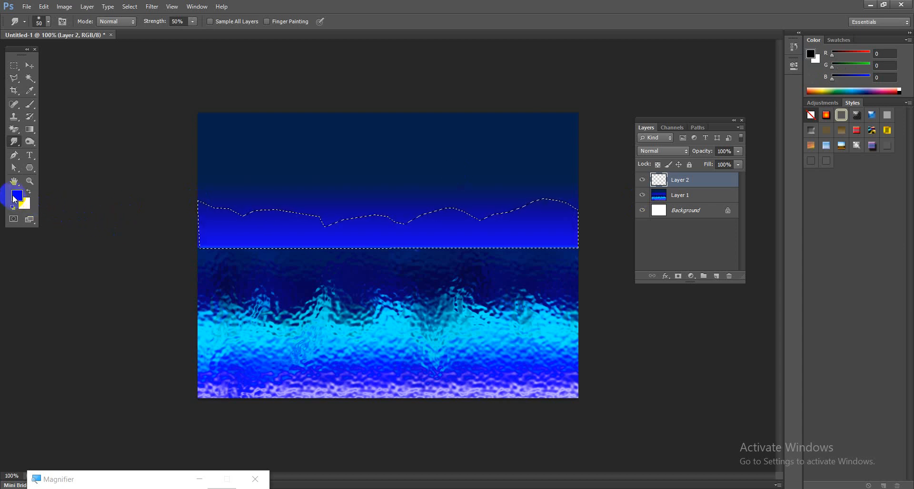
Step: Set the foreground colour to dark brownish grey #463f3f and fill the mountain selection with it on Layer 2
left_click(16, 195)
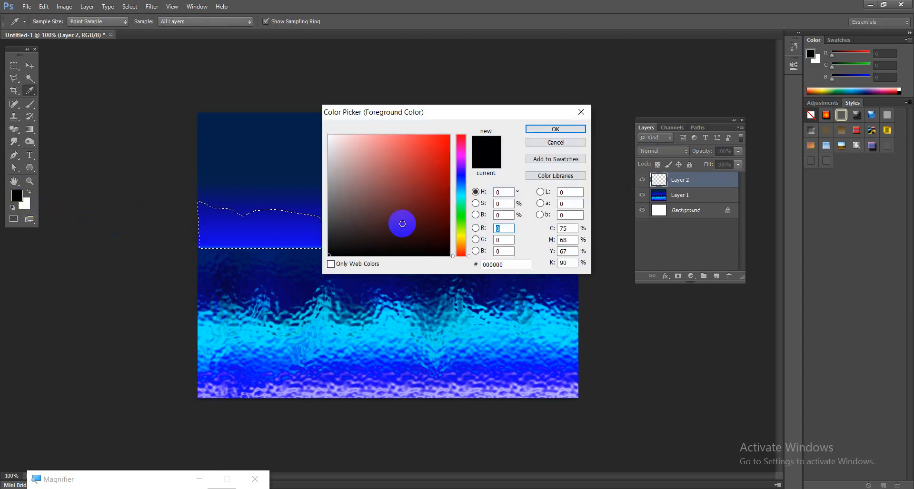
left_click(334, 231)
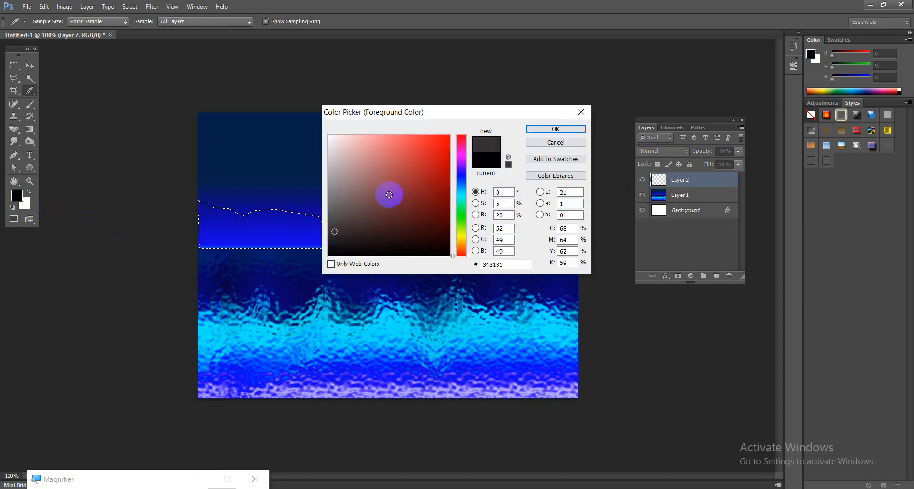
left_click(341, 222)
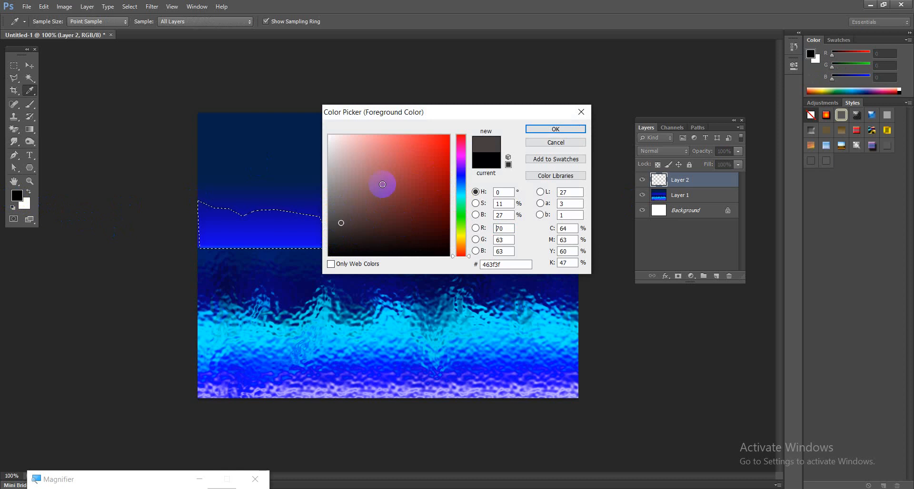
left_click(524, 129)
key("r")
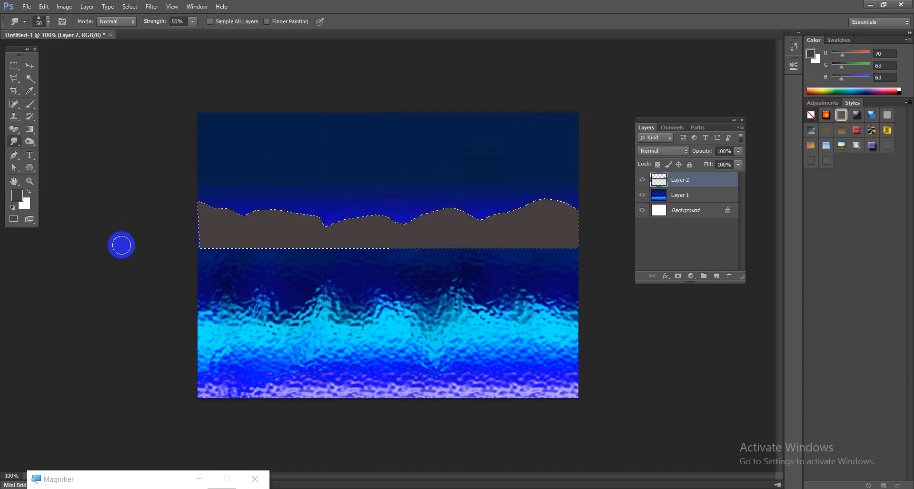
Step: Darken the mountains along the ridge and base with the Burn Tool on Midtones, raising its exposure to 100%
left_click(30, 182)
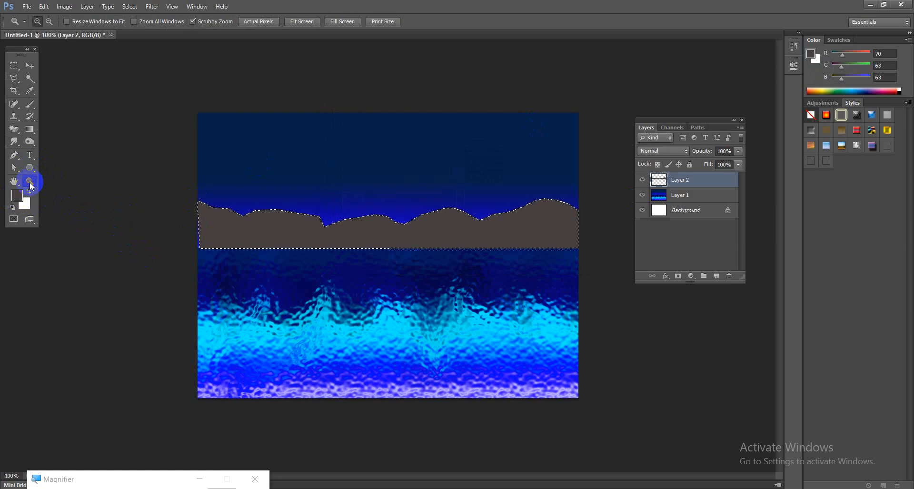
left_click(32, 143)
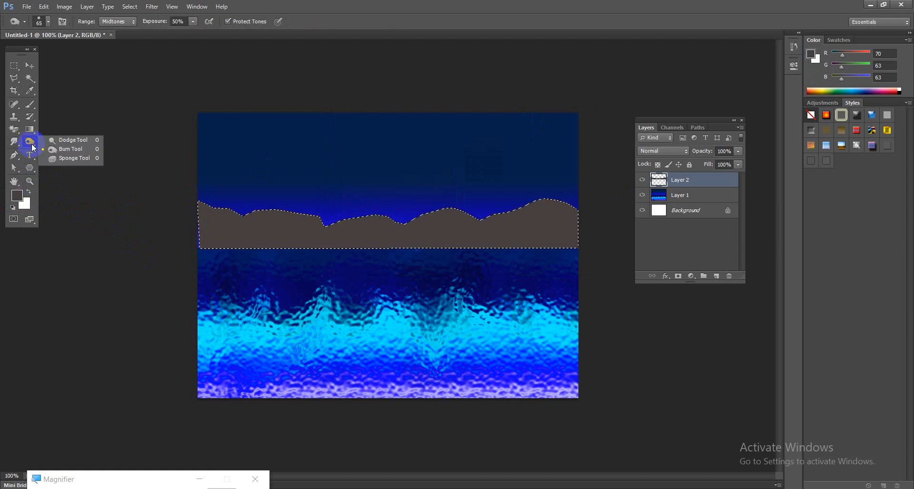
left_click(73, 148)
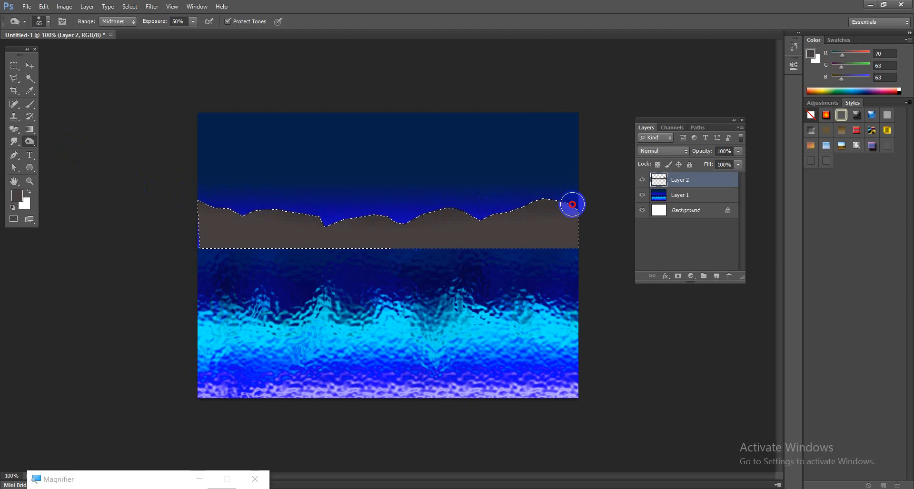
left_click(193, 21)
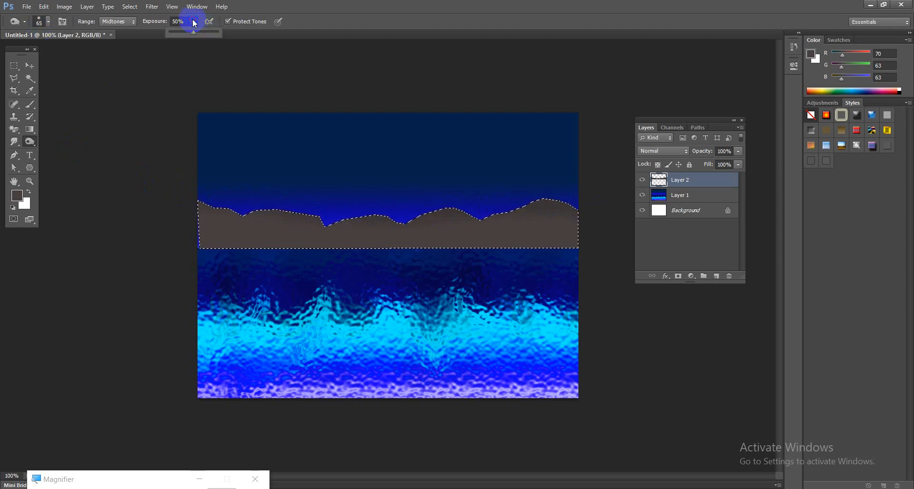
left_click_drag(193, 30, 293, 52)
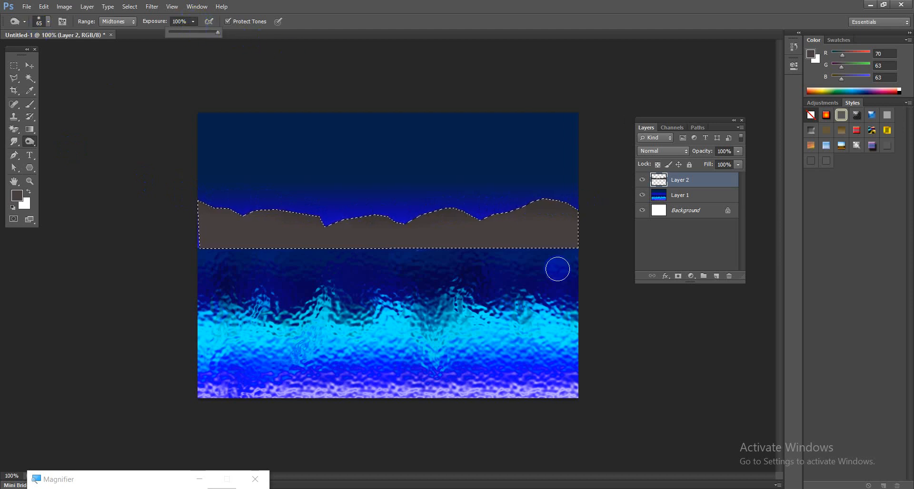
left_click(582, 245)
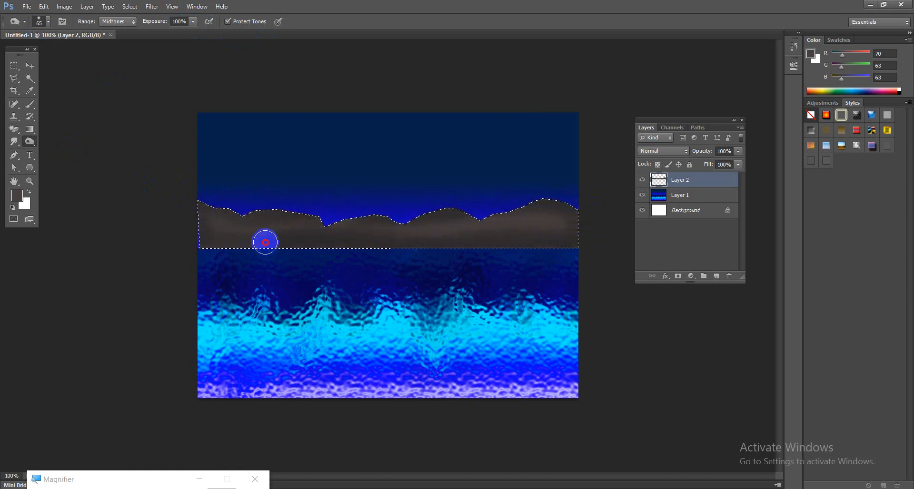
Step: Lighten patches of the mountains with the Dodge Tool set to Shadows at 100% exposure, and deselect the mountain selection
right_click(31, 141)
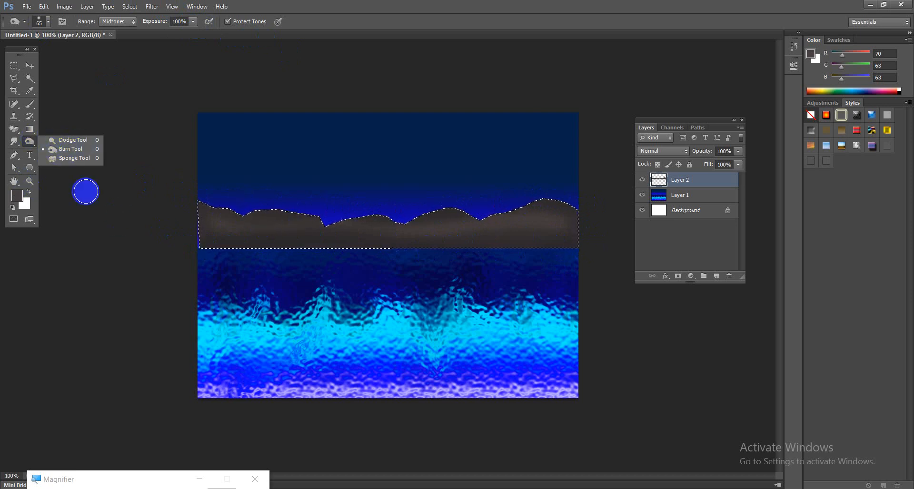
left_click(77, 139)
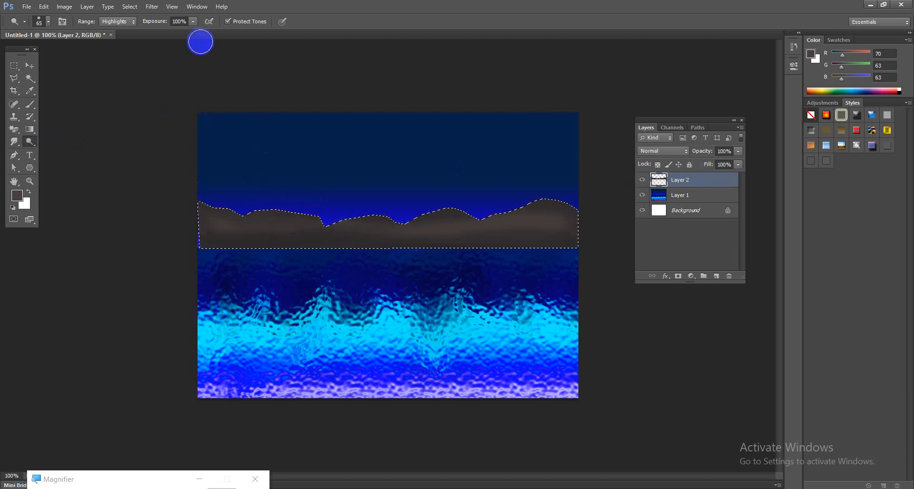
left_click(133, 21)
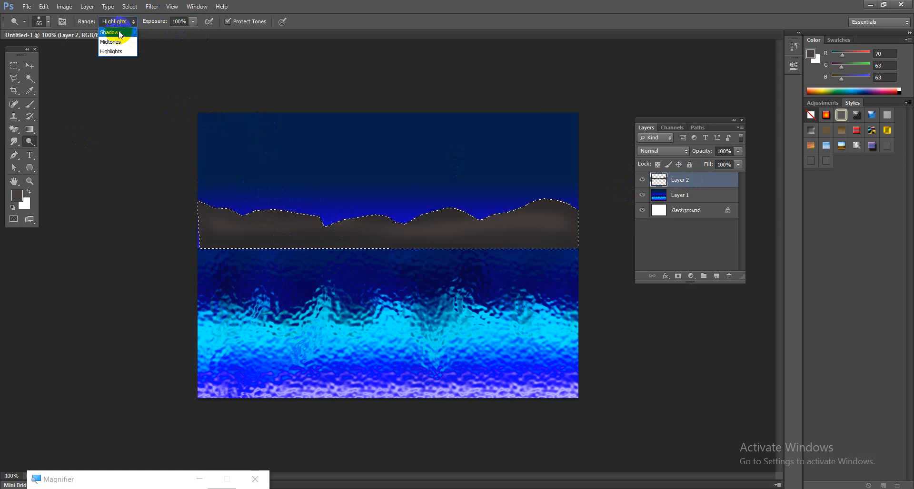
left_click(118, 31)
left_click_drag(289, 211, 294, 283)
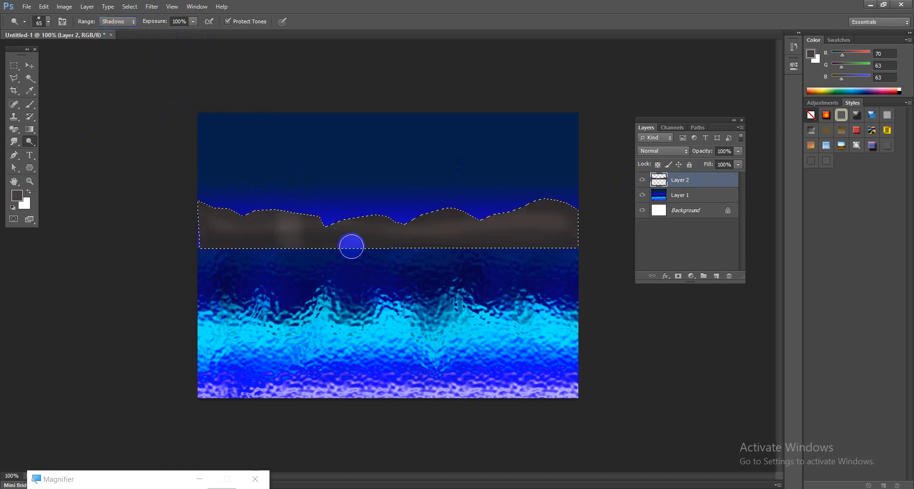
left_click_drag(473, 206, 473, 284)
left_click_drag(546, 213, 522, 359)
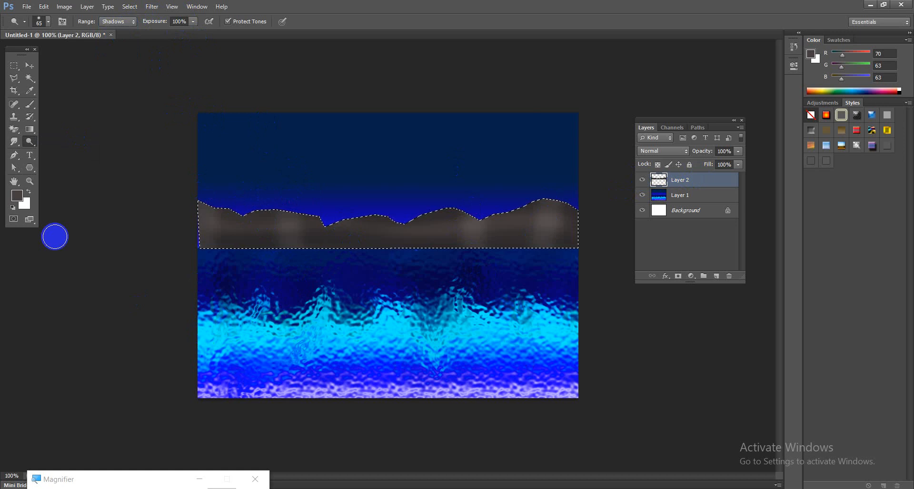
key("ctrl+d")
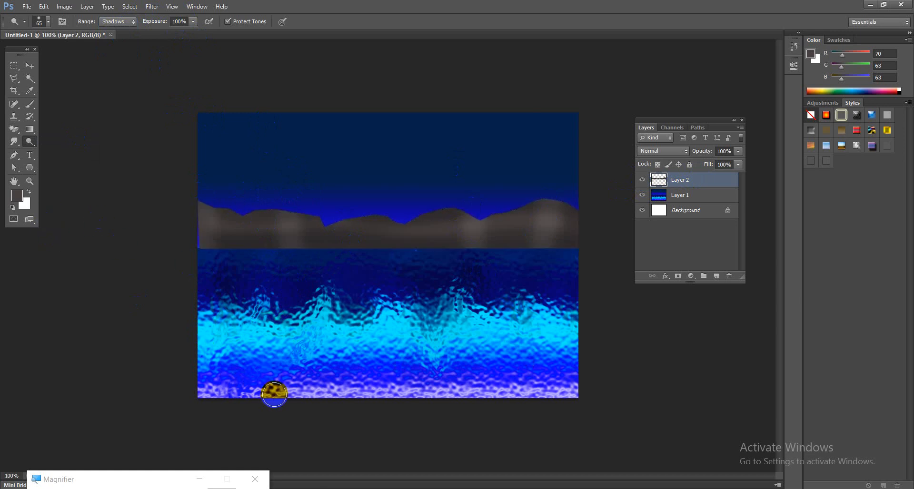
Step: Squash the mountain layer from its upper edge to about 58% of its height, keeping its base on the horizon
left_click(30, 63)
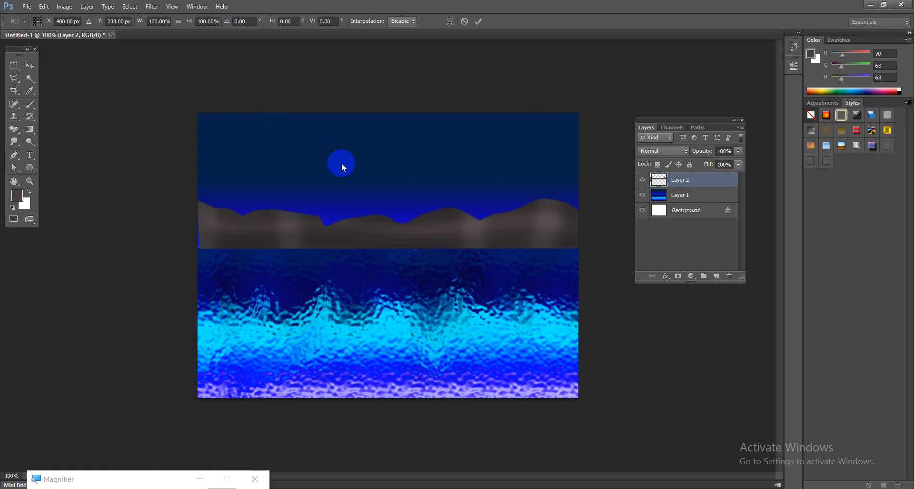
key("ctrl+t")
left_click_drag(388, 194, 388, 217)
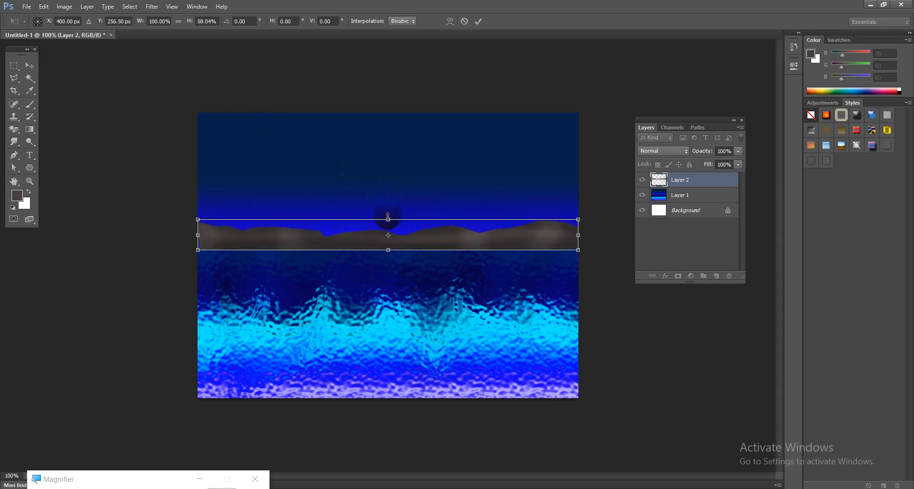
key("Return")
Step: Duplicate the mountain layer and flip the copy downward below the horizon as a reflection, about -112% in height
key("o")
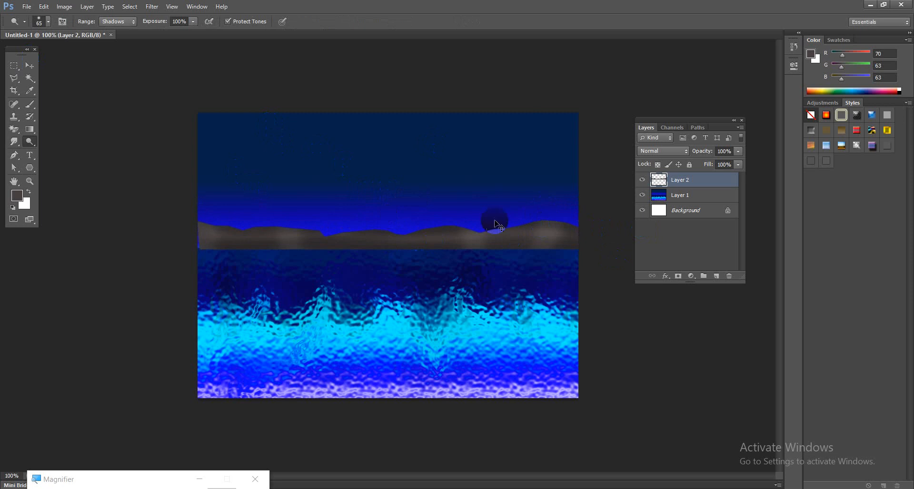
left_click_drag(495, 223, 622, 405)
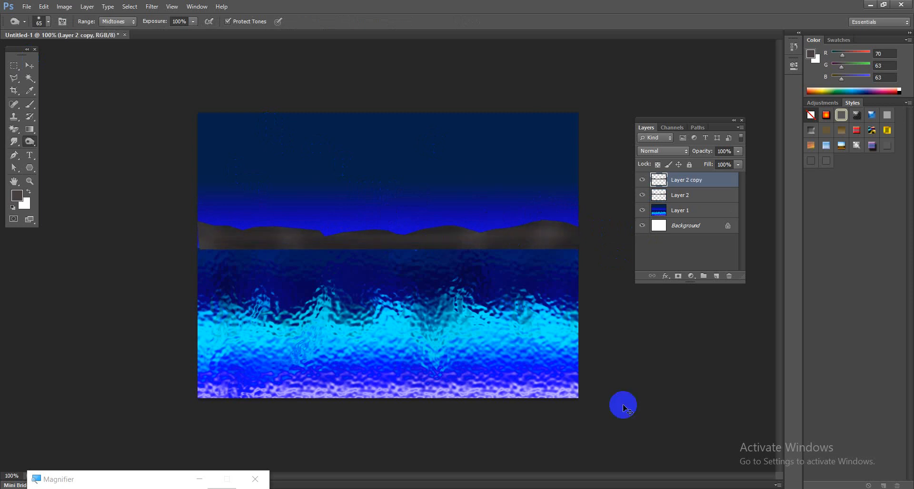
key("ctrl+t")
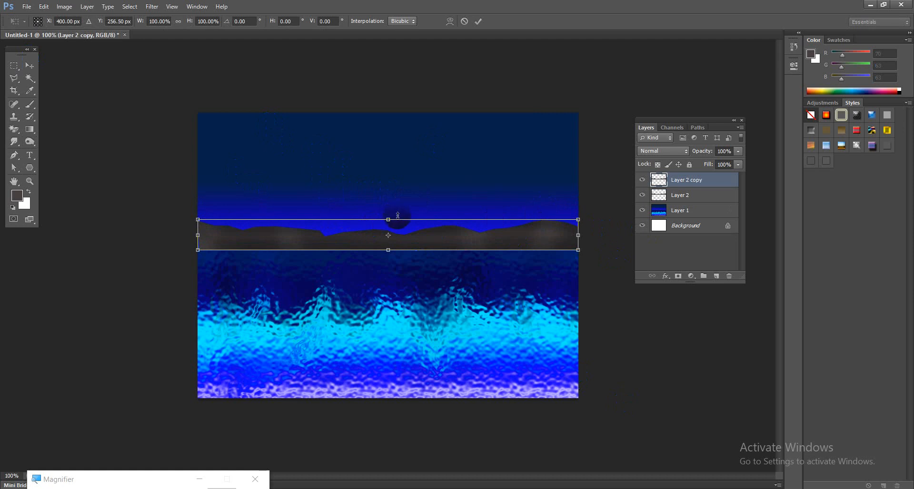
mouse_move(389, 218)
left_mouse_down()
mouse_move(386, 282)
mouse_move(412, 268)
left_mouse_up()
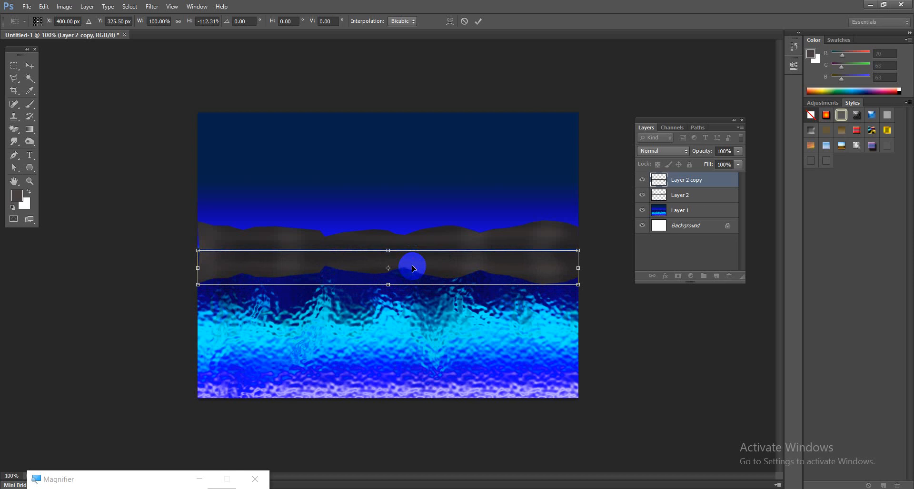
key("Return")
key("o")
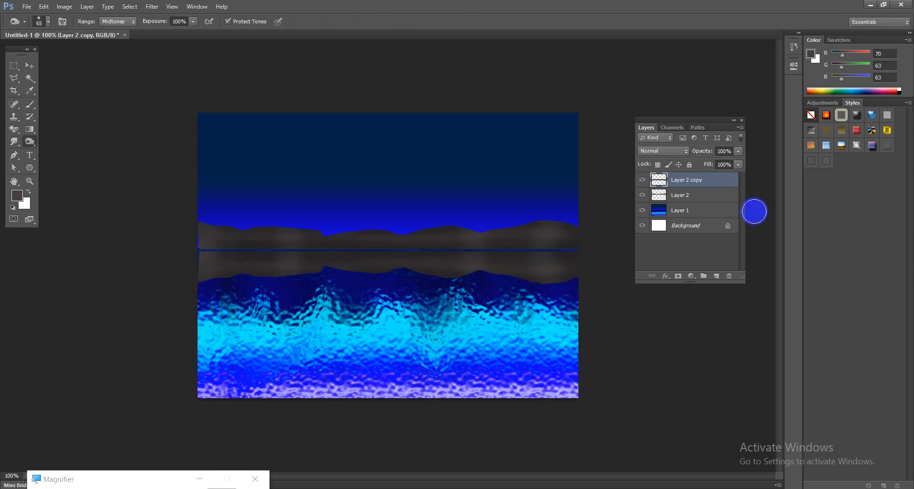
Step: Set the reflection layer's opacity to 85% and its fill to 69%
left_click(740, 166)
left_click_drag(741, 176, 708, 176)
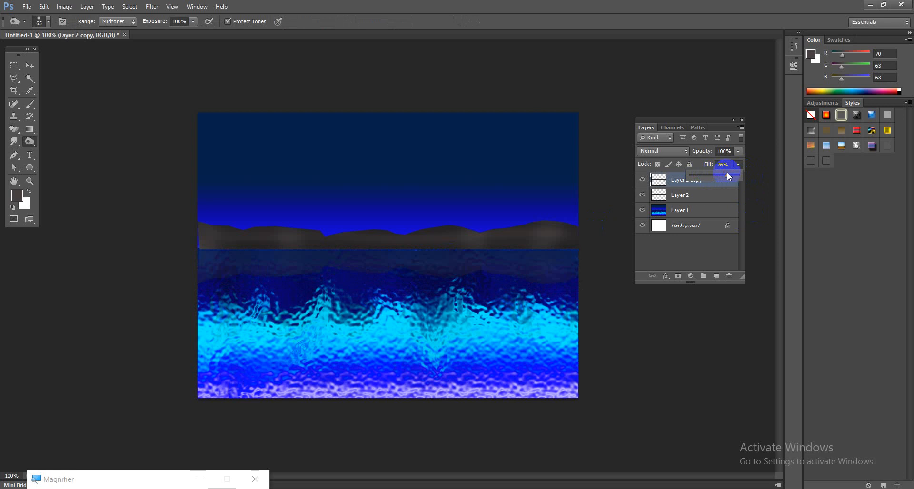
left_click(742, 150)
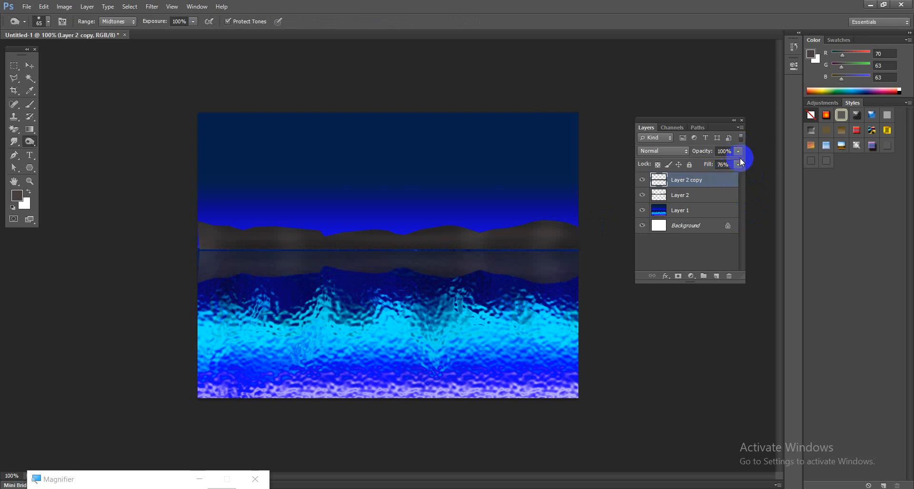
left_click(739, 152)
mouse_move(738, 163)
left_mouse_down()
mouse_move(702, 163)
mouse_move(732, 165)
left_mouse_up()
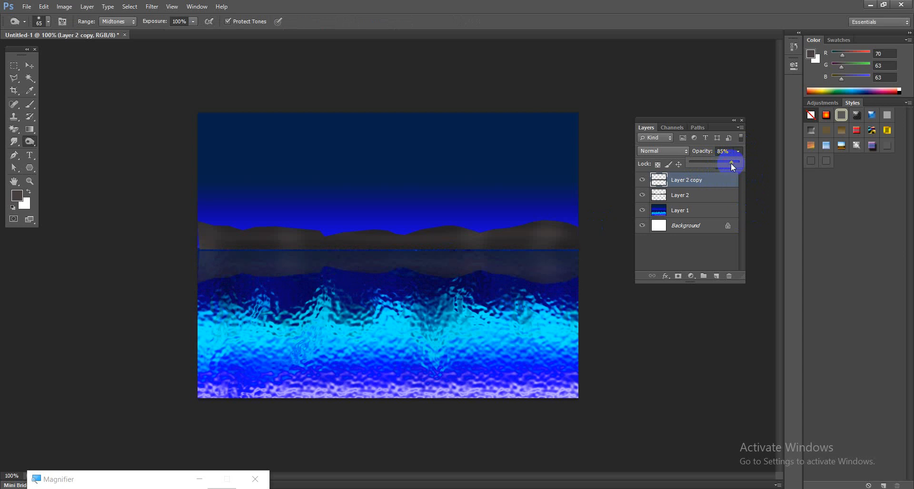
left_click(711, 194)
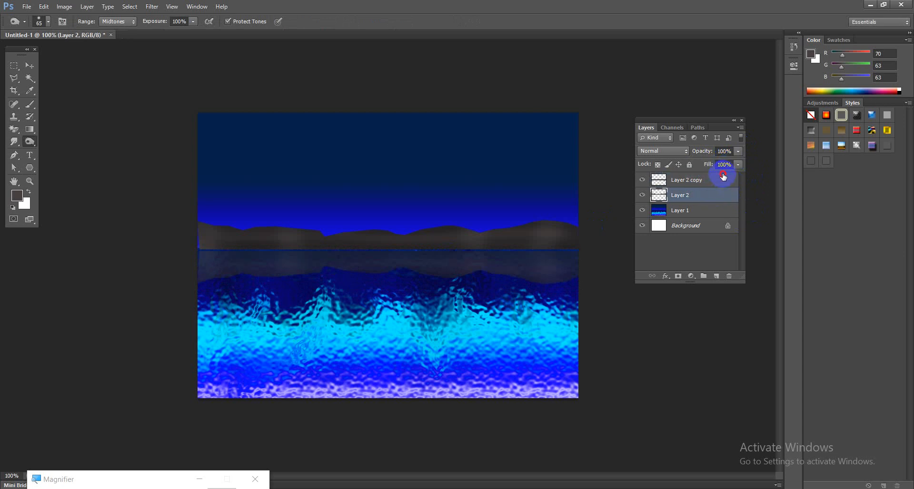
left_click(723, 177)
left_click(742, 165)
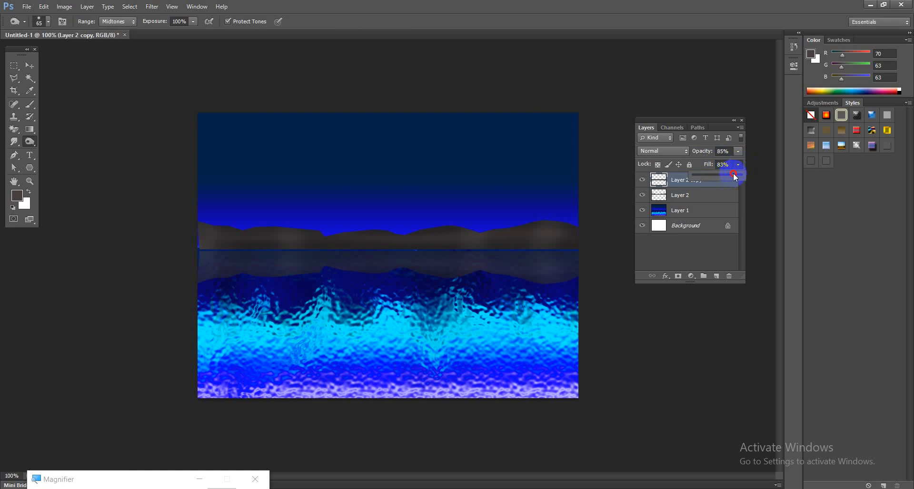
left_click(730, 175)
left_click(401, 179)
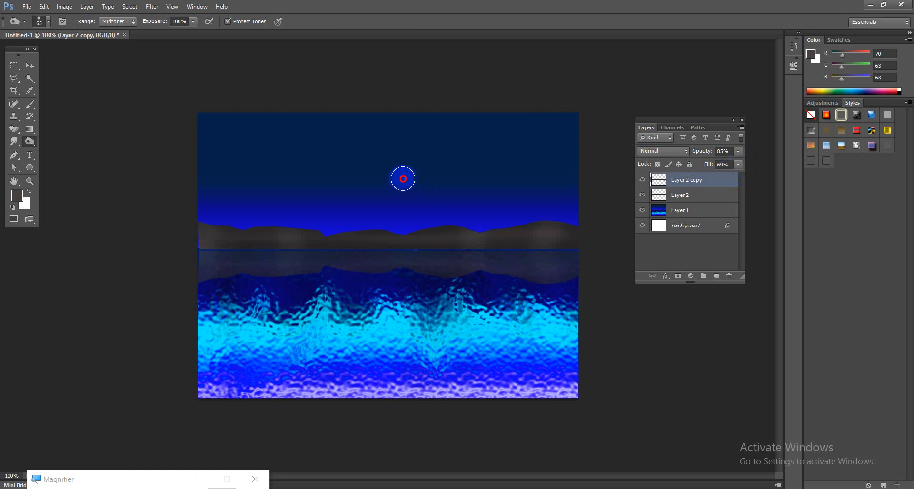
Step: Brush a light arc across the sky on Layer 1 using the Dodge Tool with the Shadows range
left_click(684, 211)
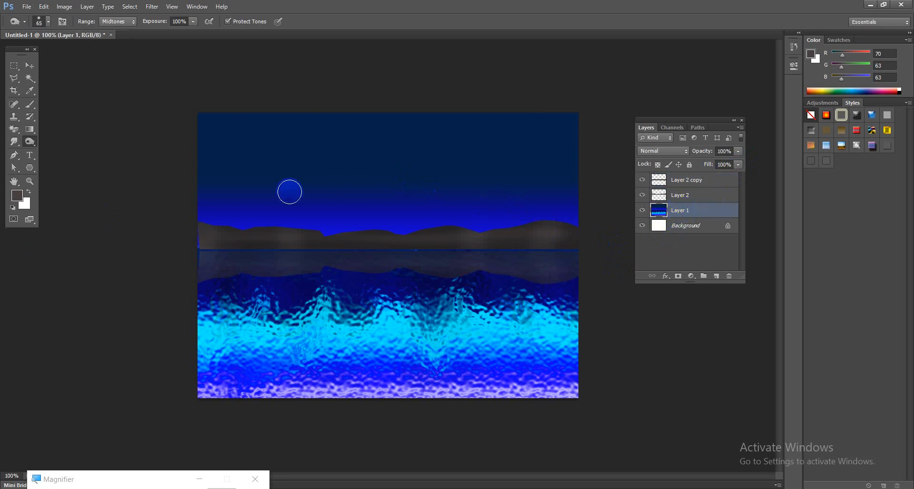
left_click(30, 142)
left_click(56, 140)
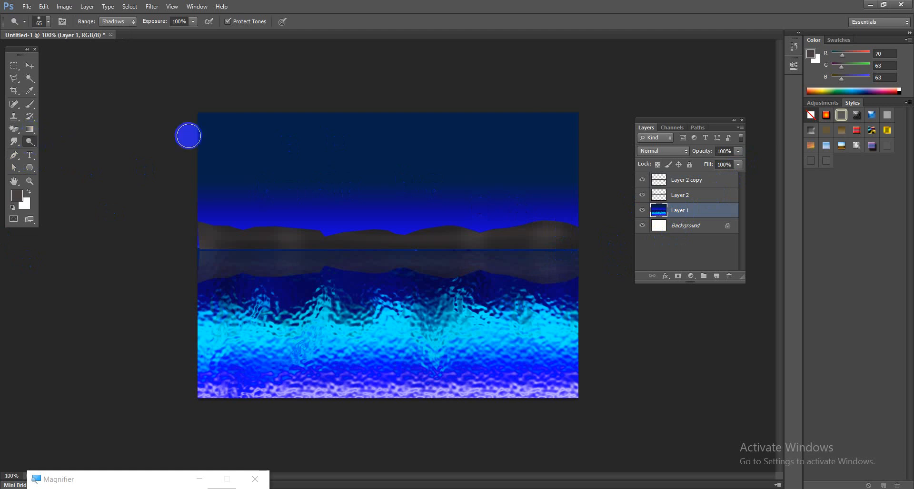
left_click_drag(257, 159, 371, 187)
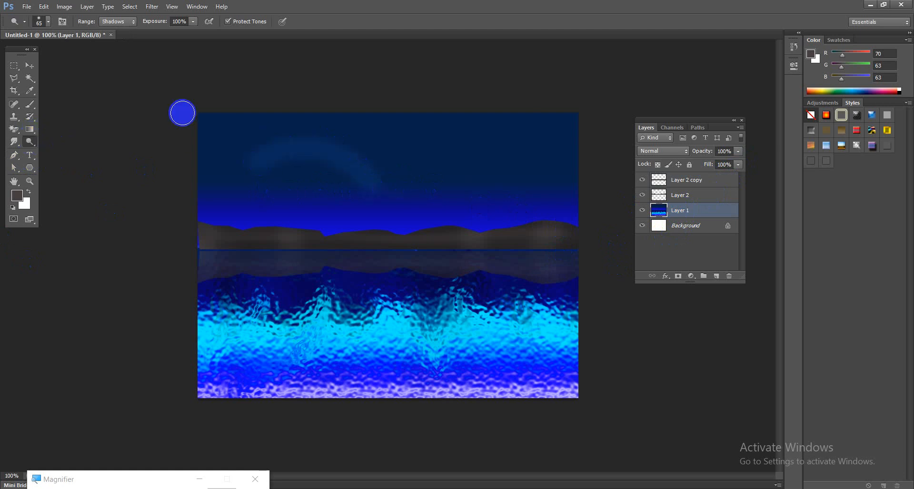
Step: Dodge scattered bright cloud patches across the sky on Layer 1 with the range set to Highlights
left_click(118, 21)
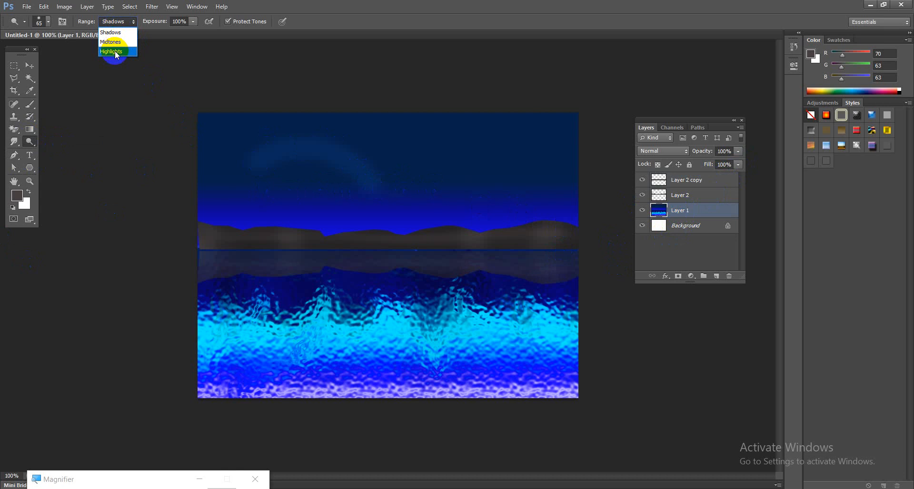
left_click(112, 51)
mouse_move(407, 186)
left_mouse_down()
mouse_move(439, 142)
mouse_move(528, 168)
mouse_move(526, 157)
mouse_move(537, 192)
left_mouse_up()
mouse_move(319, 144)
left_mouse_down()
mouse_move(329, 143)
mouse_move(319, 198)
mouse_move(232, 192)
left_mouse_up()
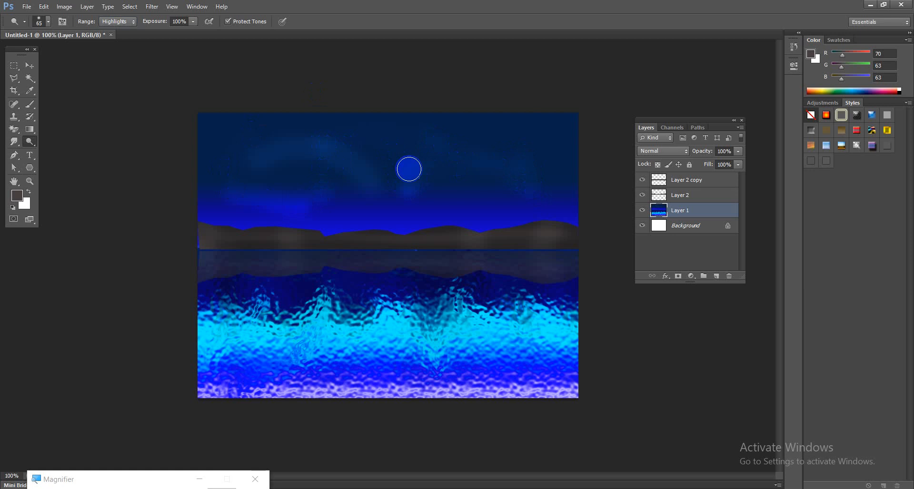
mouse_move(537, 187)
left_mouse_down()
mouse_move(420, 248)
mouse_move(434, 192)
mouse_move(316, 157)
mouse_move(326, 194)
mouse_move(276, 212)
left_mouse_up()
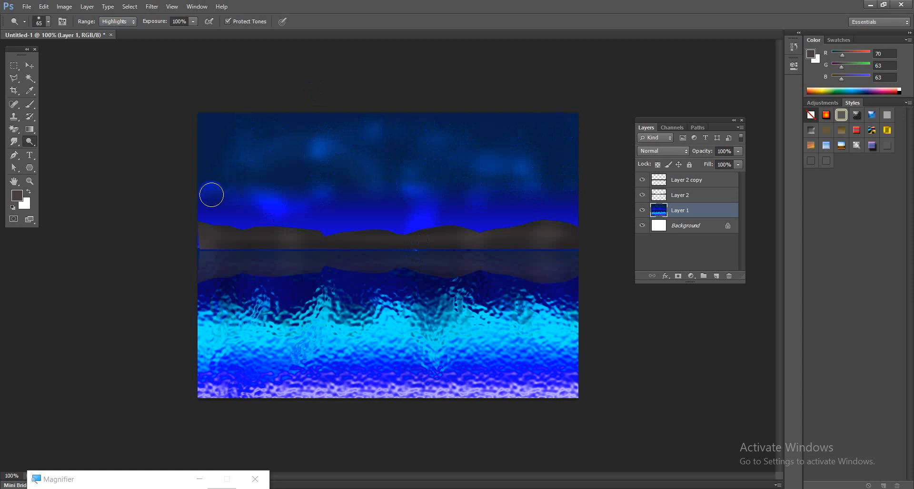
left_click_drag(211, 196, 216, 210)
left_click_drag(295, 140, 336, 142)
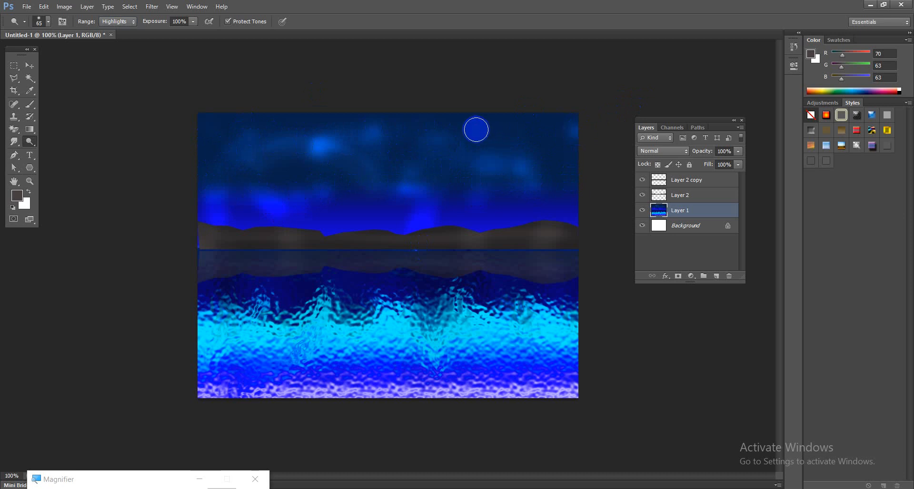
mouse_move(393, 153)
left_mouse_down()
mouse_move(360, 209)
mouse_move(324, 199)
mouse_move(246, 138)
mouse_move(145, 143)
left_mouse_up()
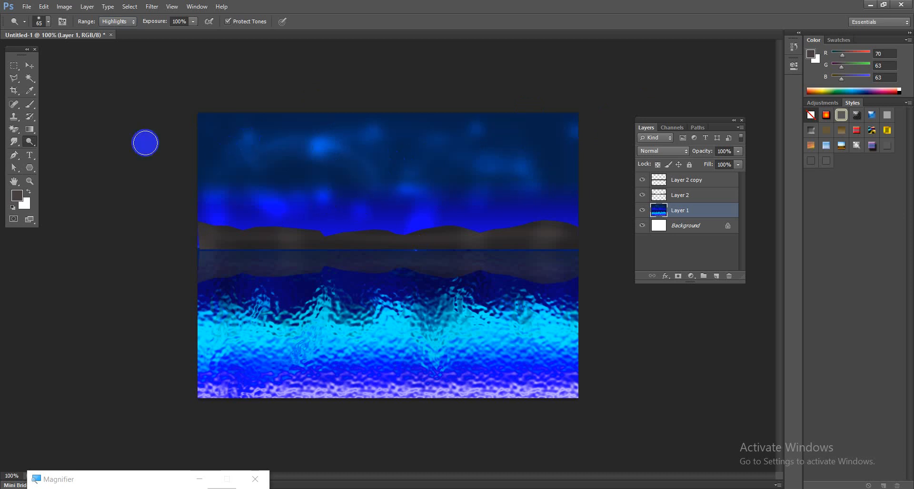
Step: Darken scattered spots between the bright sky patches with the Burn Tool on Midtones at 100% exposure
left_click(30, 141)
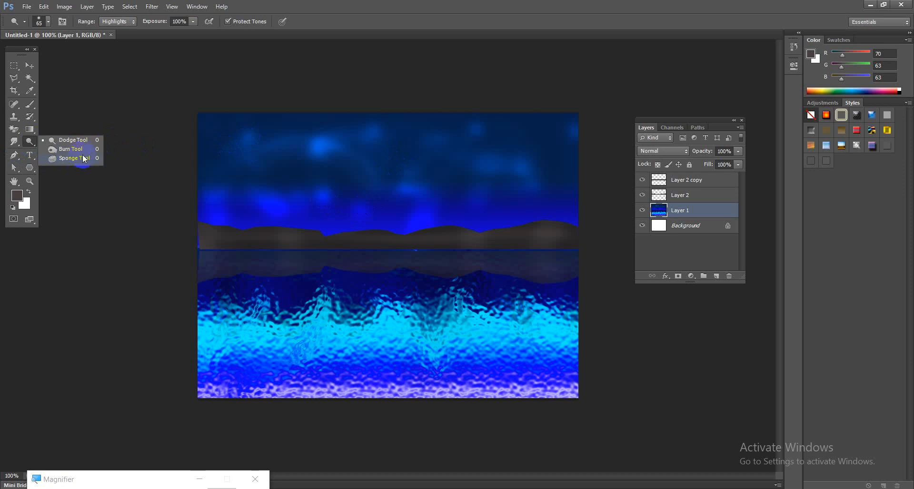
left_click(81, 142)
left_click(34, 143)
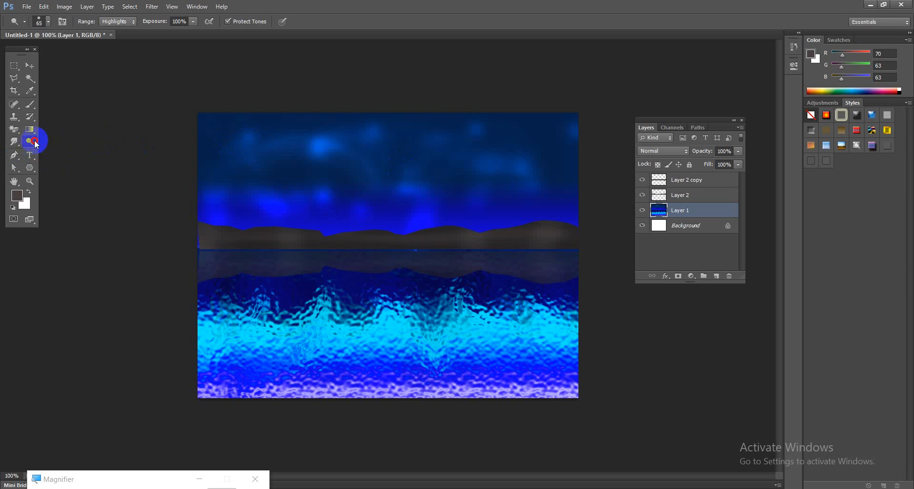
left_click(60, 150)
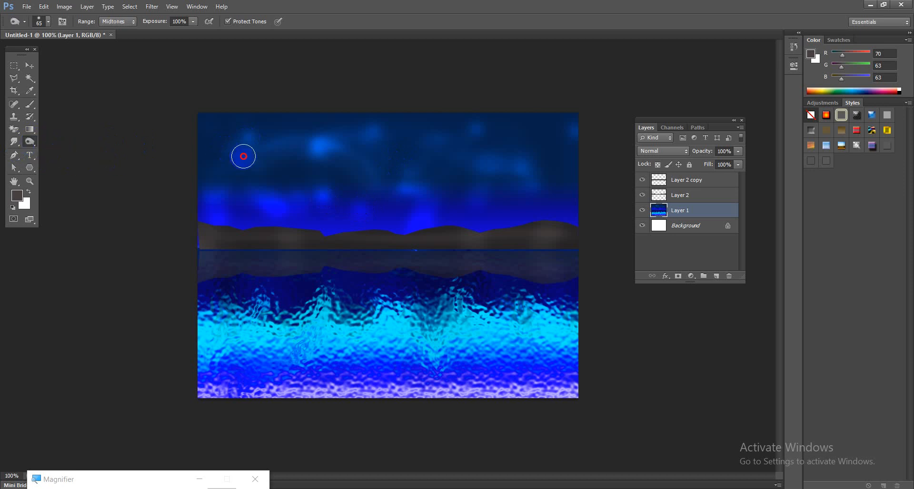
left_click(243, 157)
left_click(315, 184)
left_click(407, 137)
left_click(532, 140)
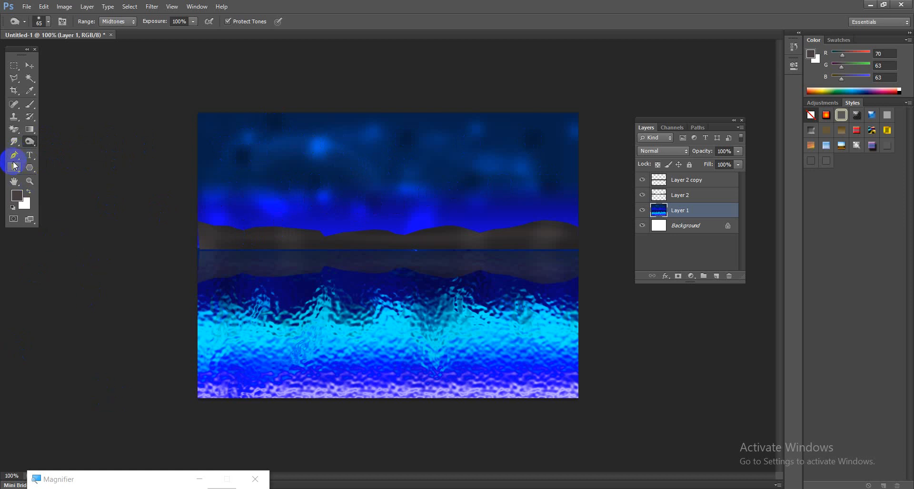
Step: Smudge the bright and dark cloud patches across the sky on Layer 1 with the Smudge Tool at 50% strength
left_click(13, 148)
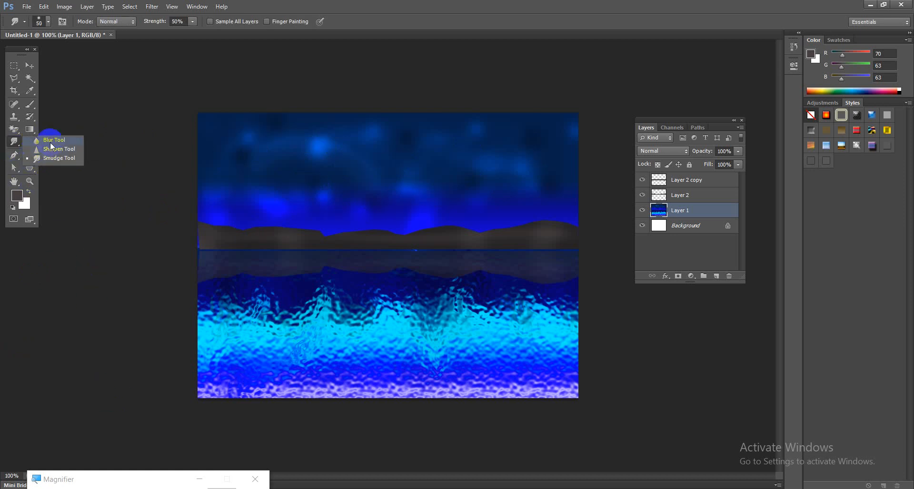
left_click(51, 158)
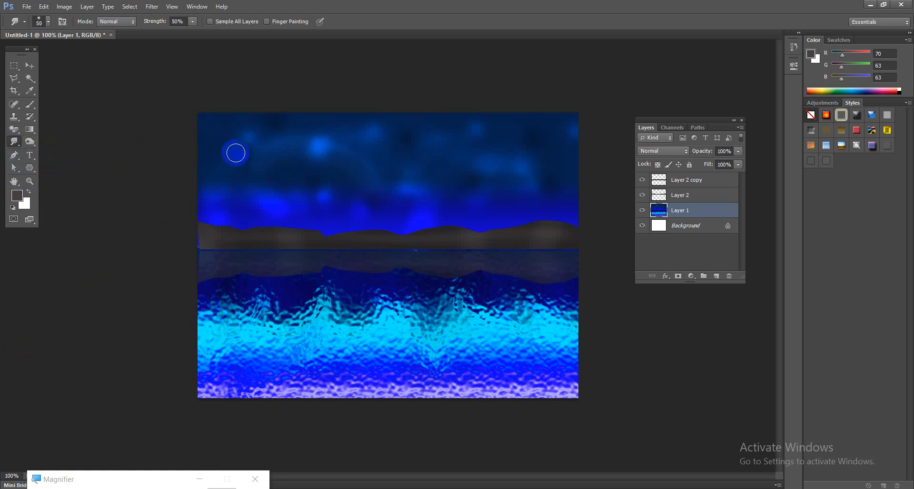
left_click_drag(333, 145, 298, 189)
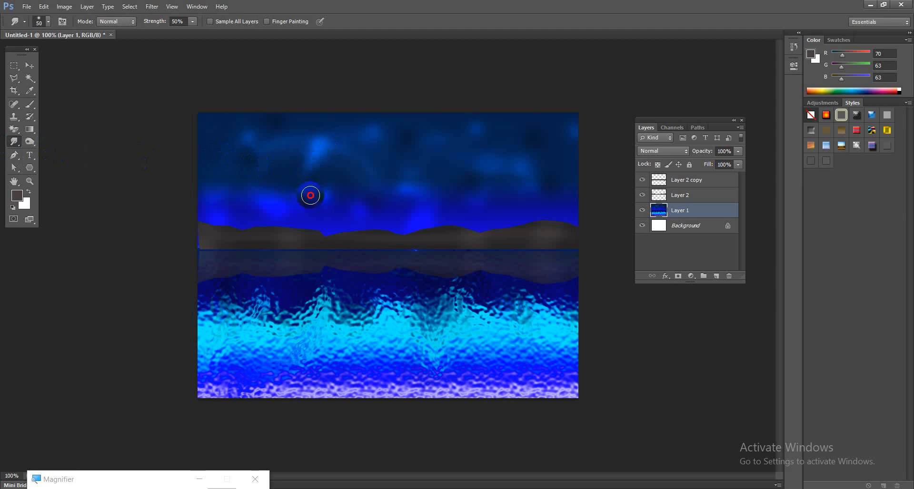
mouse_move(379, 186)
left_mouse_down()
mouse_move(404, 203)
mouse_move(423, 177)
mouse_move(470, 159)
mouse_move(523, 156)
left_mouse_up()
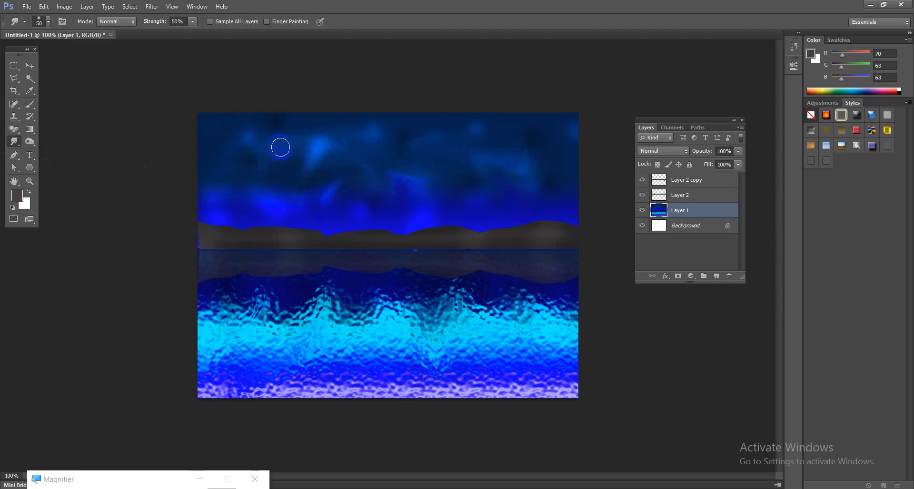
left_click_drag(274, 204, 215, 166)
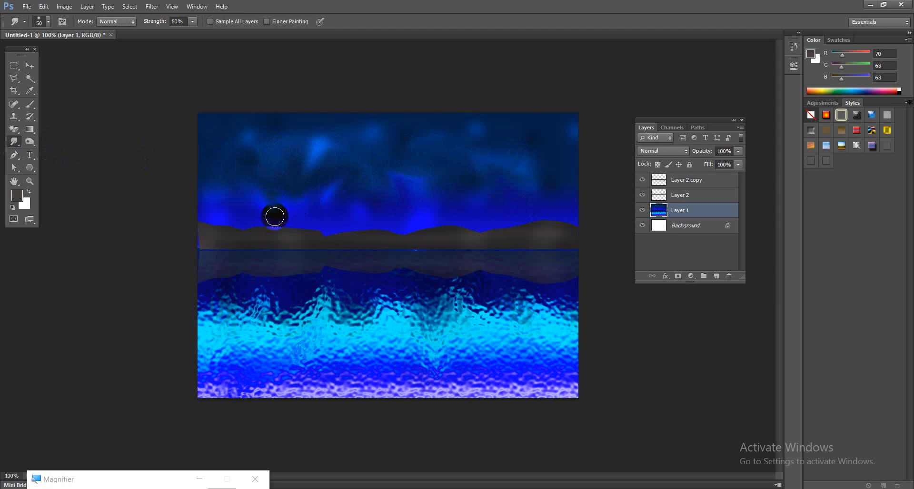
mouse_move(275, 217)
left_mouse_down()
mouse_move(200, 152)
mouse_move(289, 181)
mouse_move(304, 196)
mouse_move(261, 127)
mouse_move(308, 148)
mouse_move(346, 180)
mouse_move(519, 143)
mouse_move(532, 150)
mouse_move(465, 139)
left_mouse_up()
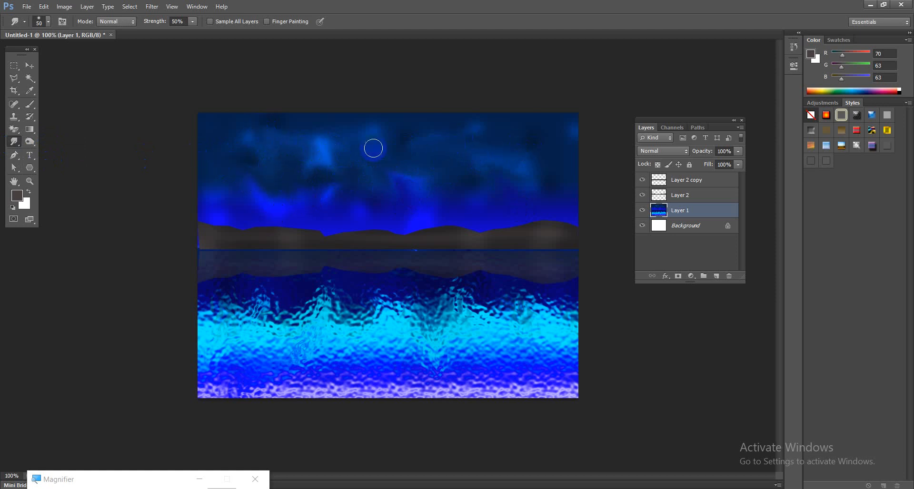
left_click_drag(373, 149, 399, 156)
left_click_drag(265, 204, 219, 176)
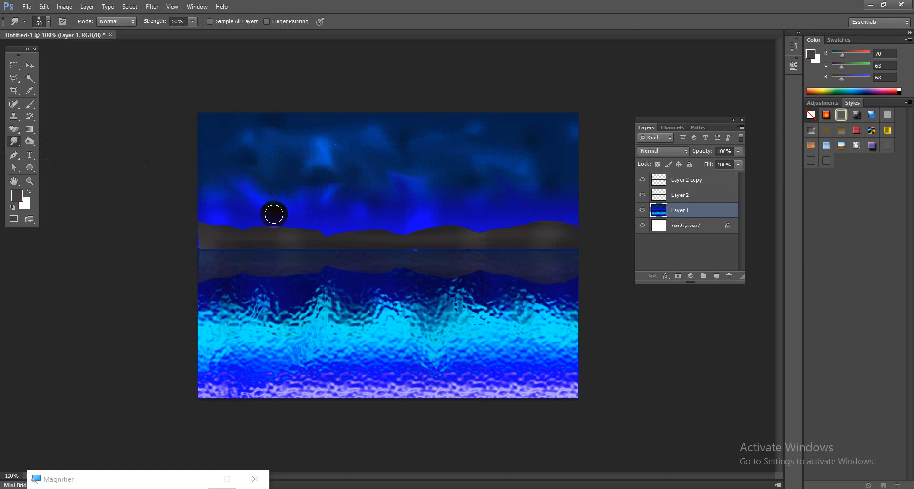
mouse_move(292, 224)
left_mouse_down()
mouse_move(255, 192)
mouse_move(200, 171)
left_mouse_up()
left_click_drag(228, 202, 214, 216)
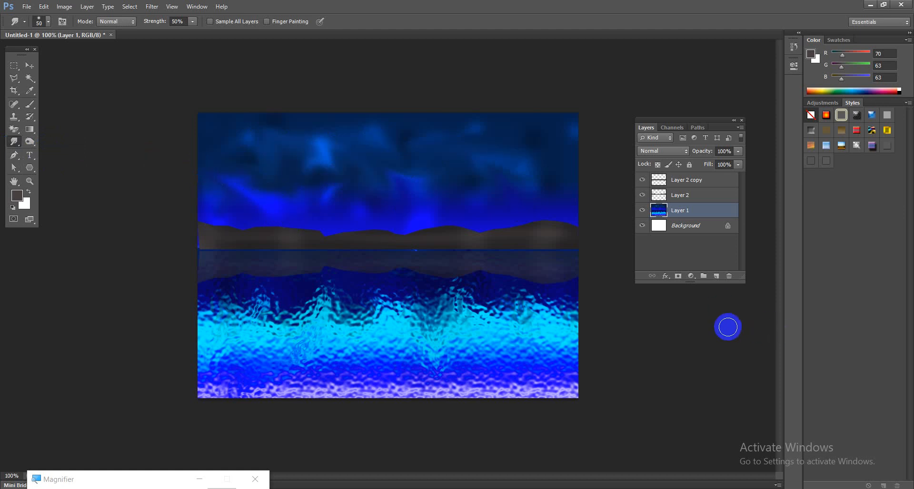
Step: Add a new layer above Layer 2 copy and set the foreground colour to bright green, R 24, G 244, B 71
left_click(708, 184)
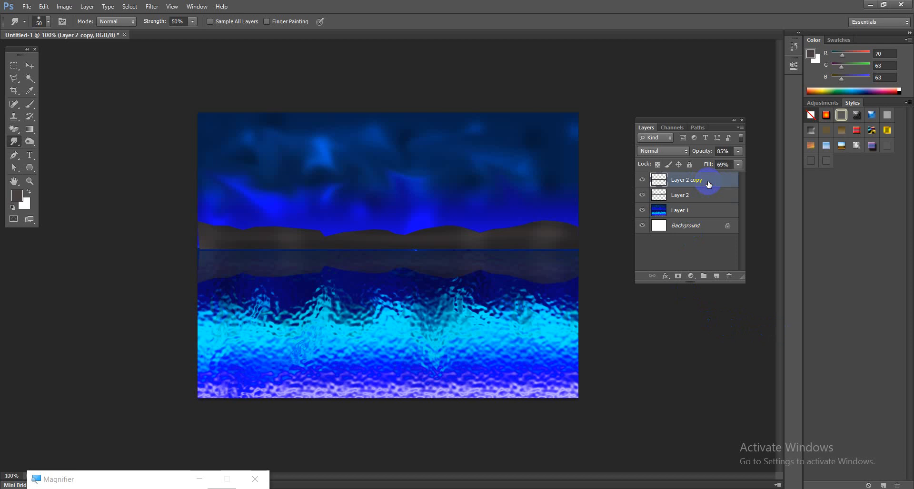
left_click(715, 277)
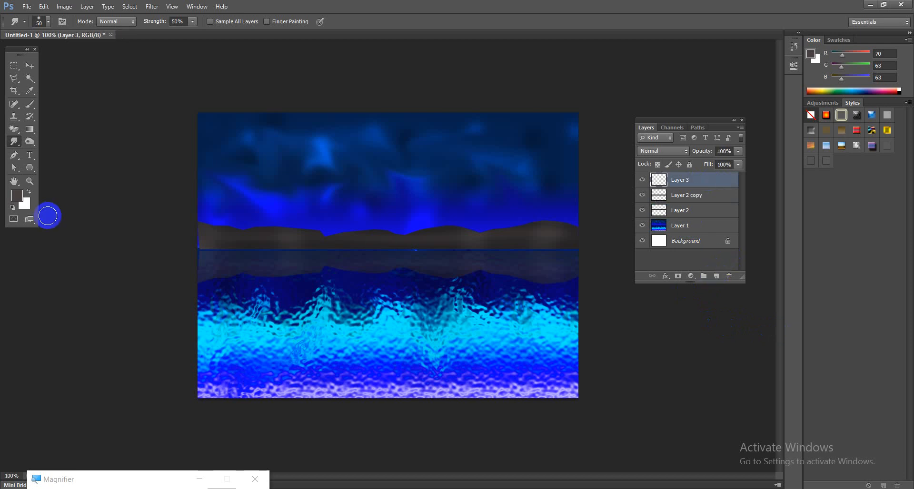
left_click(17, 196)
left_click(460, 212)
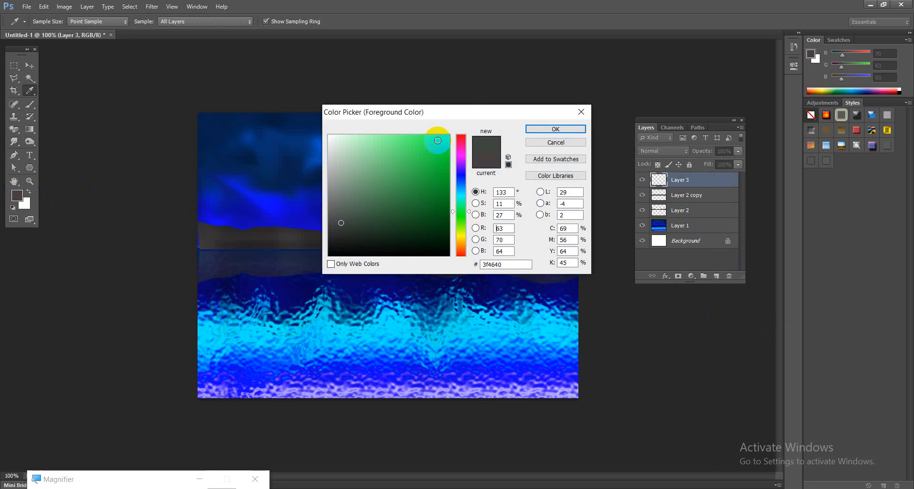
left_click(437, 140)
left_click(536, 129)
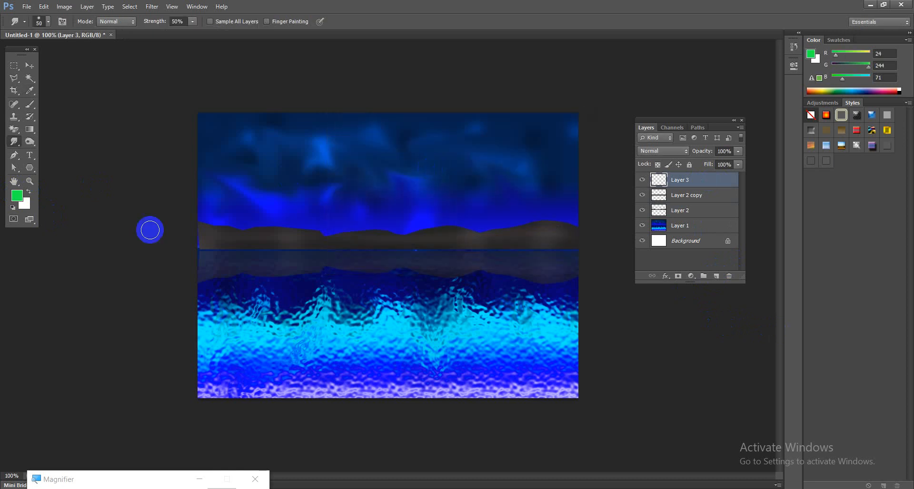
Step: Set the background colour to a dark green with a hue of 117°
left_click(30, 207)
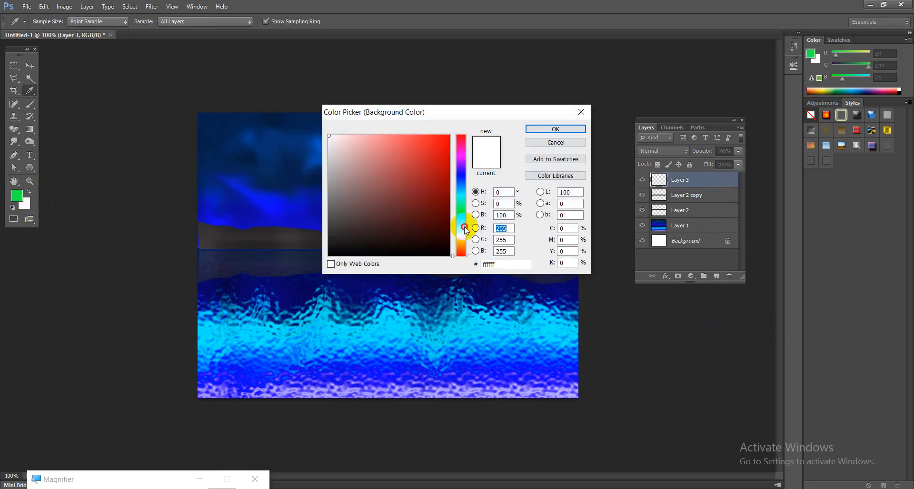
left_click(460, 226)
left_click(441, 197)
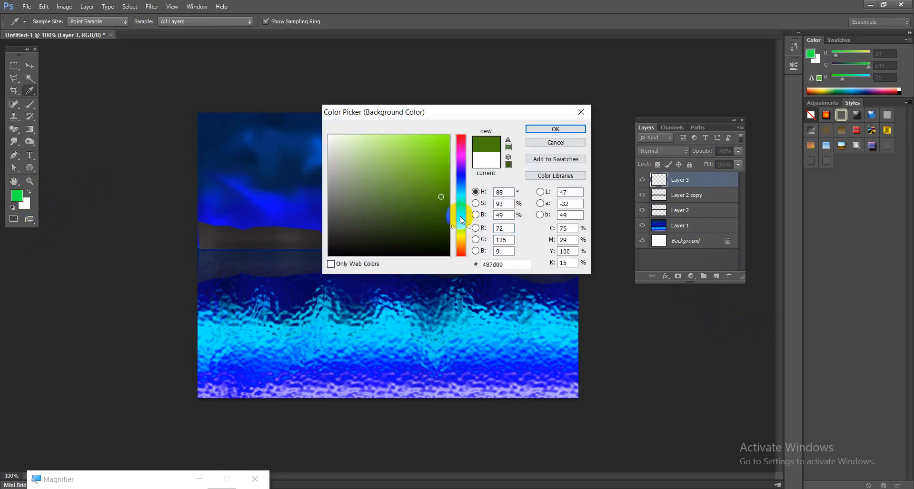
left_click(463, 217)
left_click(443, 215)
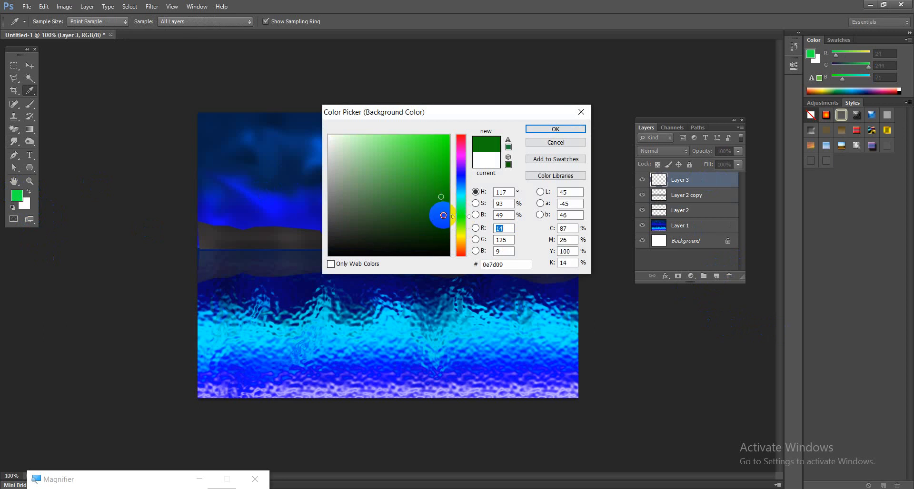
left_click(555, 127)
Step: Switch from the Smudge Tool to the Brush Tool
key("r")
left_click(28, 118)
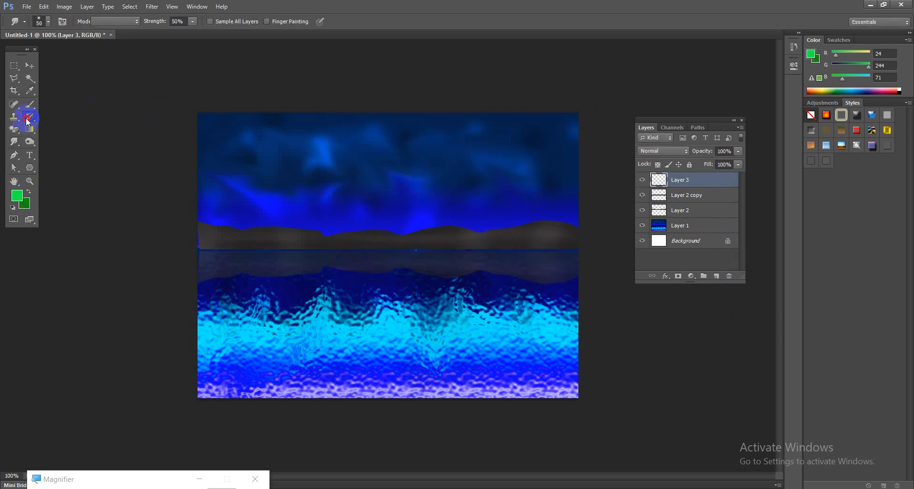
left_click(30, 104)
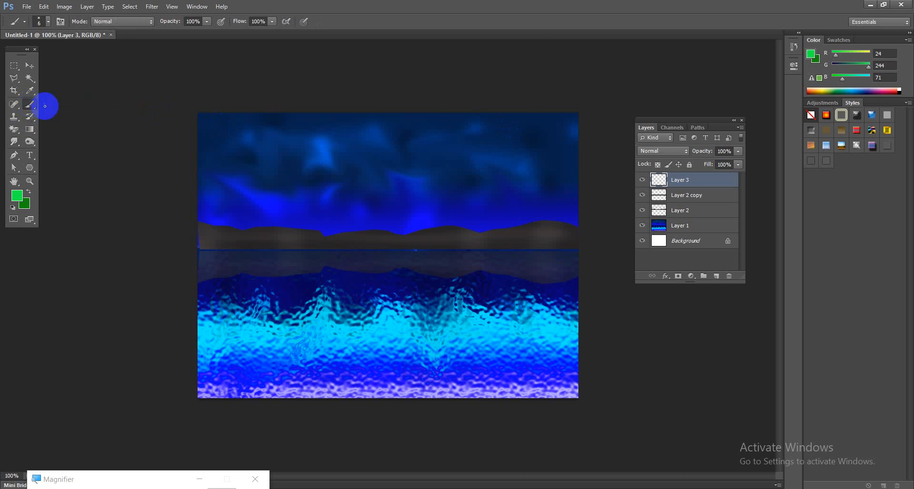
left_click(31, 110)
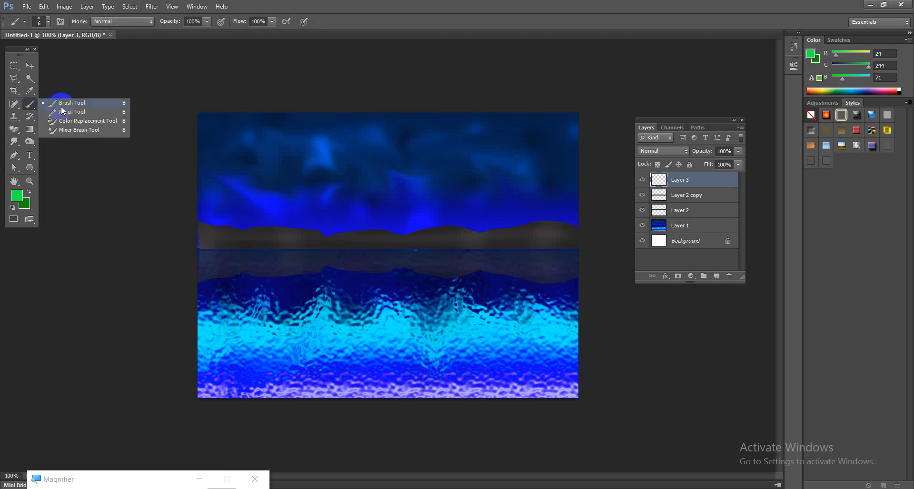
left_click(61, 104)
left_click(29, 104)
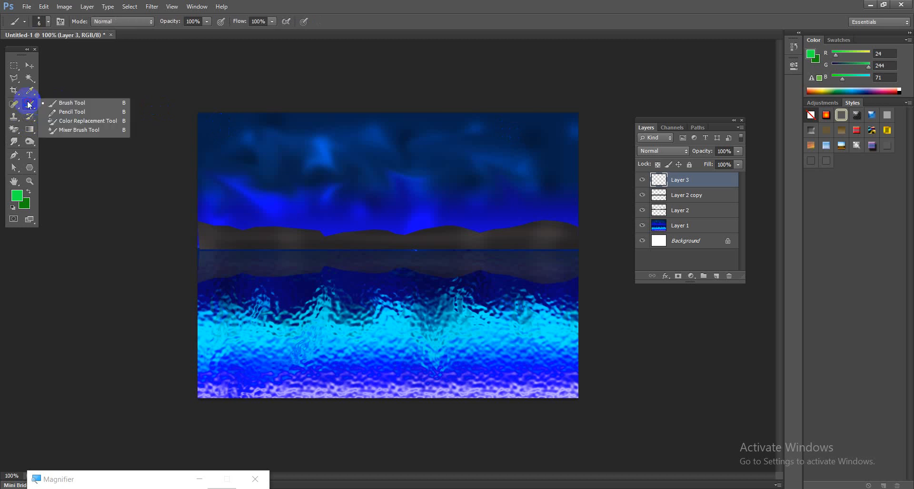
left_click(62, 104)
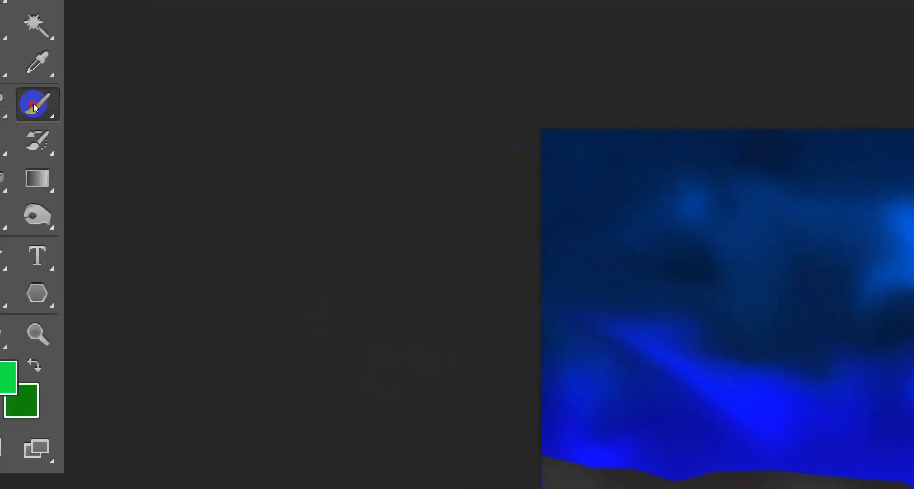
left_click(34, 107)
left_click(73, 106)
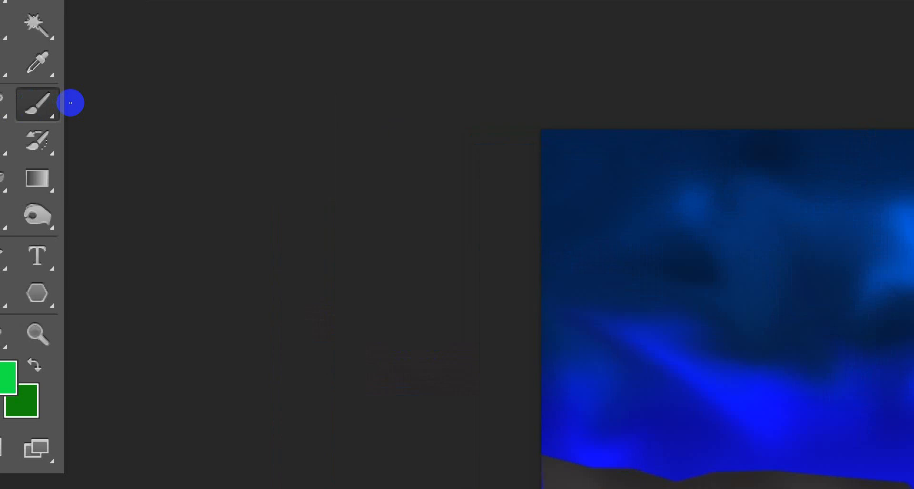
key("super+minus")
key("super+minus")
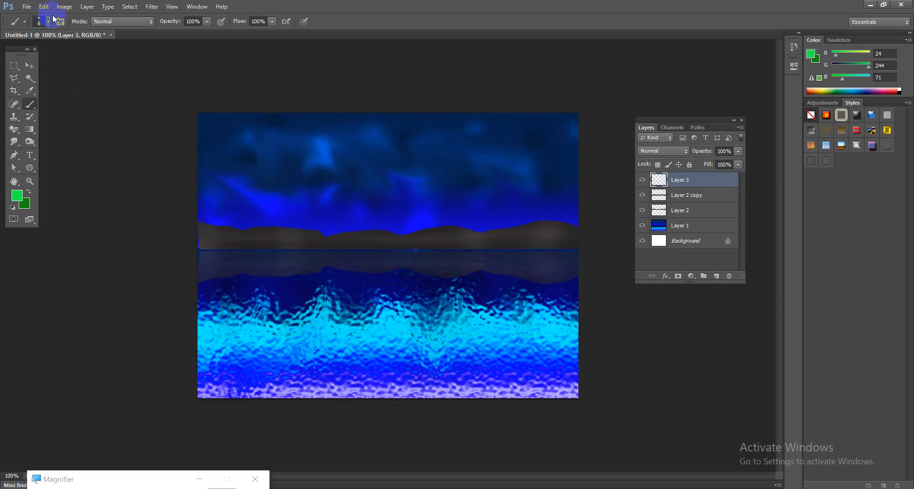
Step: Pick the 134 px grass brush tip, enlarge it to 175 px and paint a row of grass along the canvas's lower edge on Layer 3
left_click(49, 21)
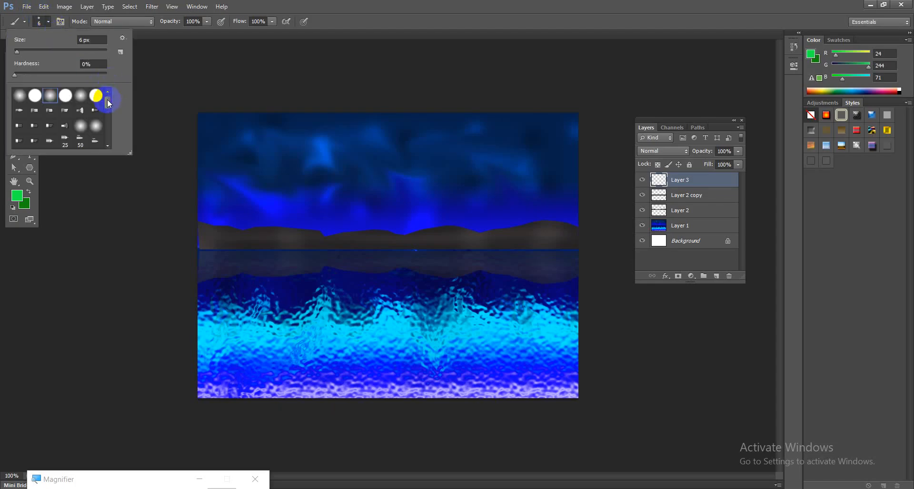
left_click_drag(108, 99, 108, 126)
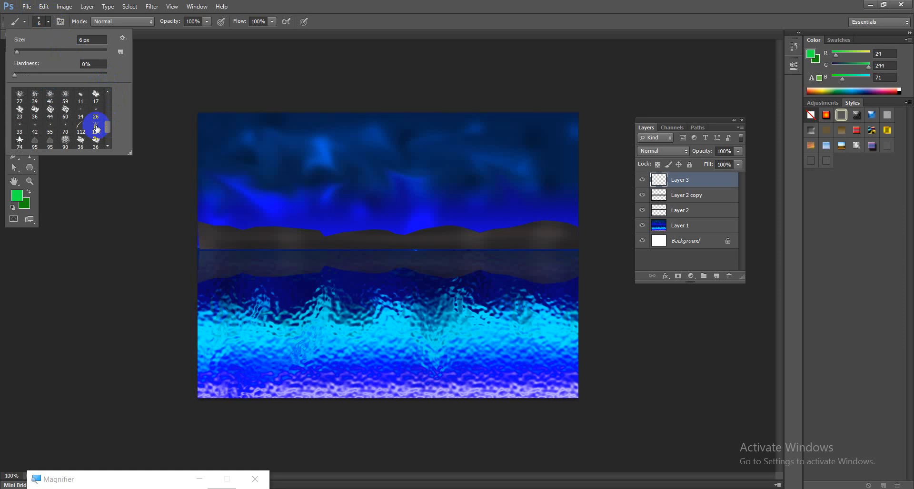
left_click(173, 98)
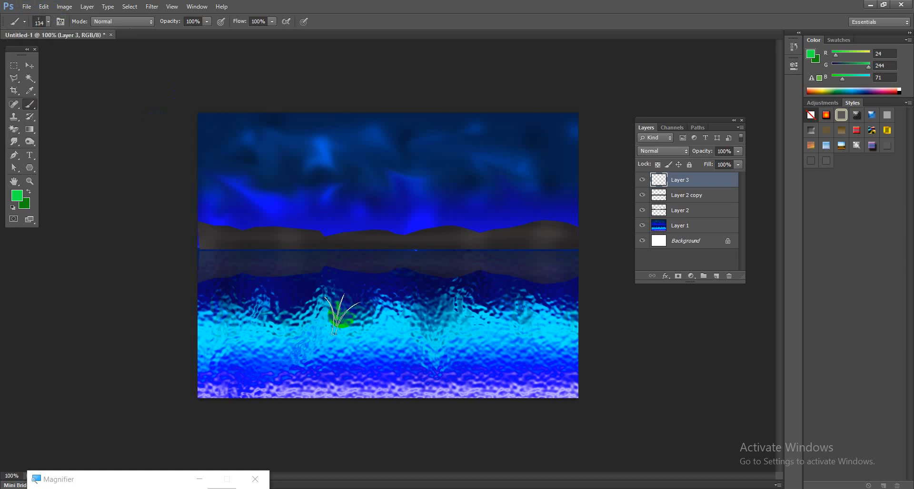
left_click(344, 340)
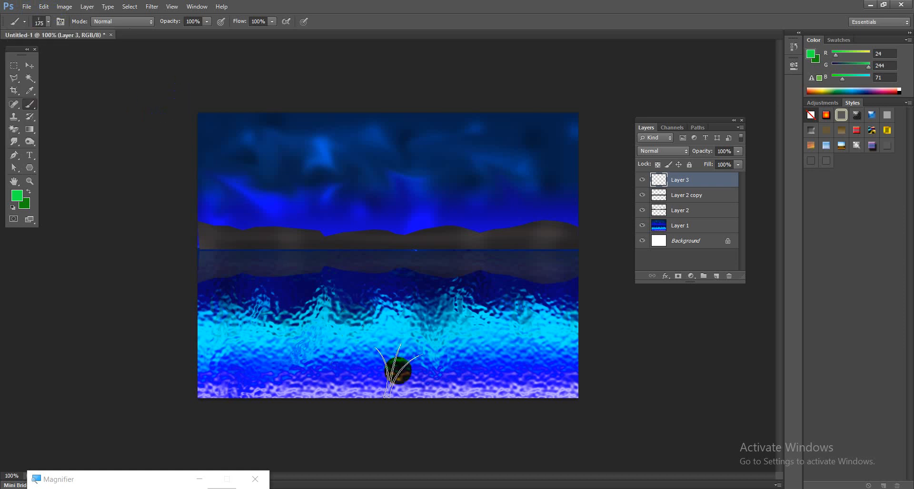
mouse_move(581, 363)
left_mouse_down()
mouse_move(349, 384)
mouse_move(252, 381)
mouse_move(193, 368)
mouse_move(457, 372)
mouse_move(597, 360)
mouse_move(538, 343)
mouse_move(257, 374)
mouse_move(192, 370)
mouse_move(403, 390)
mouse_move(569, 358)
mouse_move(588, 343)
mouse_move(178, 379)
left_mouse_up()
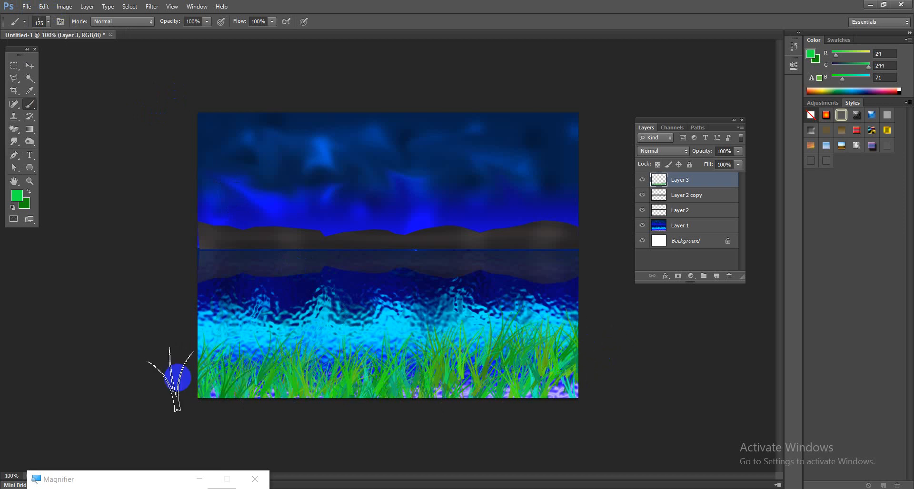
Step: Enlarge the grass brush to 300 px and paint a taller pass of blades over the existing grass on Layer 3
key("bracketright")
key("bracketright")
key("bracketright")
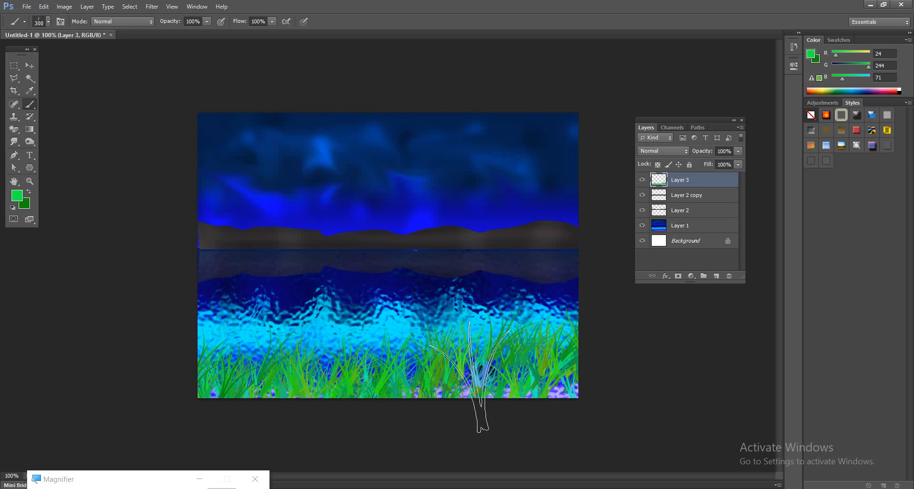
mouse_move(614, 355)
left_mouse_down()
mouse_move(546, 369)
mouse_move(378, 376)
mouse_move(274, 340)
left_mouse_up()
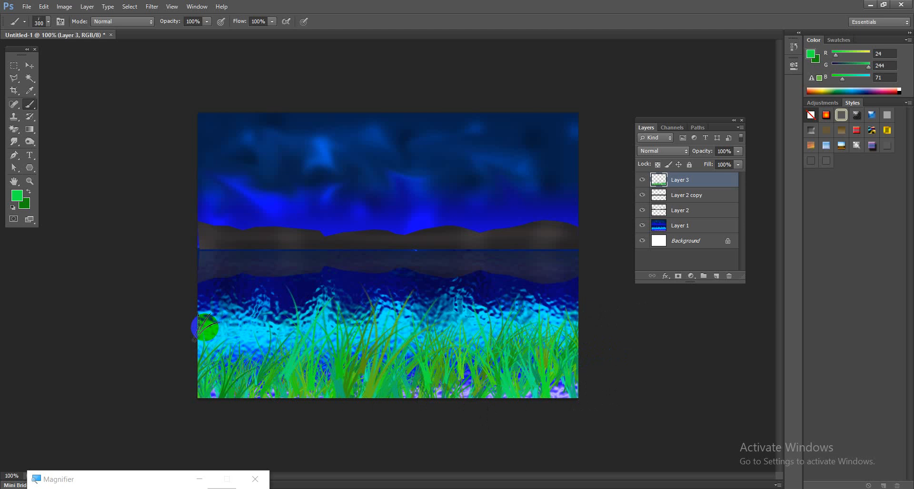
Step: Try an oversized grass pass across the canvas with the brush at 500 px, and undo it
mouse_move(202, 327)
left_mouse_down()
mouse_move(326, 361)
mouse_move(317, 378)
mouse_move(204, 376)
left_mouse_up()
left_click_drag(535, 358, 611, 356)
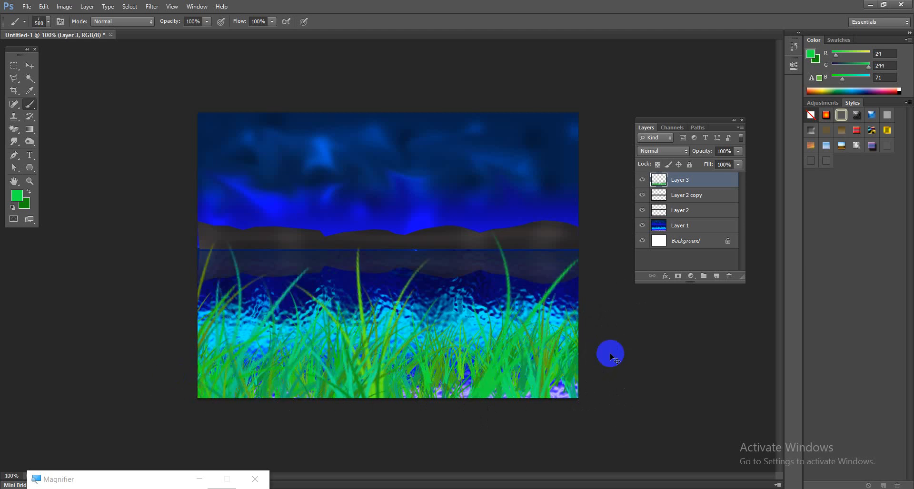
key("ctrl+z")
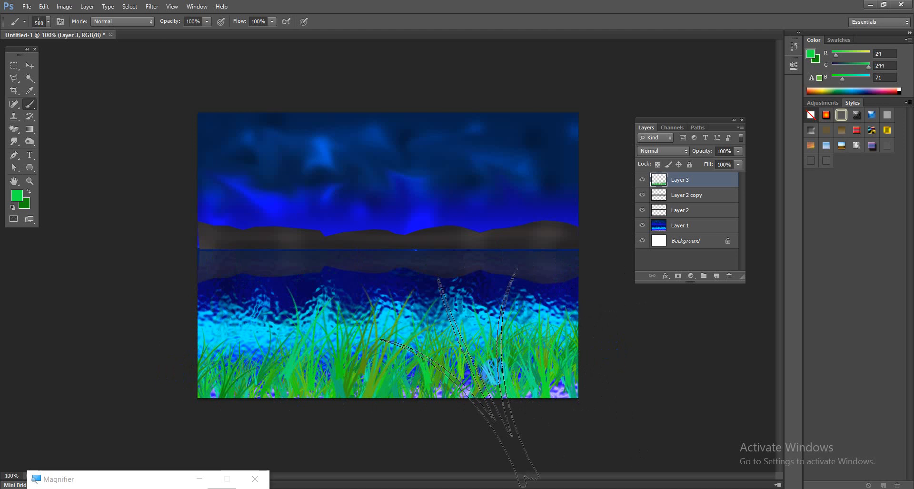
Step: Reduce the grass brush to 300 px and paint a denser layer of blades across the foreground, rising at both sides
key("bracketleft")
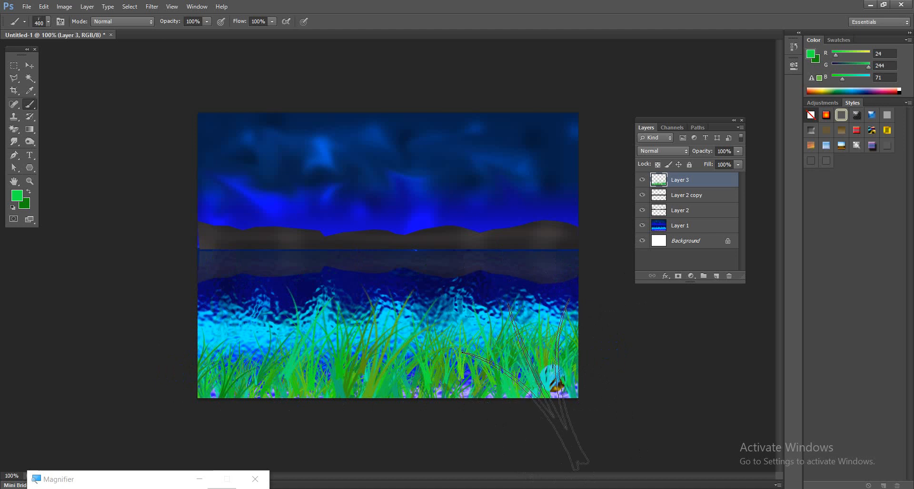
key("bracketleft")
mouse_move(578, 388)
left_mouse_down()
mouse_move(566, 361)
mouse_move(474, 372)
mouse_move(246, 364)
mouse_move(199, 327)
mouse_move(310, 343)
mouse_move(313, 355)
mouse_move(204, 377)
left_mouse_up()
mouse_move(507, 365)
left_mouse_down()
mouse_move(578, 302)
mouse_move(602, 304)
mouse_move(600, 337)
mouse_move(568, 310)
mouse_move(522, 359)
mouse_move(462, 387)
left_mouse_up()
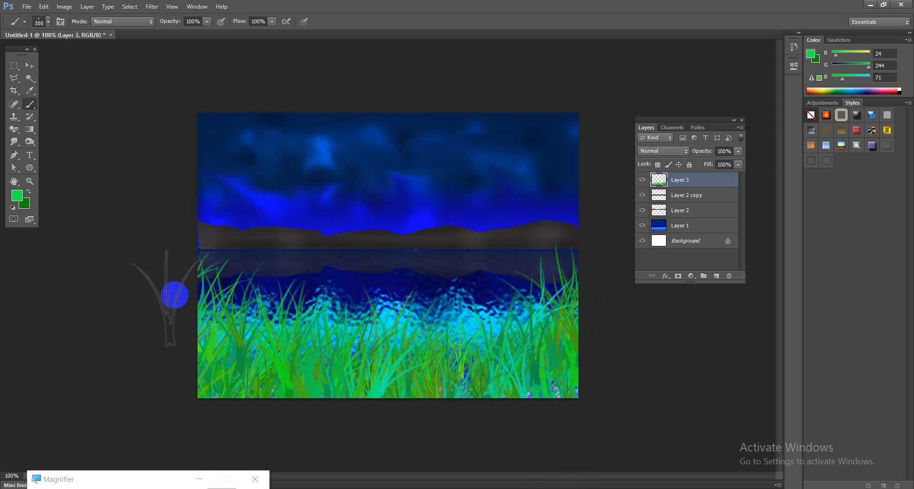
Step: Darken patches of the foreground grass on Layer 3 with the Burn tool at 65 px, Midtones range and 100% exposure
left_click(29, 141)
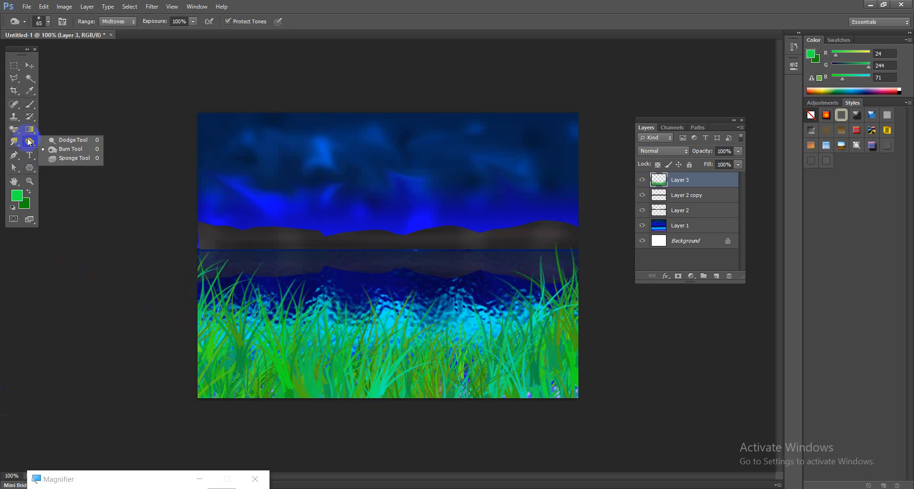
left_click(55, 151)
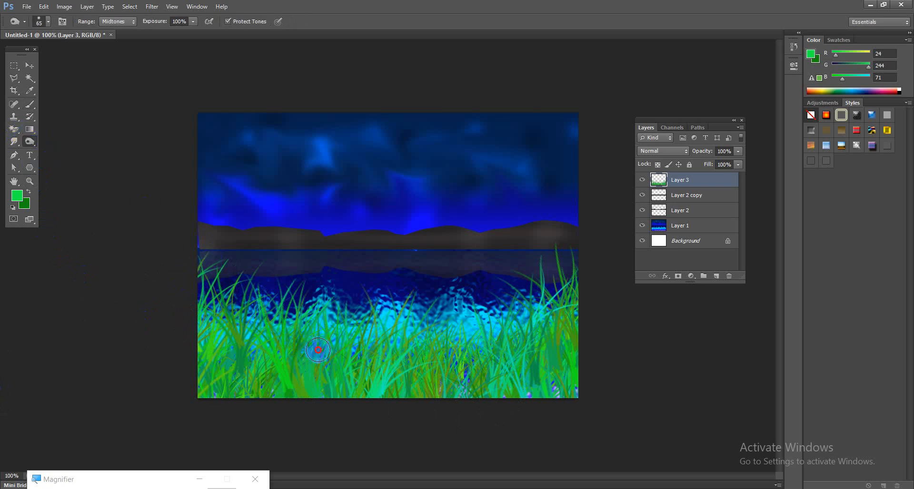
left_click_drag(535, 381, 546, 322)
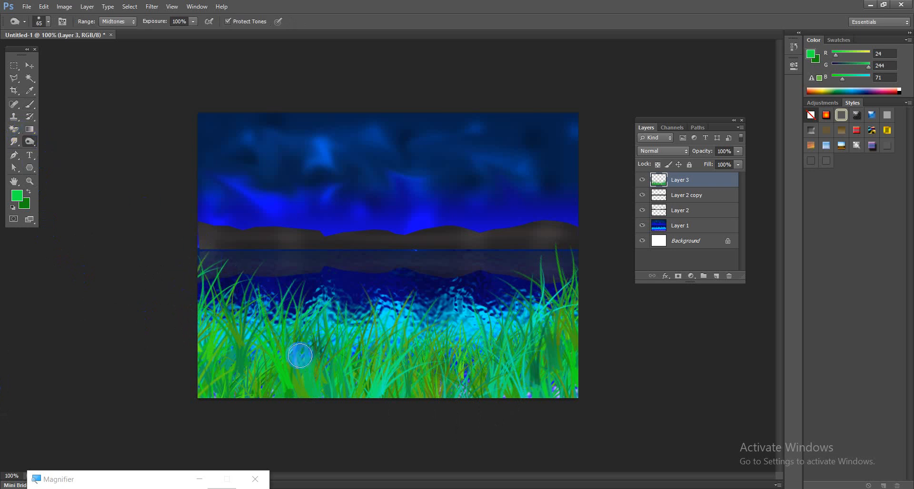
mouse_move(300, 356)
left_mouse_down()
mouse_move(251, 338)
mouse_move(246, 369)
mouse_move(277, 353)
mouse_move(303, 317)
left_mouse_up()
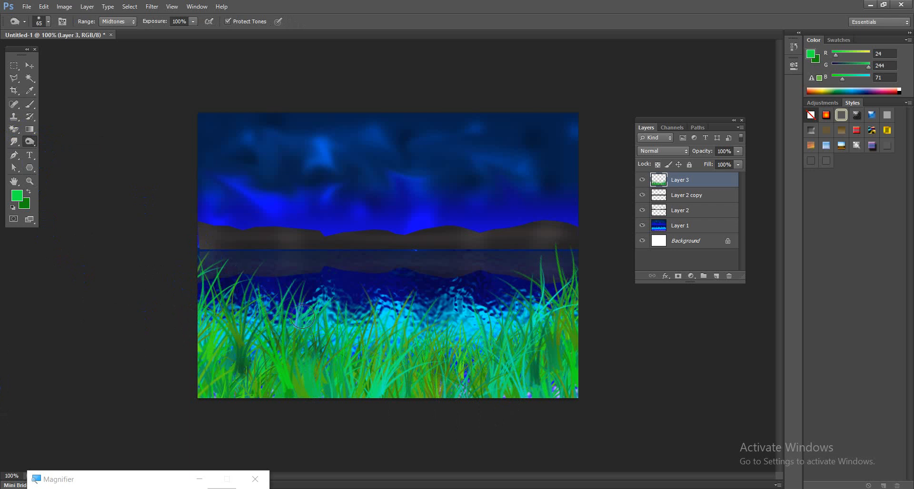
left_click_drag(403, 361, 406, 382)
left_click_drag(307, 357, 302, 398)
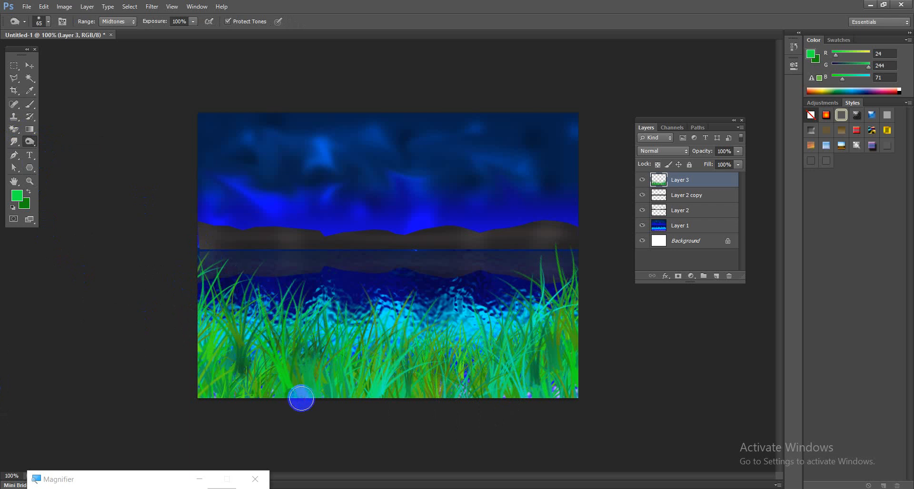
left_click_drag(214, 357, 212, 424)
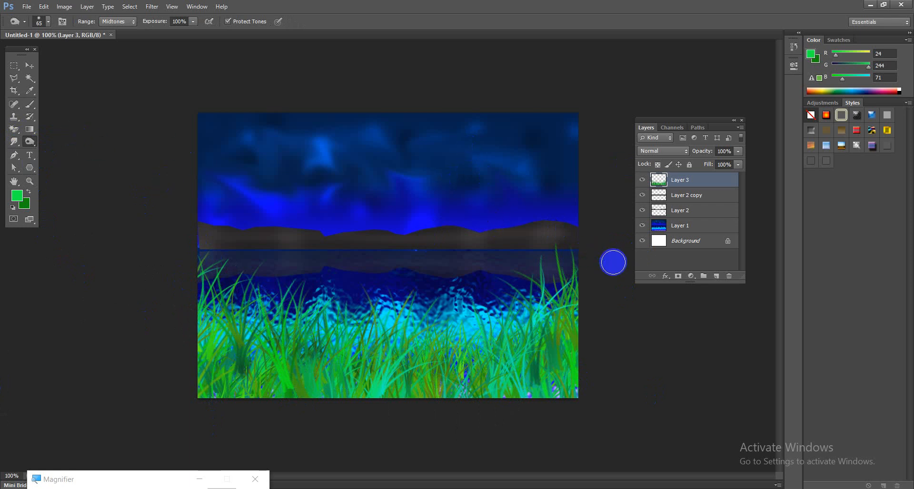
Step: Add a new layer above the grass and set the Custom Shape tool to the flying bird shape
left_click(715, 276)
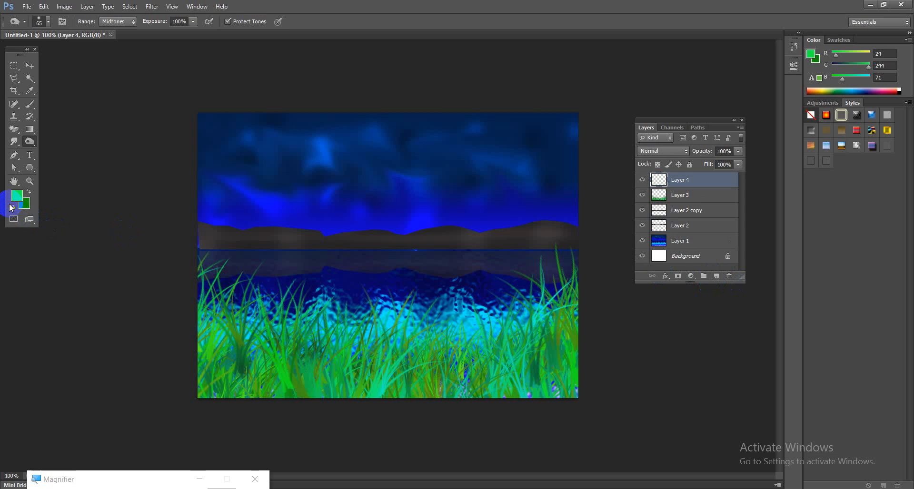
left_click(33, 169)
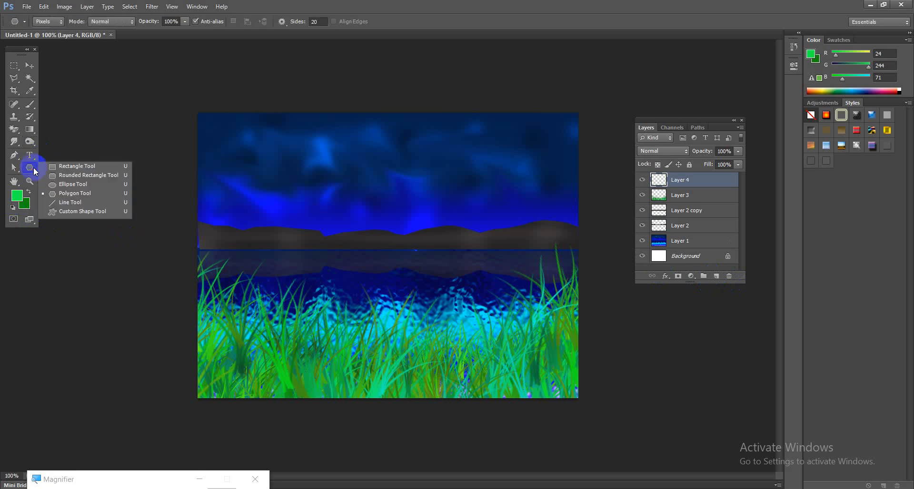
key("super+plus")
key("super+plus")
key("super+plus")
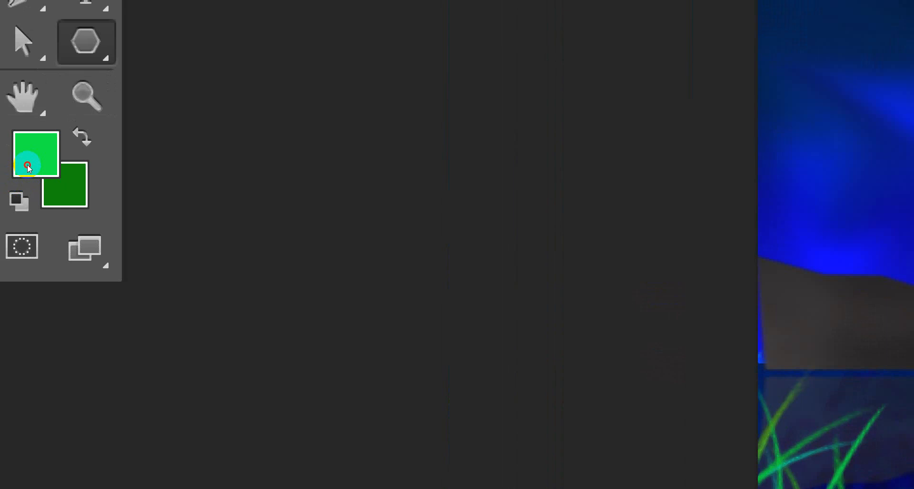
left_click(27, 165)
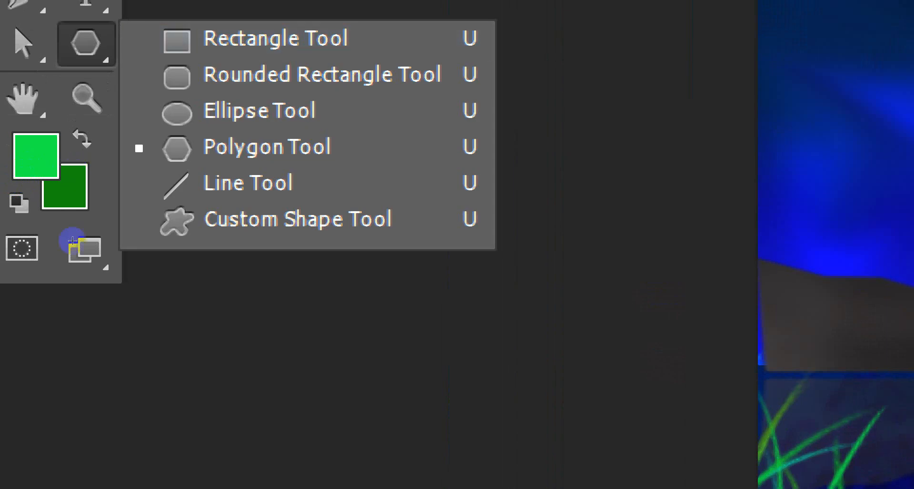
left_click(67, 209)
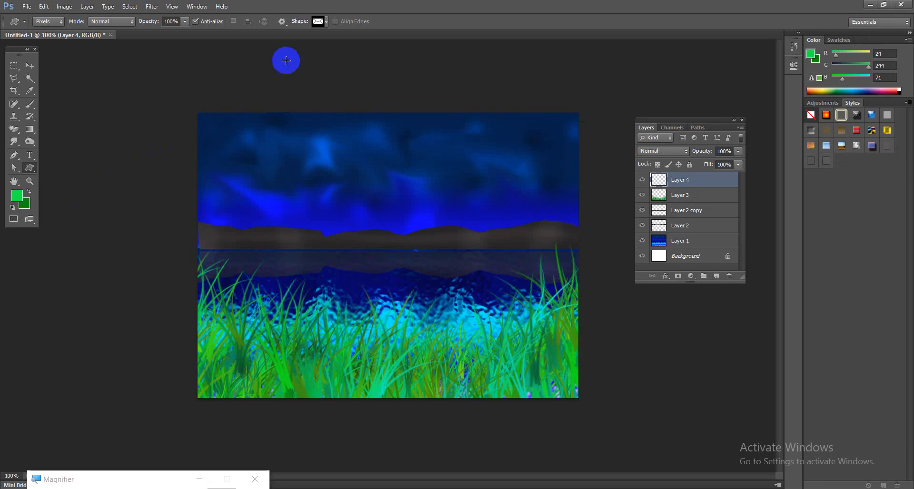
left_click(325, 22)
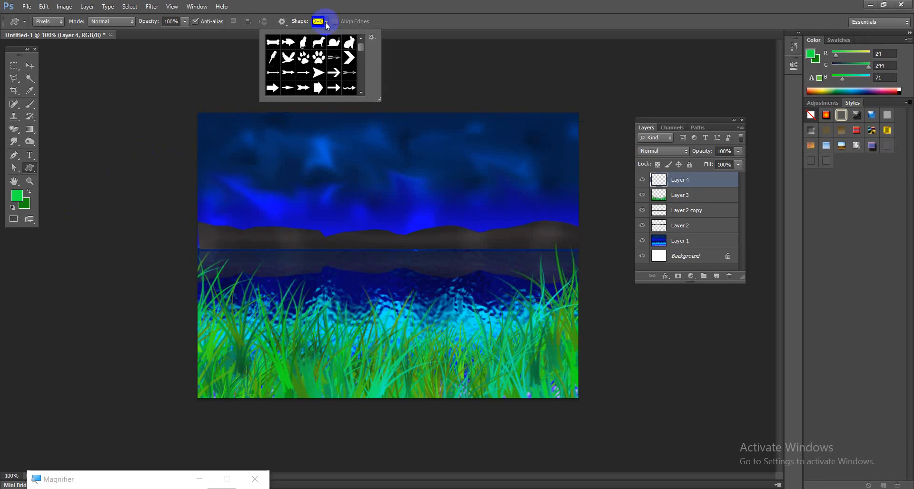
mouse_move(361, 47)
left_mouse_down()
mouse_move(361, 58)
mouse_move(360, 36)
left_mouse_up()
left_click(360, 39)
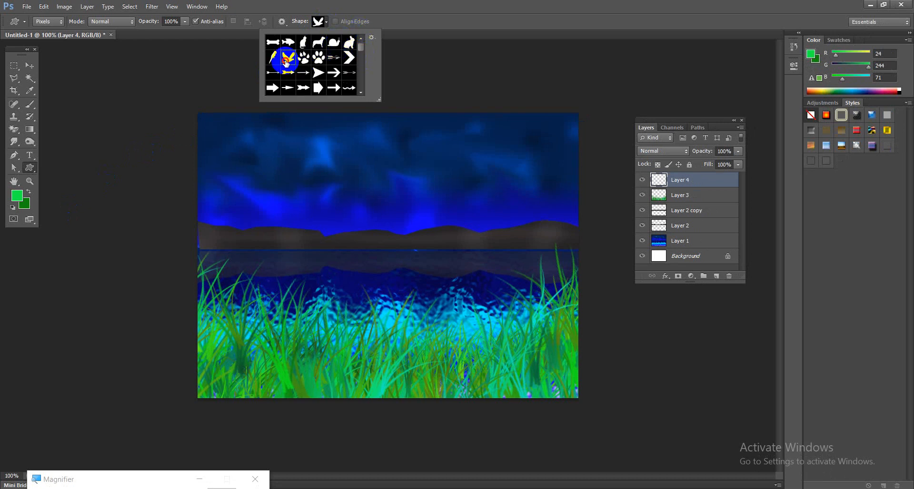
Step: Undo a green trial bird and draw three small birds in the left part of the sky using the default black foreground colour
left_click_drag(289, 150, 307, 165)
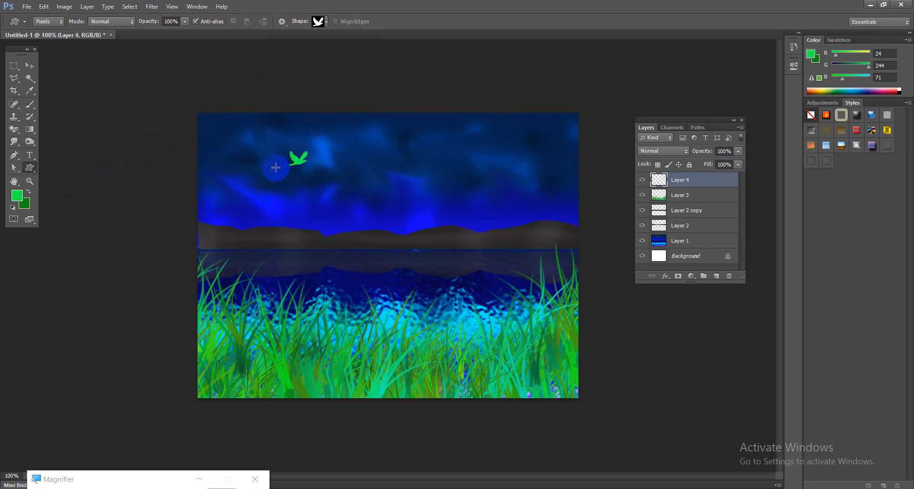
key("ctrl+z")
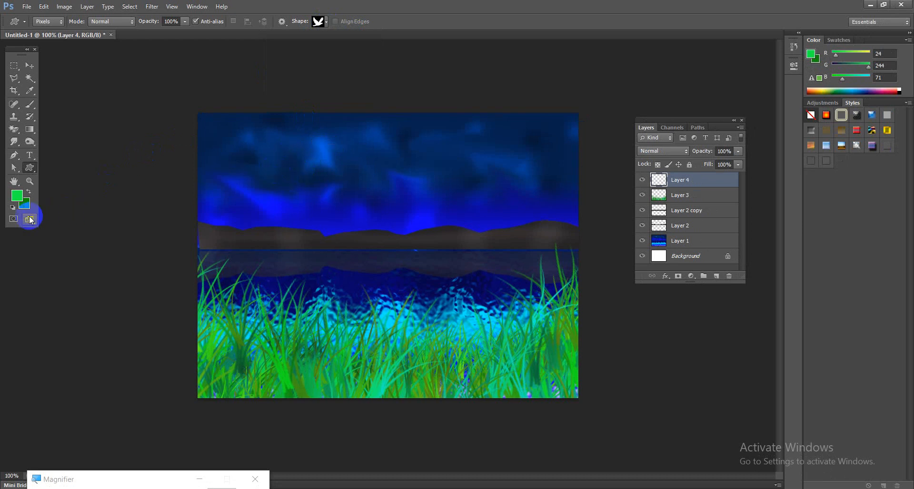
left_click(14, 207)
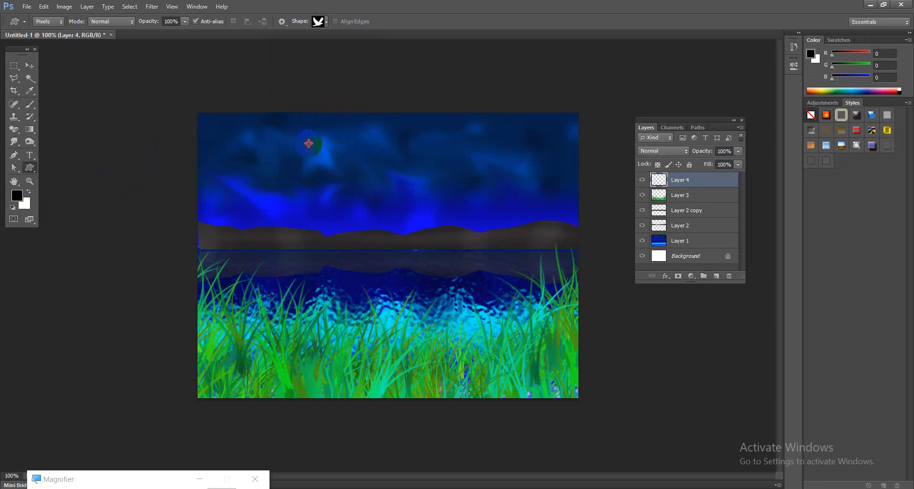
left_click_drag(309, 144, 293, 160)
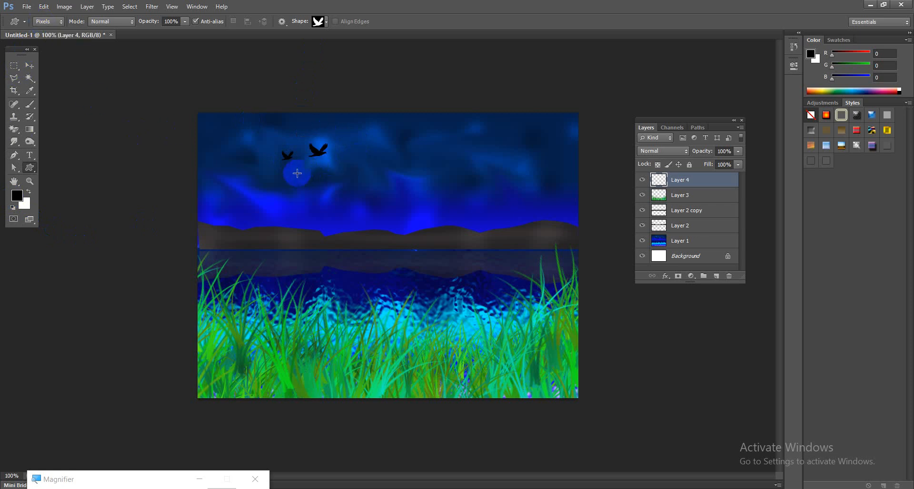
left_click_drag(291, 173, 302, 182)
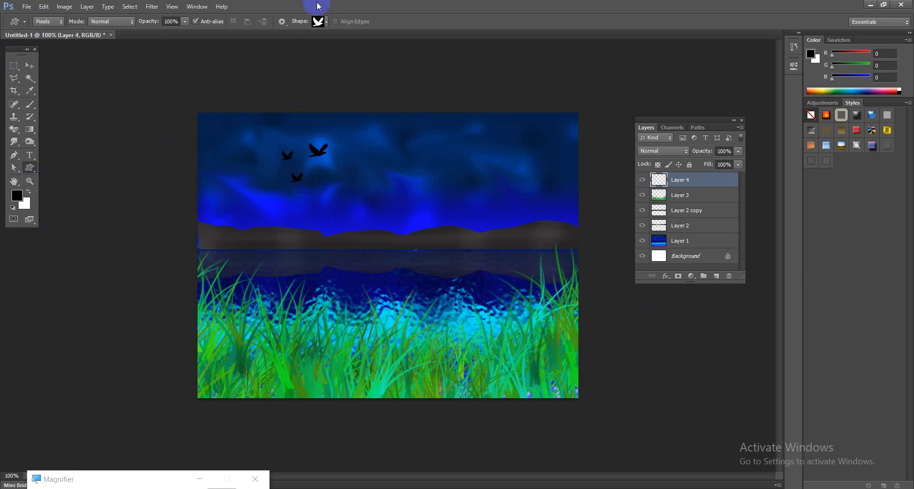
Step: Browse the custom shape library and choose the pine tree shape
left_click(326, 21)
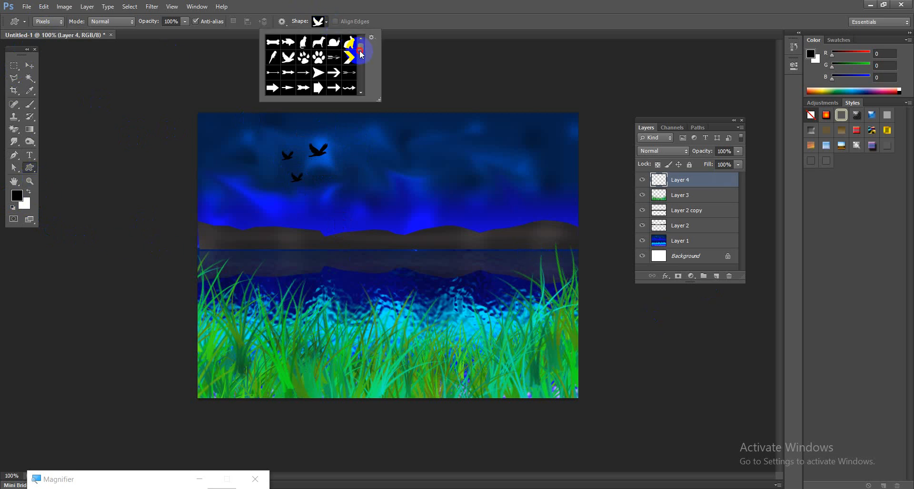
left_click_drag(360, 54, 358, 88)
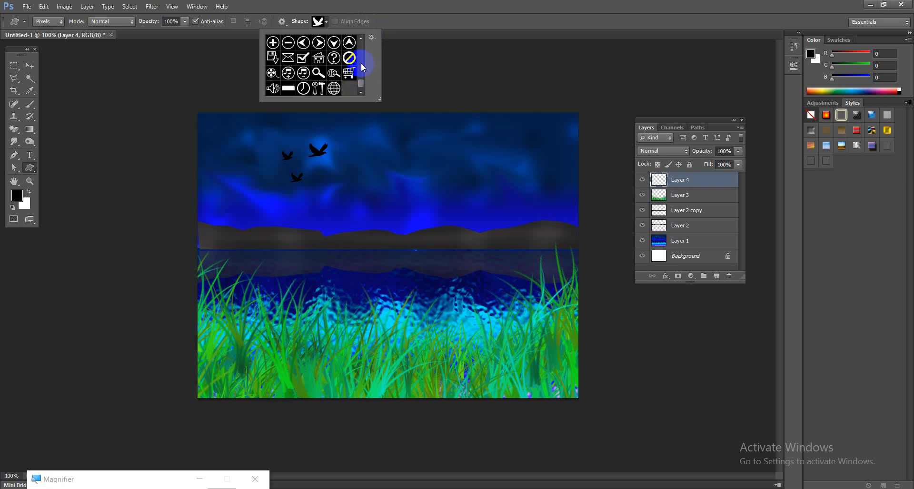
left_click(361, 38)
left_click(361, 39)
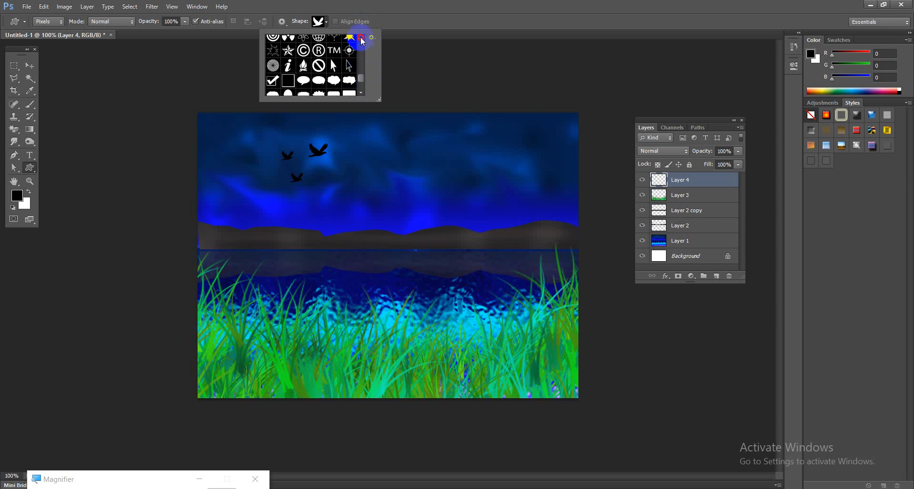
left_click(360, 39)
left_click(361, 39)
scroll(361, 40, "up", 10)
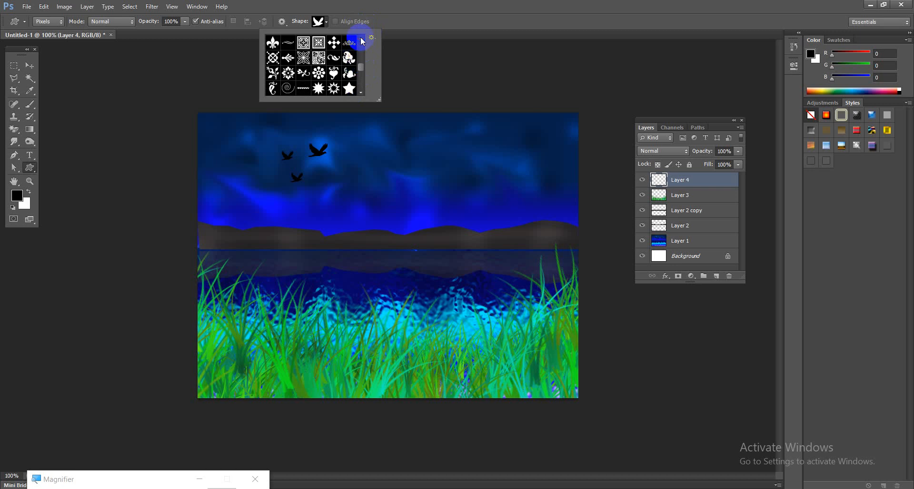
scroll(361, 40, "up", 10)
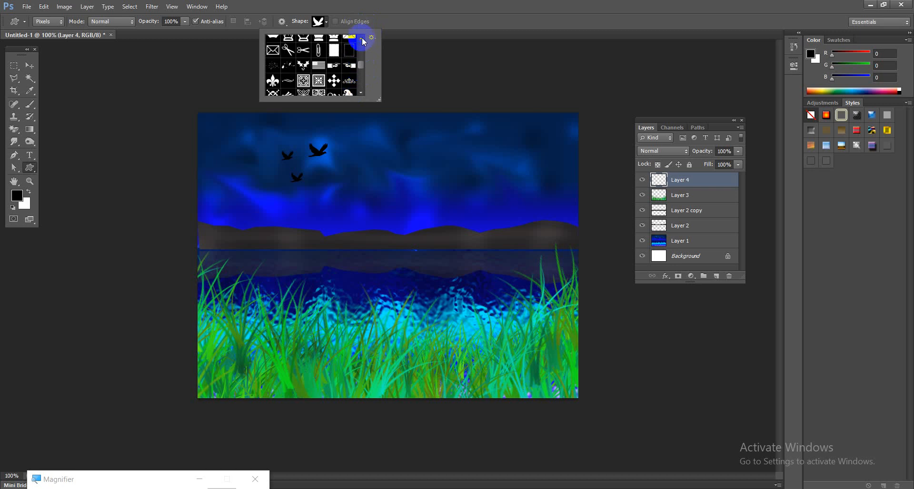
scroll(362, 40, "up", 10)
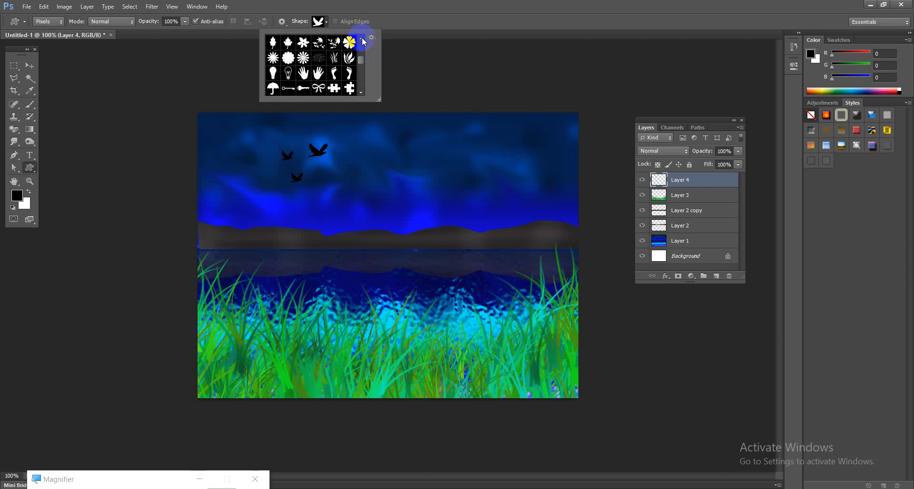
scroll(361, 41, "up", 8)
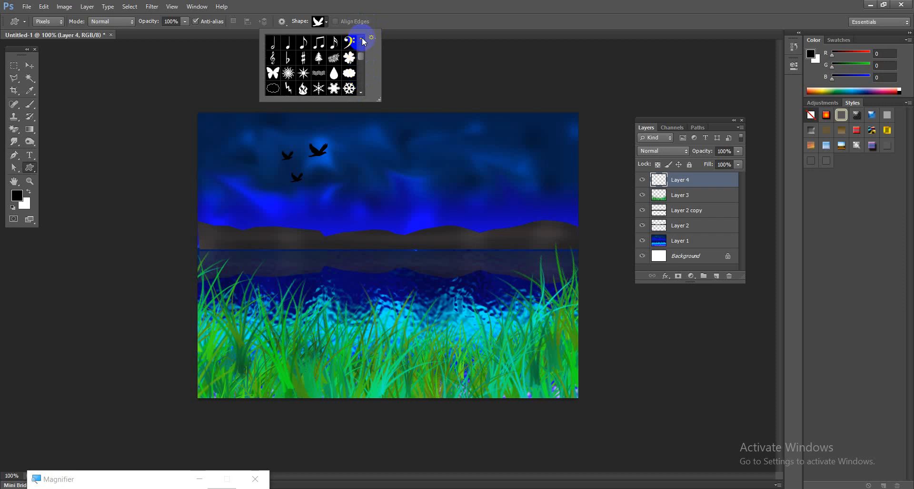
left_click(318, 65)
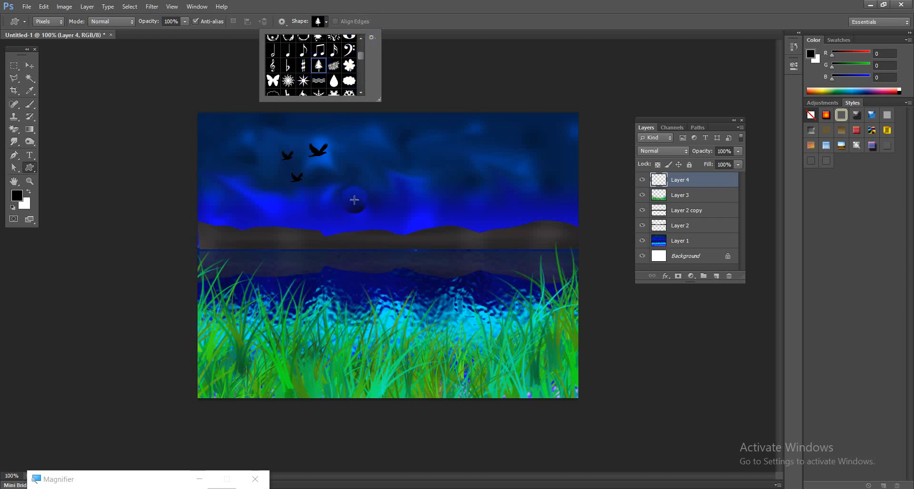
Step: Undo a first trial pine and draw a small black pine tree on the far left end of the mountain range
left_click(259, 236)
left_click_drag(257, 237, 268, 254)
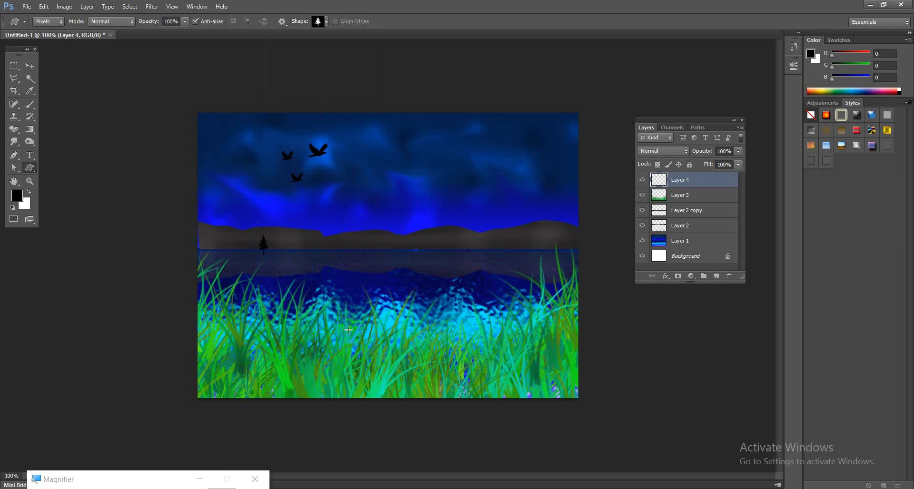
key("ctrl+z")
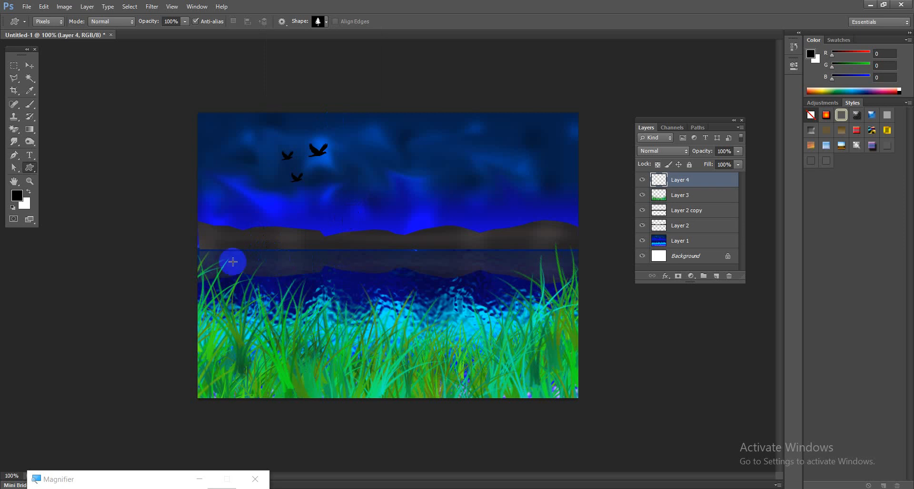
left_click_drag(212, 228, 221, 245)
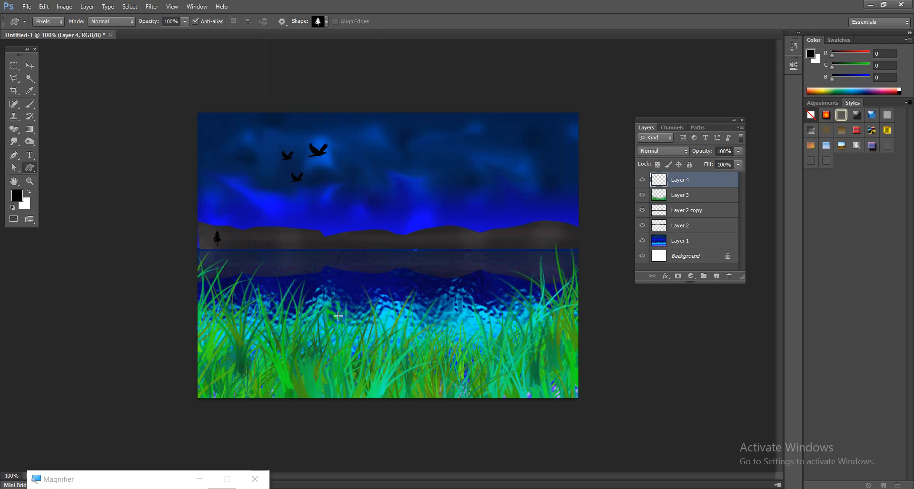
Step: On a new layer, make an elliptical selection with a 20 px feather in the upper sky and fill it with white as a glowing moon
left_click(719, 277)
left_click(15, 65)
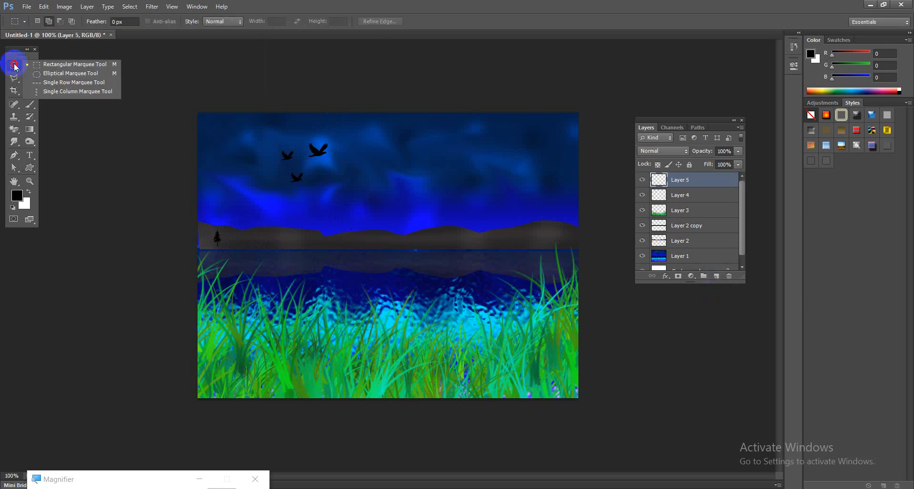
left_click(53, 74)
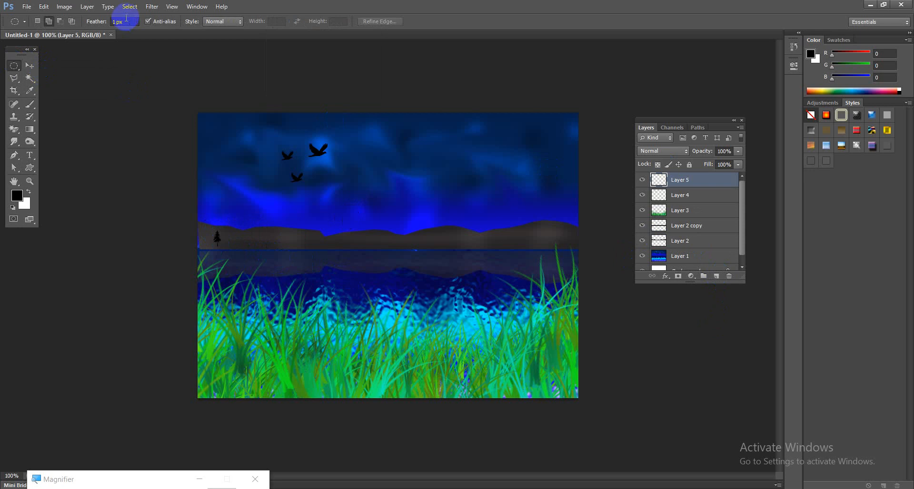
left_click(100, 22)
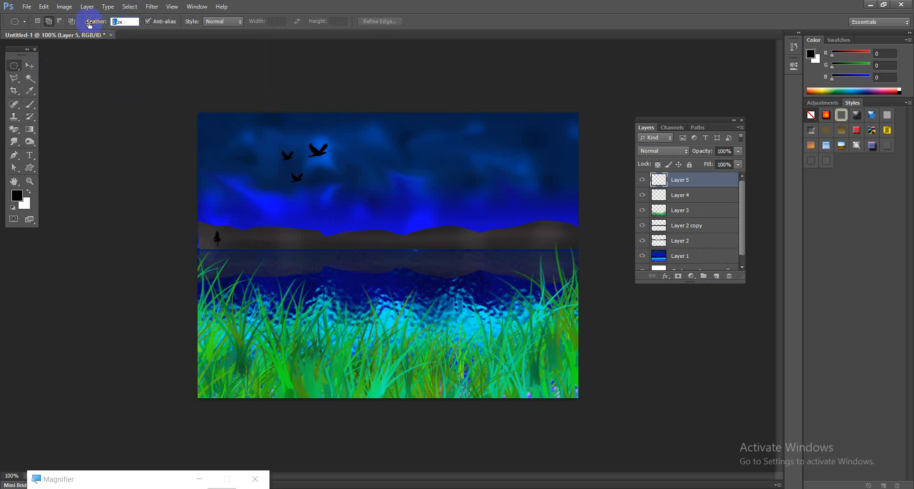
type("20")
left_click(168, 64)
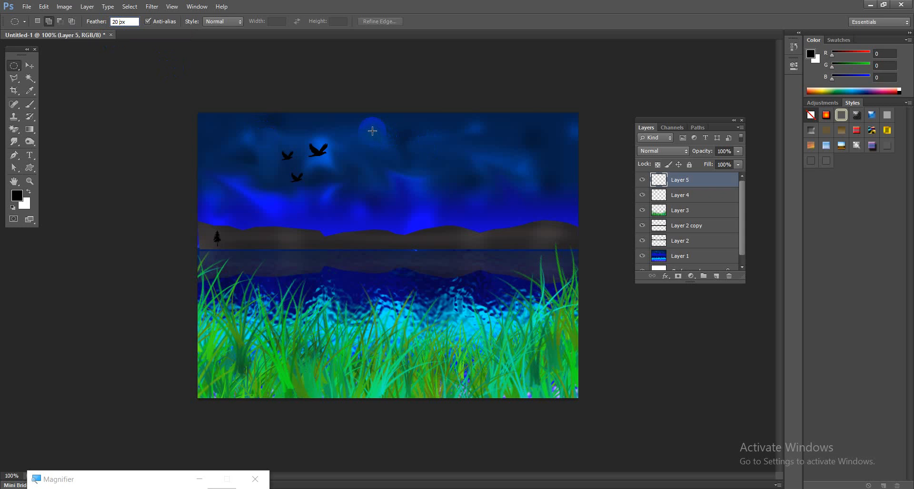
left_click_drag(369, 127, 441, 191)
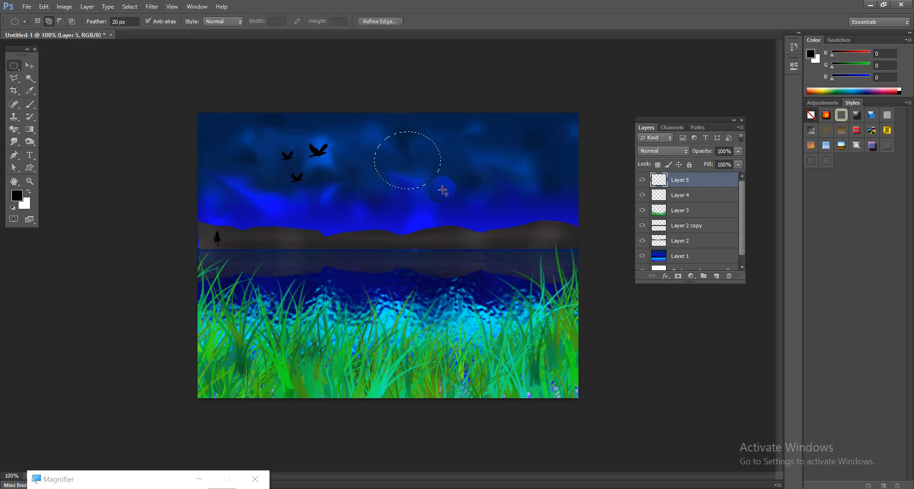
key("ctrl+BackSpace")
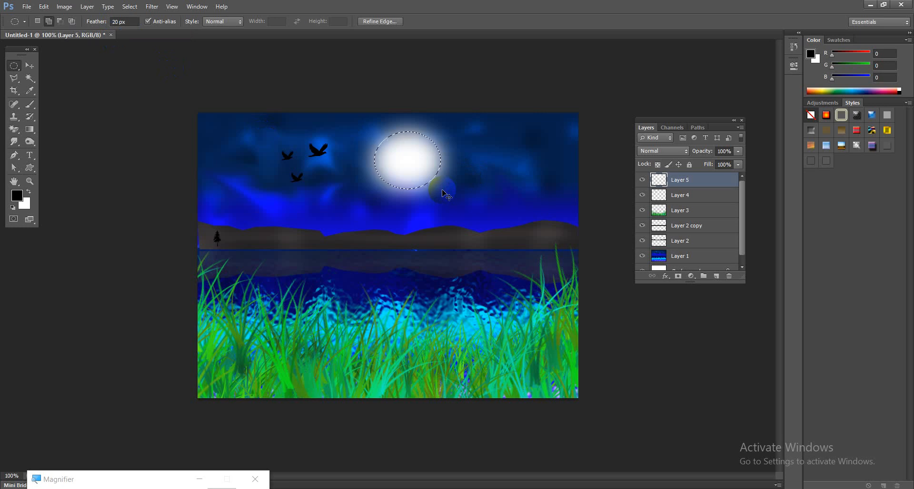
Step: Deselect the feathered ellipse around the moon and switch to the Move tool
key("ctrl+d")
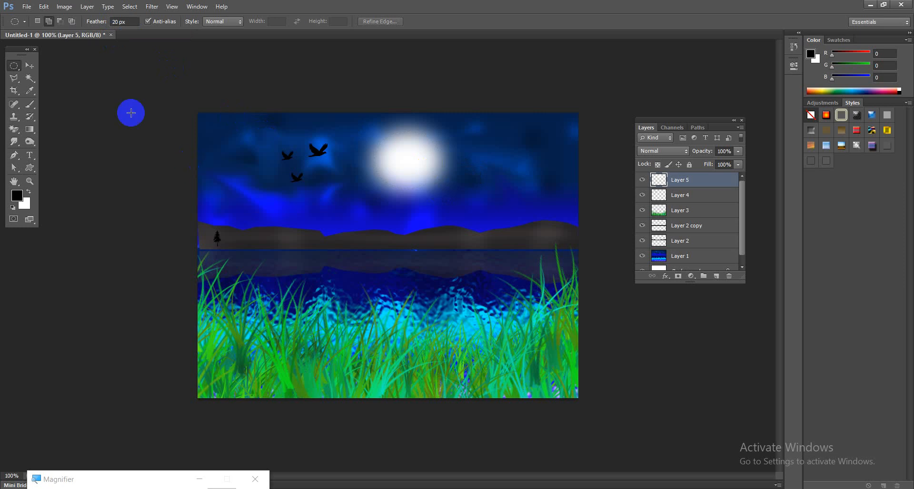
left_click(29, 70)
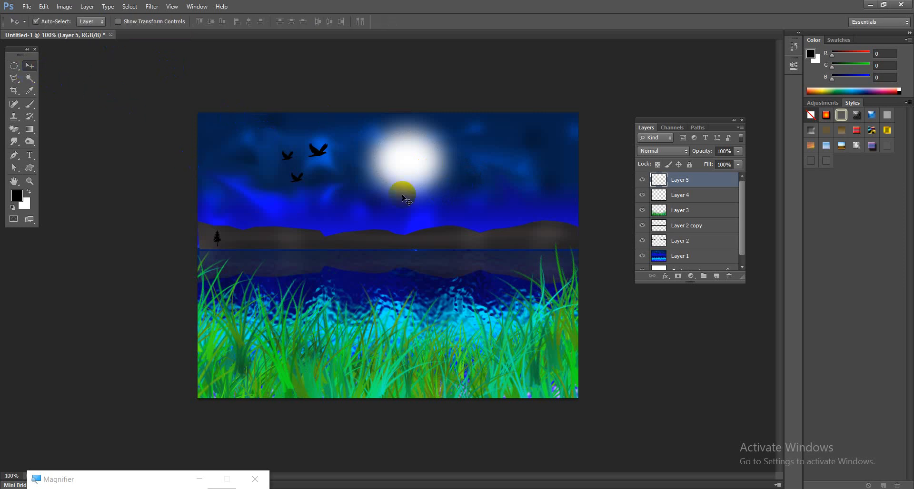
left_click(401, 272)
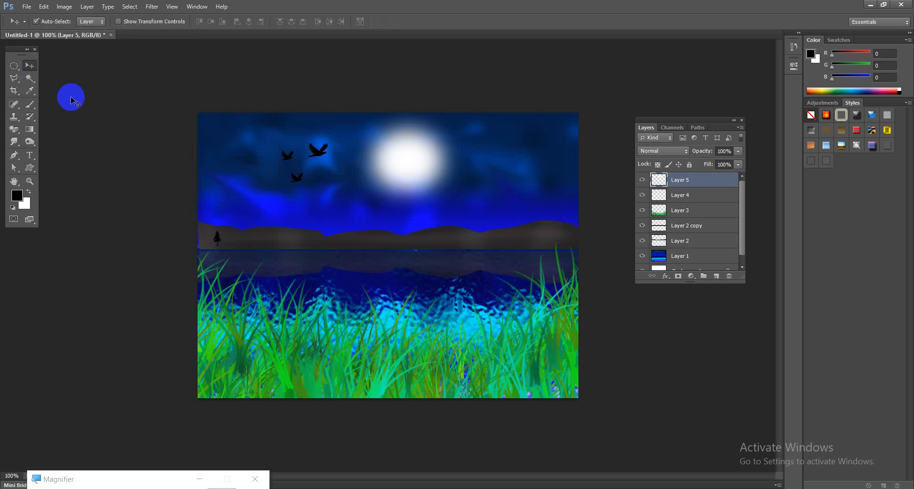
left_click(27, 7)
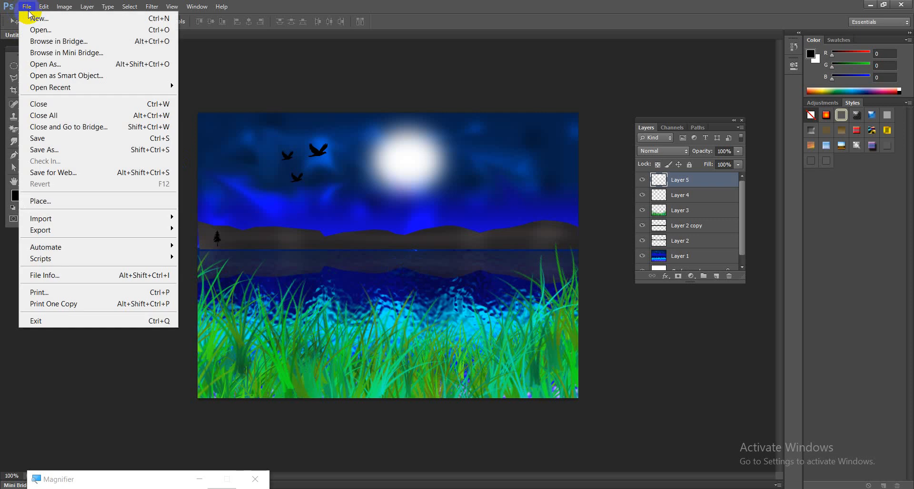
left_click(39, 31)
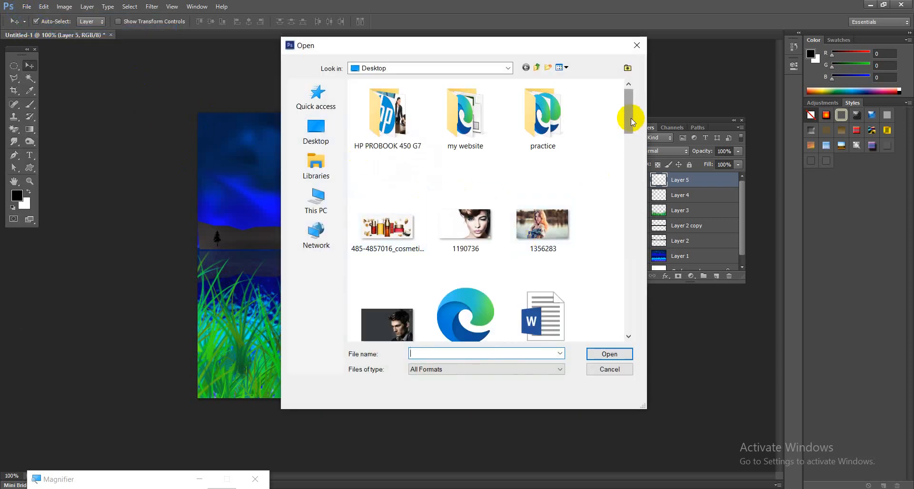
left_click_drag(629, 118, 624, 265)
left_click(546, 187)
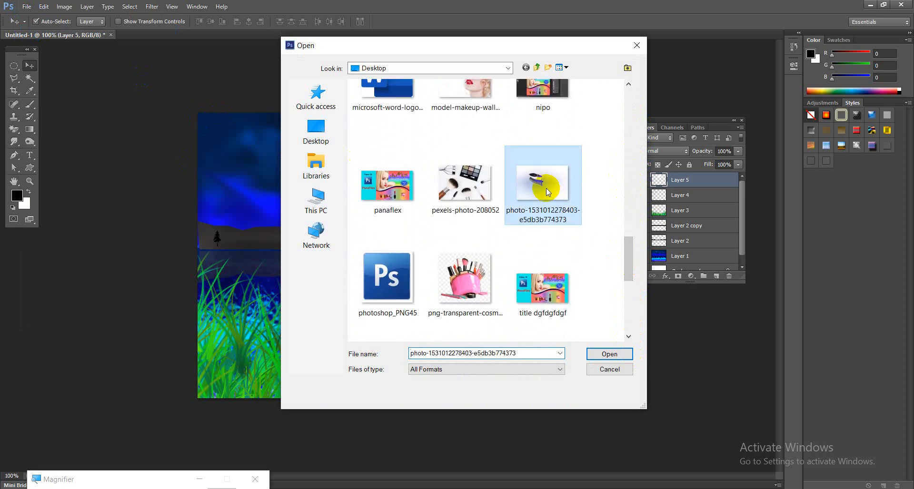
left_click(612, 354)
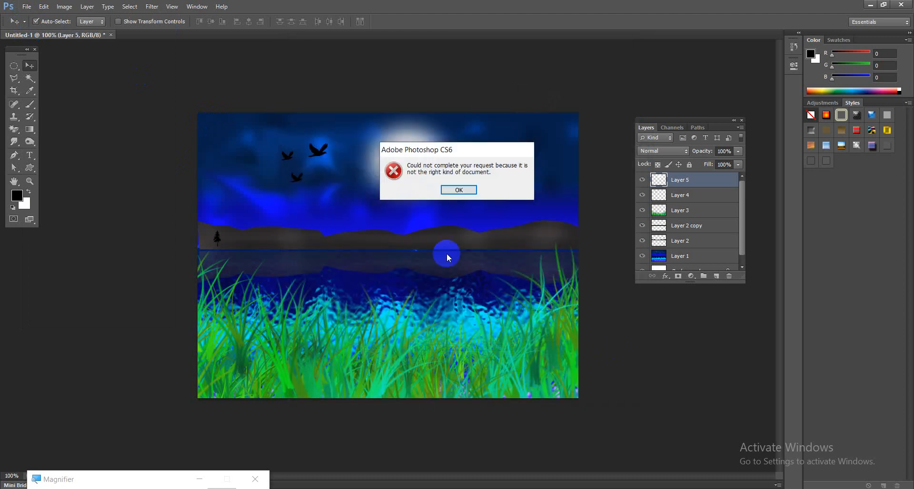
left_click(455, 190)
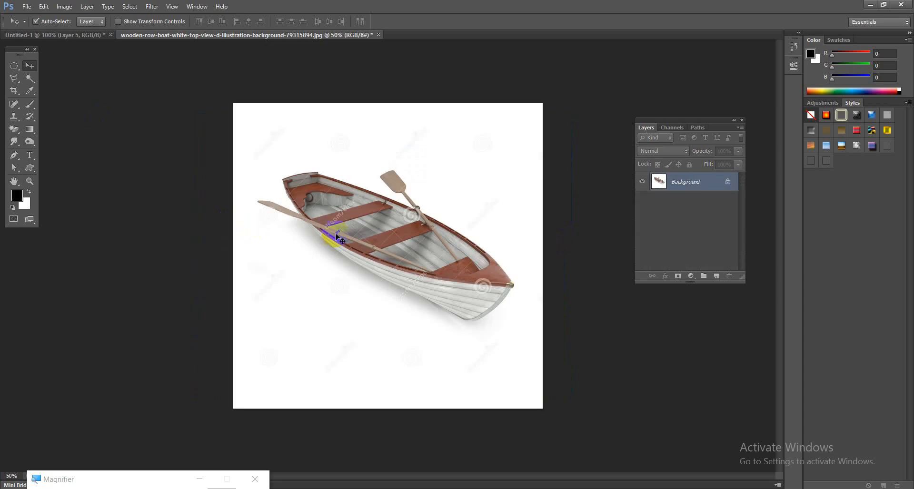
Step: Remove the white background around the wooden row boat with the Magic Eraser at tolerance 32
left_click(12, 130)
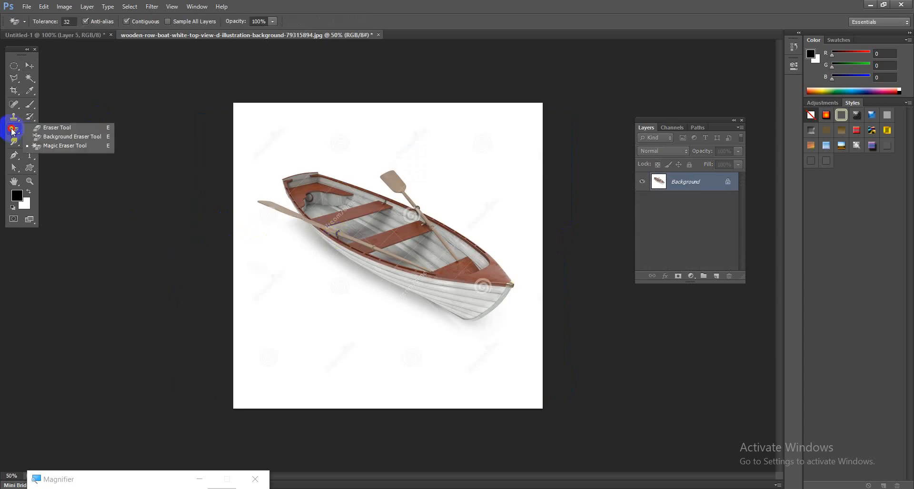
left_click(60, 147)
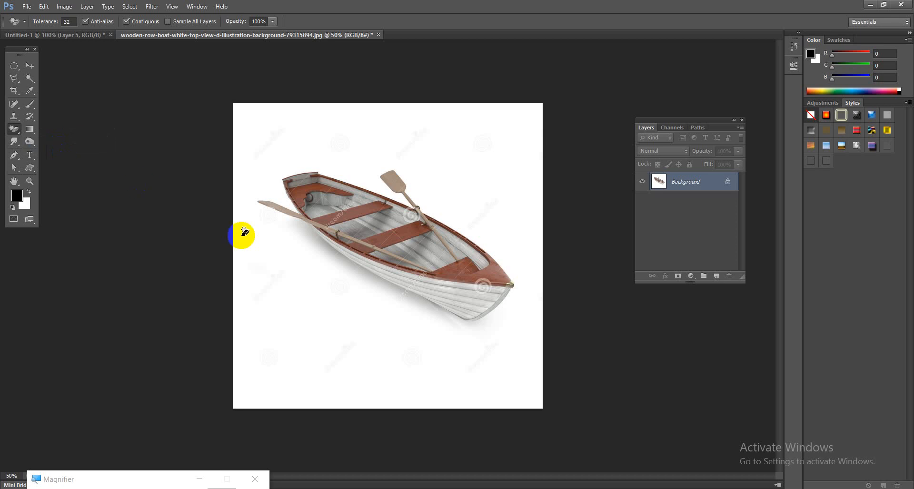
left_click(292, 271)
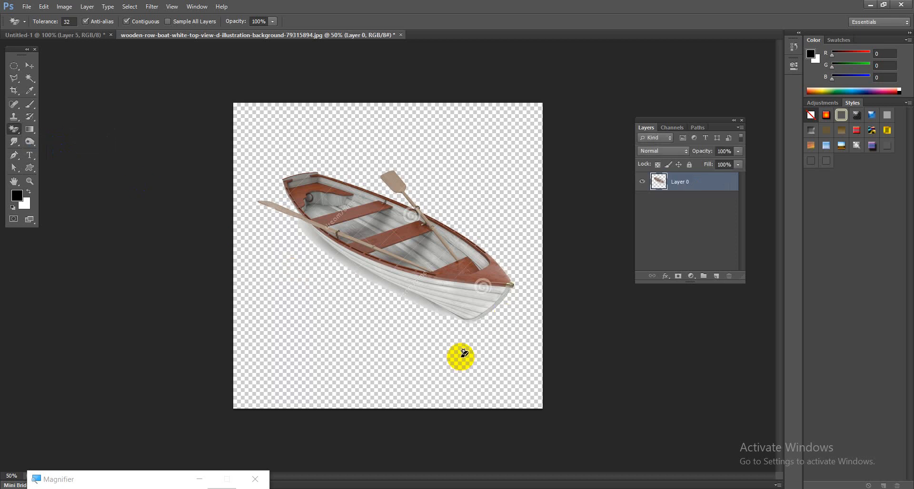
Step: Copy the whole cut-out boat image and paste it into the Untitled-1 seascape document
key("ctrl+a")
key("ctrl+c")
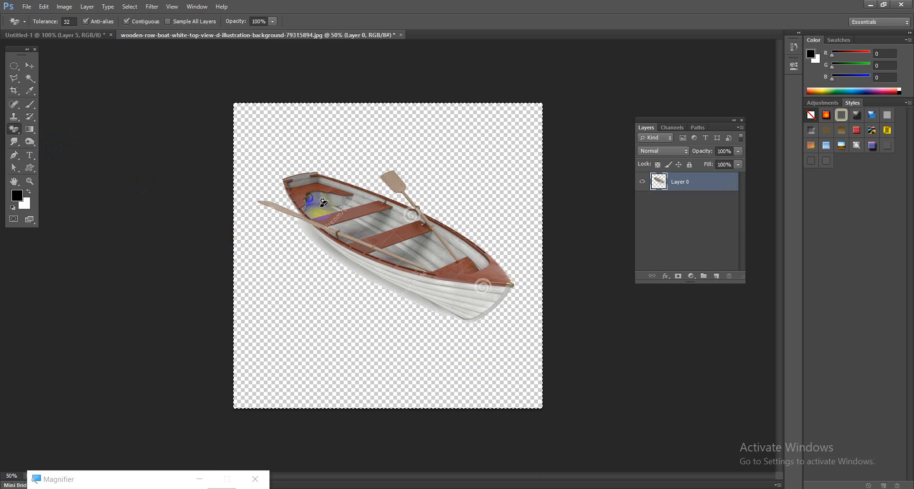
left_click(87, 37)
key("ctrl+v")
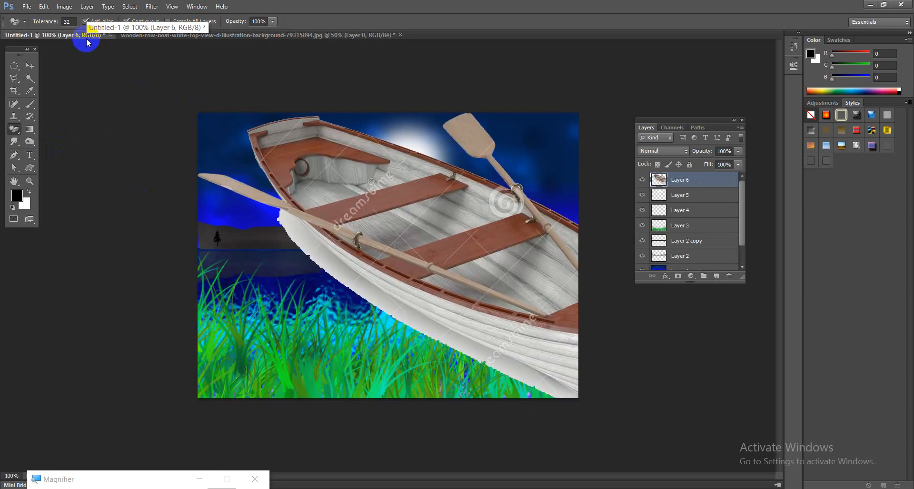
Step: Scale the boat down to about 30%, place it on the water at the grass edge, and move its layer directly below Layer 2 copy
left_click(30, 67)
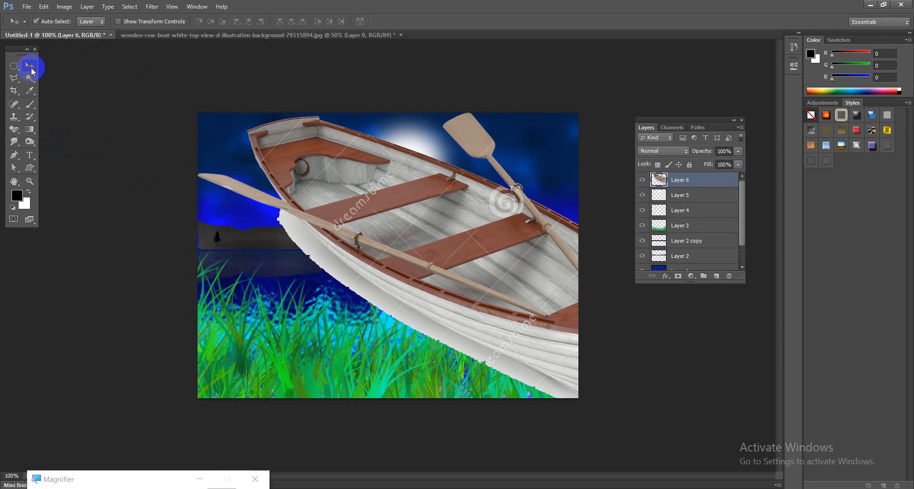
key("ctrl+t")
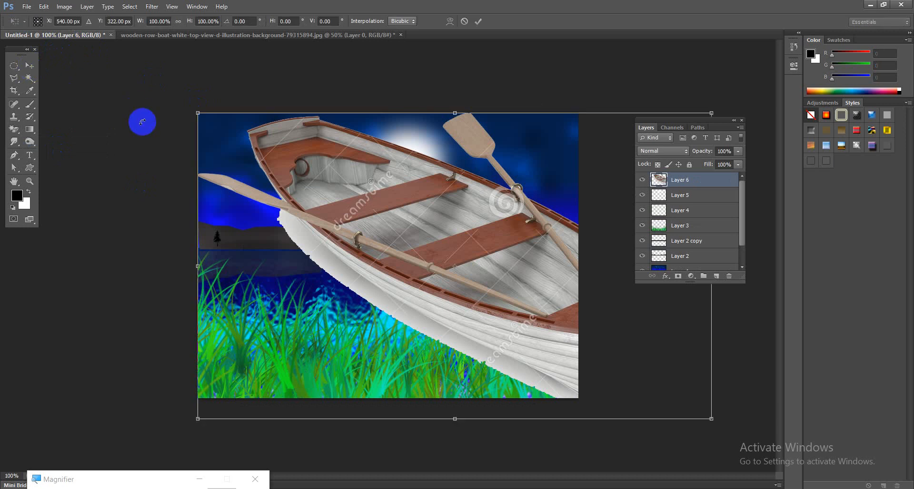
left_click_drag(198, 113, 420, 245)
left_click_drag(529, 309, 372, 239)
left_click_drag(261, 174, 389, 250)
left_click_drag(530, 330, 420, 329)
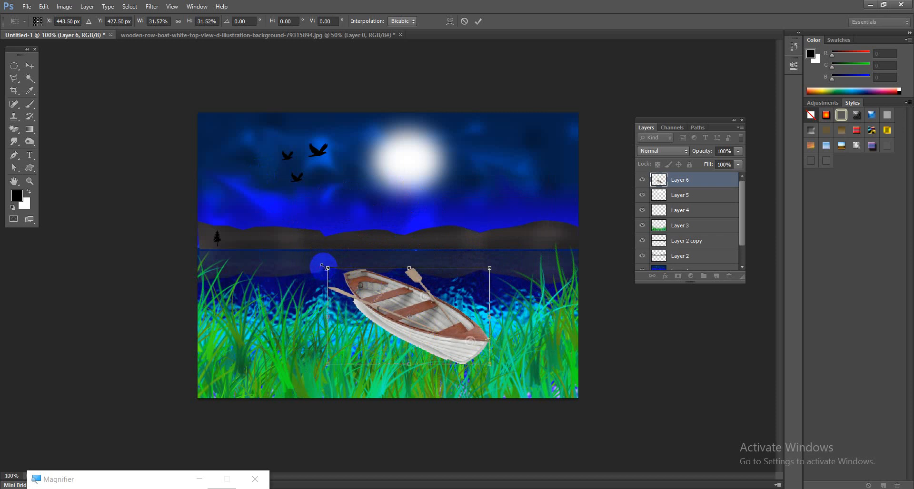
mouse_move(328, 268)
left_mouse_down()
mouse_move(350, 283)
mouse_move(337, 273)
left_mouse_up()
left_click_drag(431, 344, 430, 328)
key("Return")
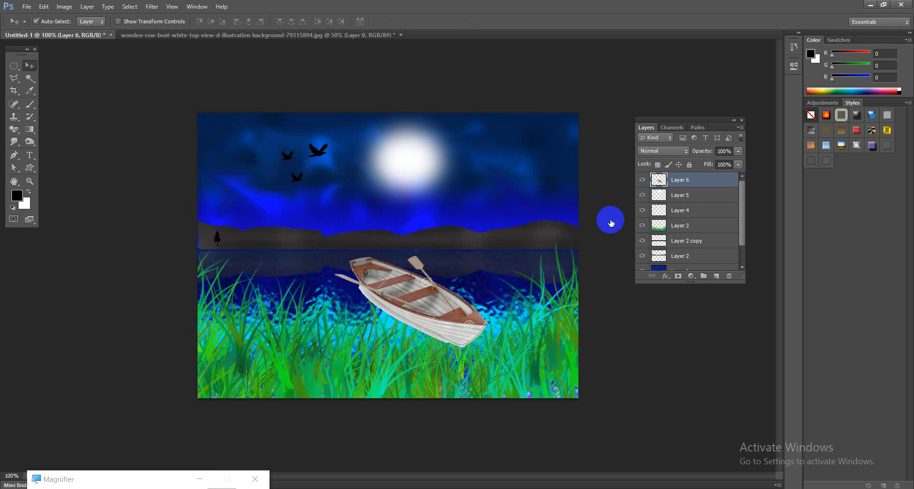
left_click_drag(686, 181, 686, 247)
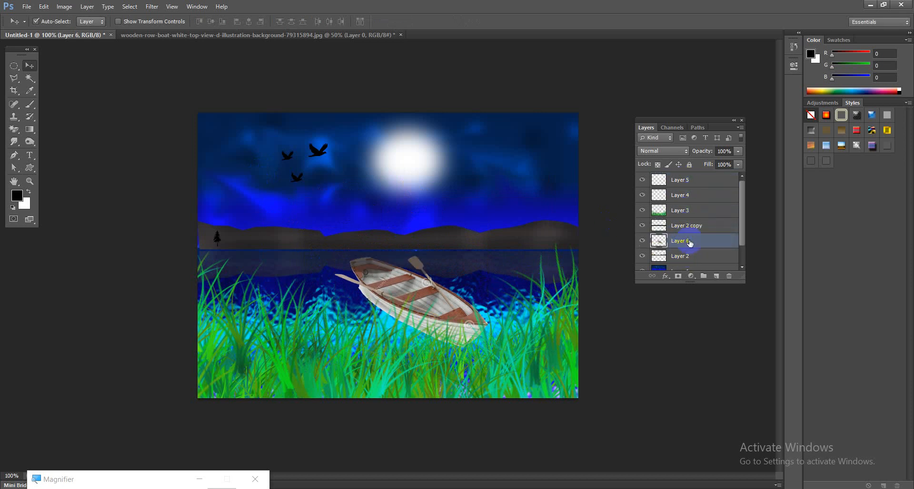
Step: Try moving the boat down and to the left and rotating it slightly clockwise, and undo both changes
mouse_move(417, 302)
left_mouse_down()
mouse_move(443, 314)
mouse_move(414, 307)
mouse_move(457, 286)
mouse_move(437, 317)
mouse_move(406, 314)
left_mouse_up()
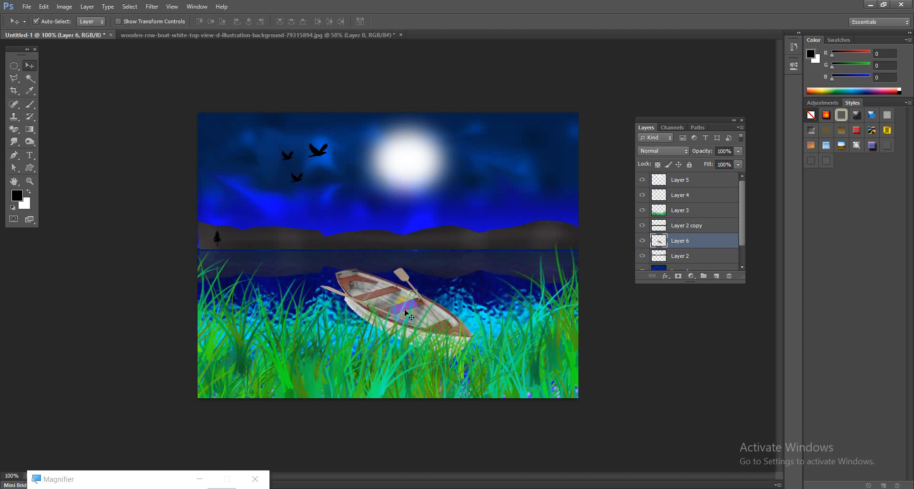
key("ctrl+t")
left_click_drag(287, 295, 306, 293)
key("Return")
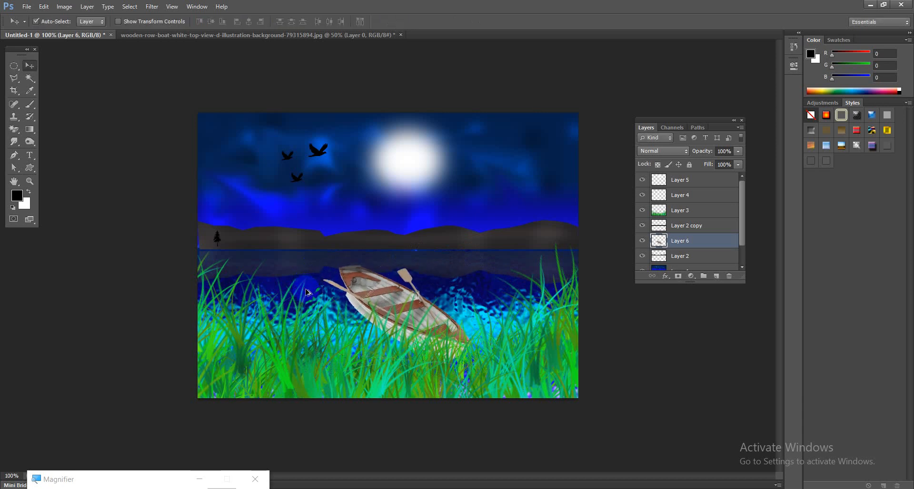
key("ctrl+z")
key("ctrl+alt+z")
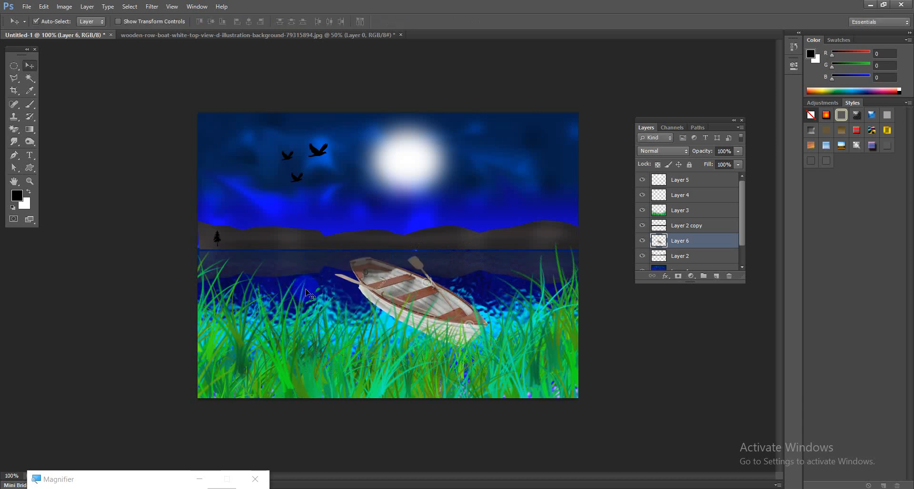
Step: Scale the boat to about 74% of its current size and position it on the water behind the grass, below the moon
left_click_drag(450, 307, 452, 318)
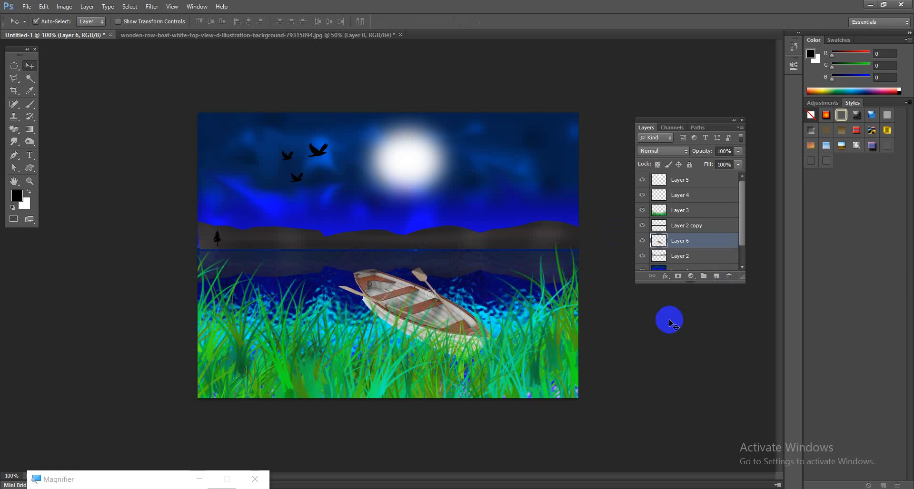
left_click(461, 325)
mouse_move(461, 326)
left_mouse_down()
mouse_move(478, 316)
mouse_move(461, 327)
mouse_move(459, 293)
mouse_move(435, 302)
left_mouse_up()
left_click(437, 312)
key("ctrl+t")
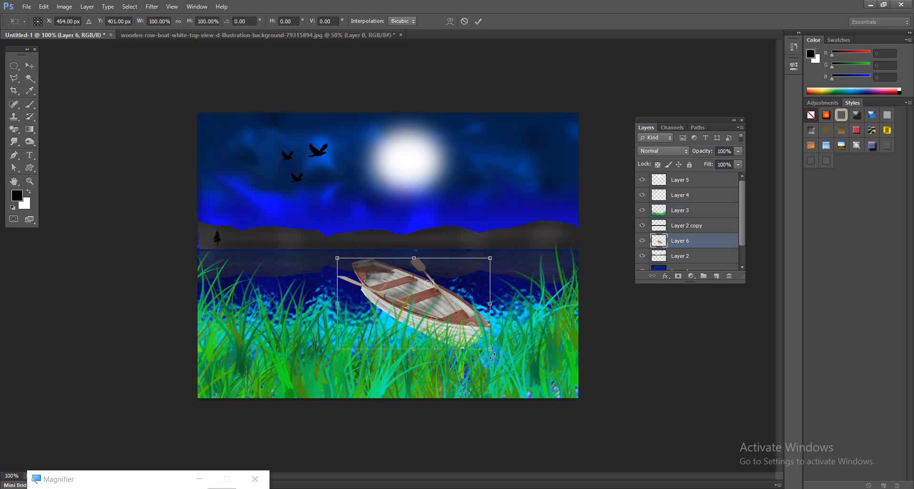
left_click_drag(493, 352, 449, 326)
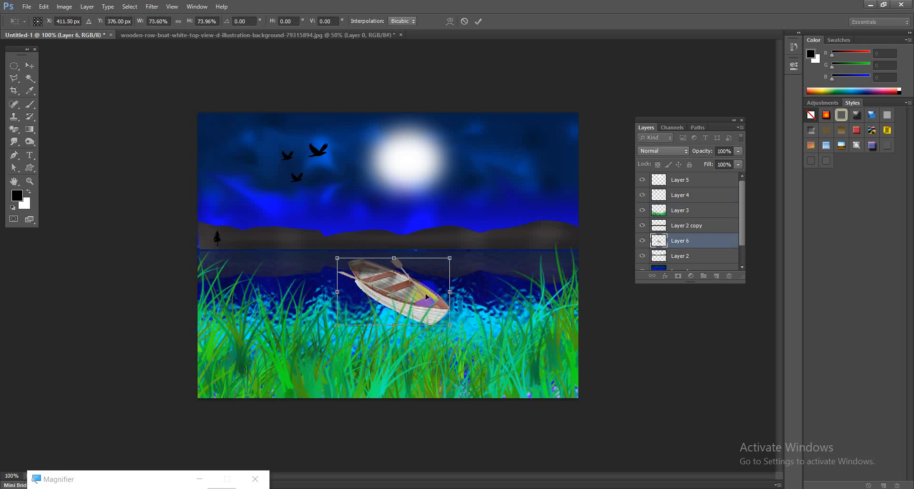
left_click_drag(425, 295, 451, 307)
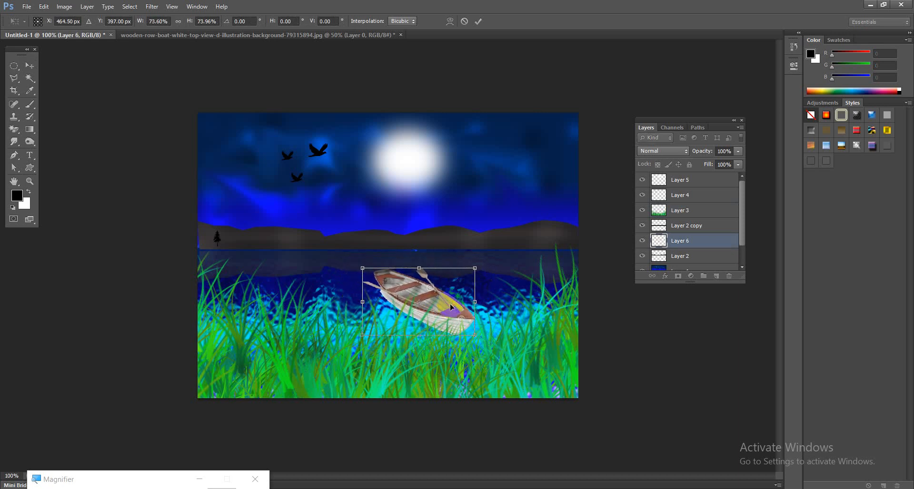
key("Return")
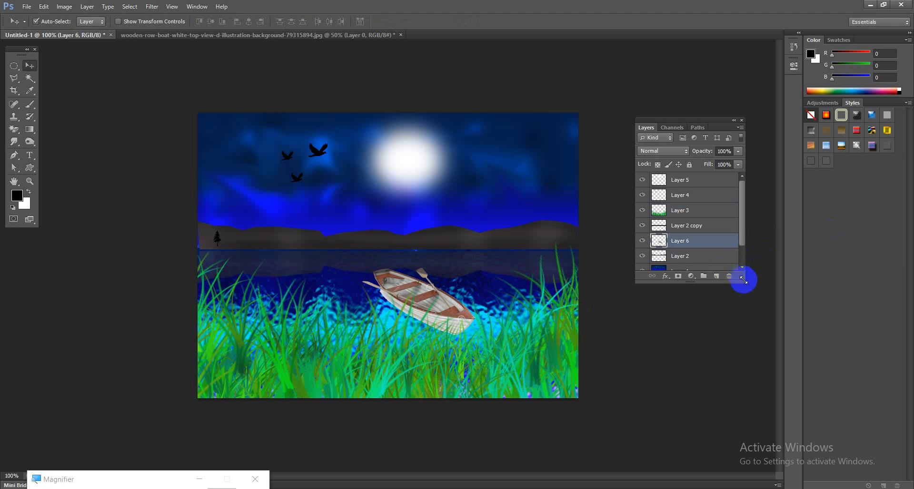
Step: Merge all layers from Layer 5 down to Layer 1 into one layer, leaving out the Background
left_click_drag(744, 281, 823, 418)
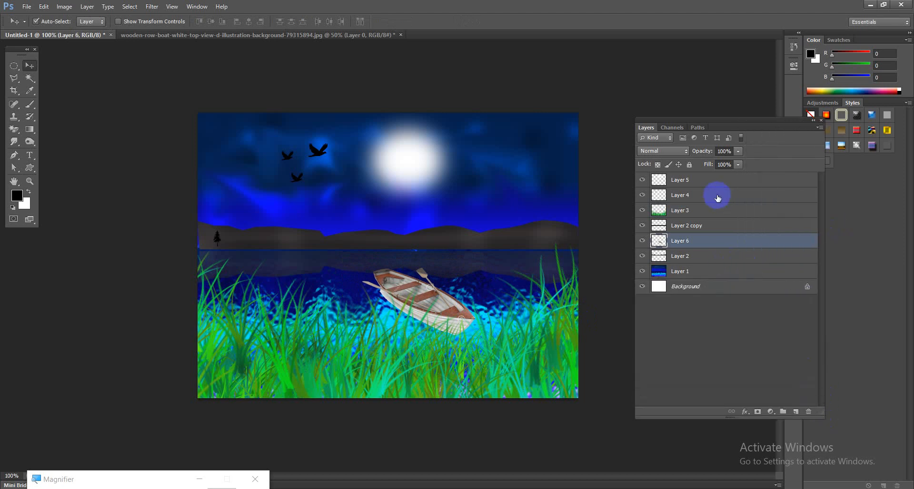
left_click(707, 180)
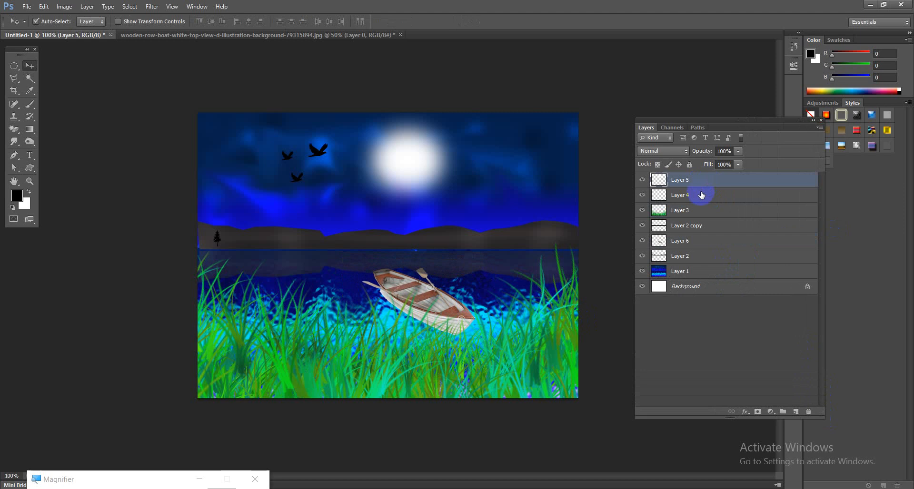
left_click(694, 275, "shift")
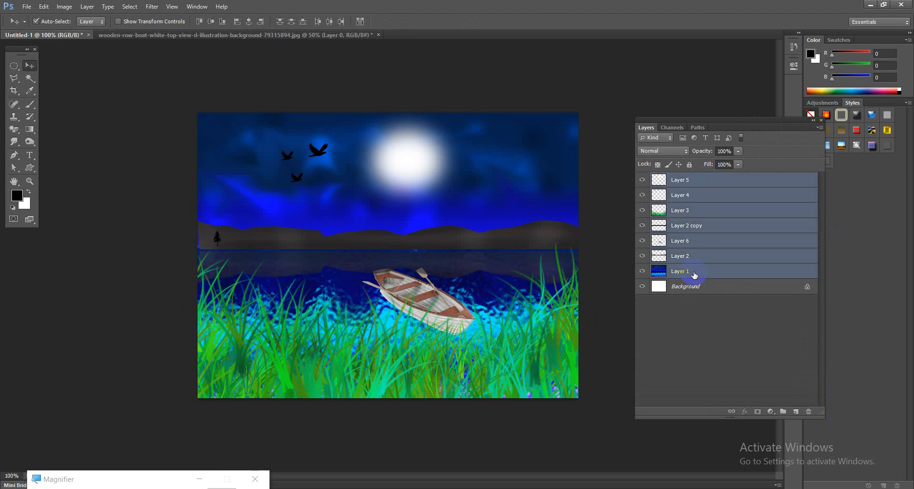
key("ctrl+e")
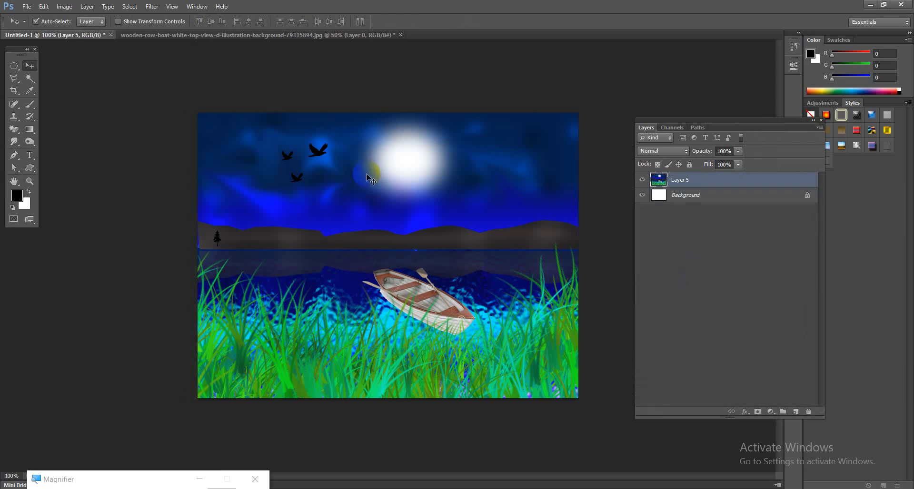
Step: Apply a Lens Flare to the merged layer, centred on the moon, with 100% brightness and the 50-300mm Zoom lens type
left_click(152, 6)
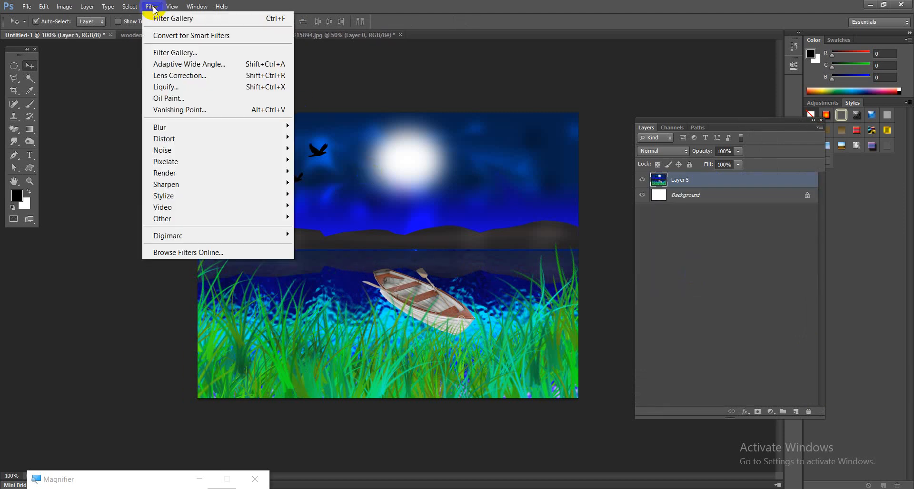
mouse_move(198, 174)
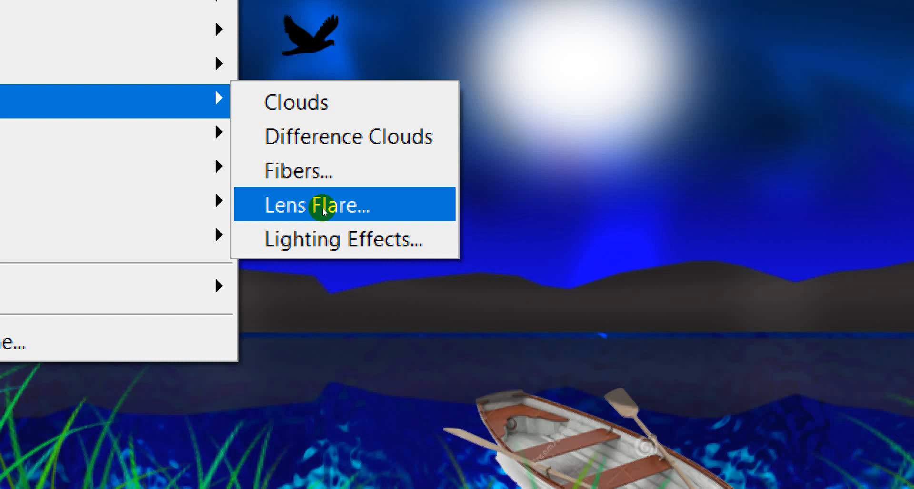
left_click(322, 207)
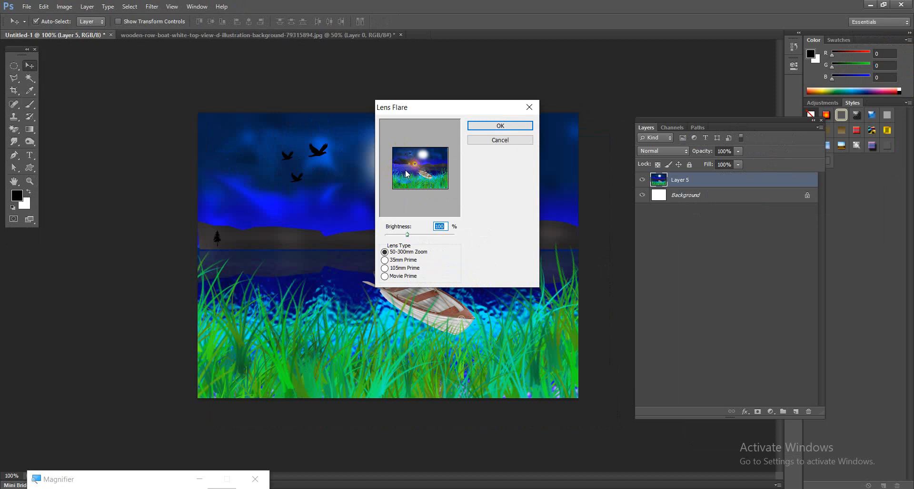
left_click_drag(413, 166, 422, 156)
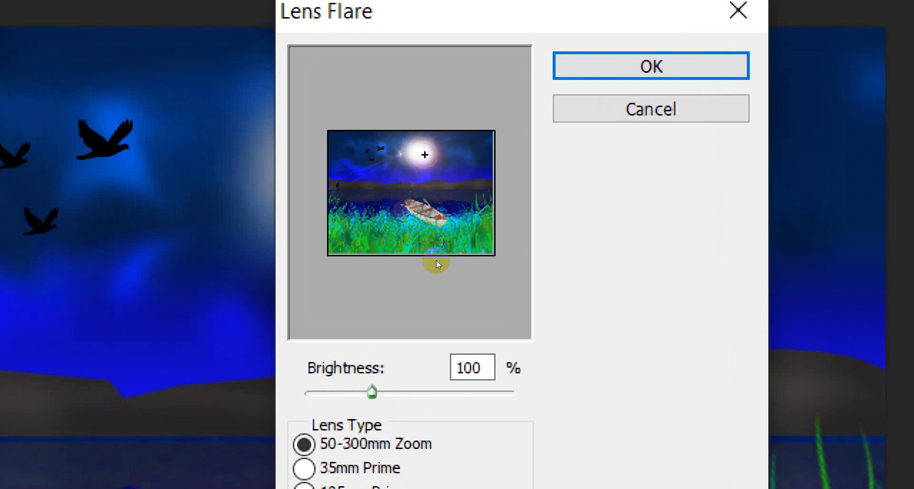
left_click_drag(425, 153, 424, 154)
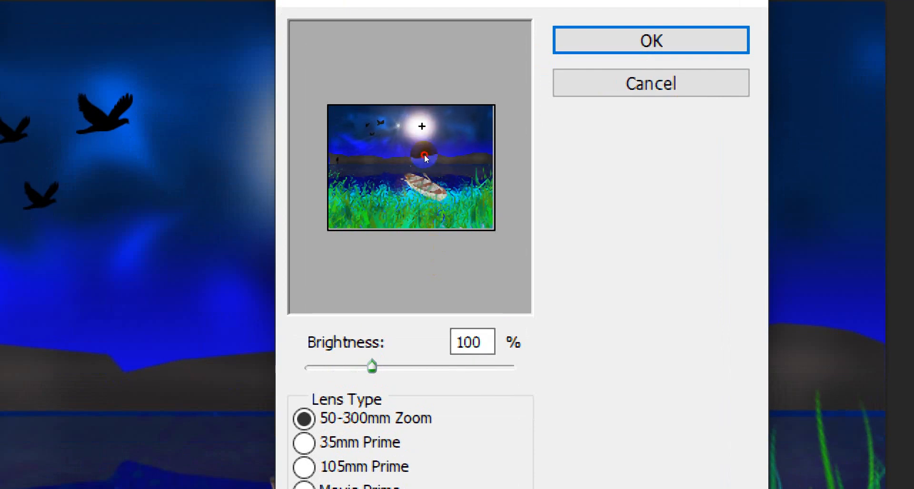
key("Return")
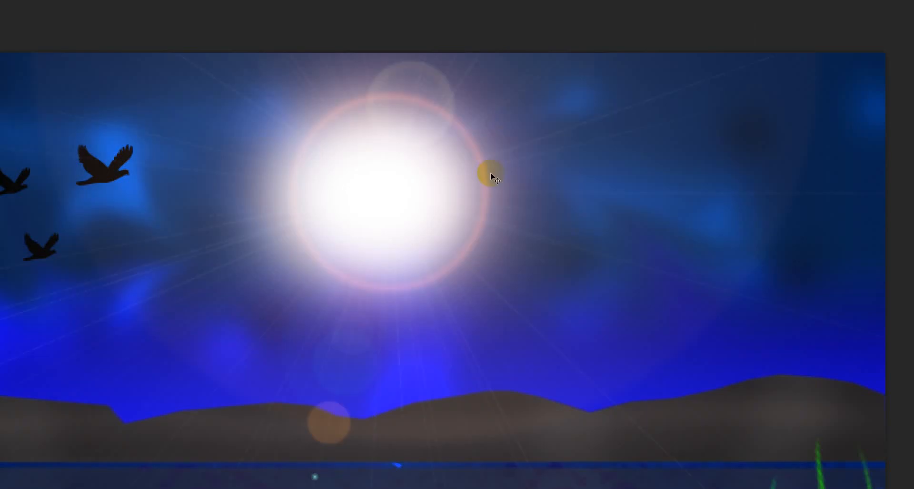
key("super+minus")
key("super+minus")
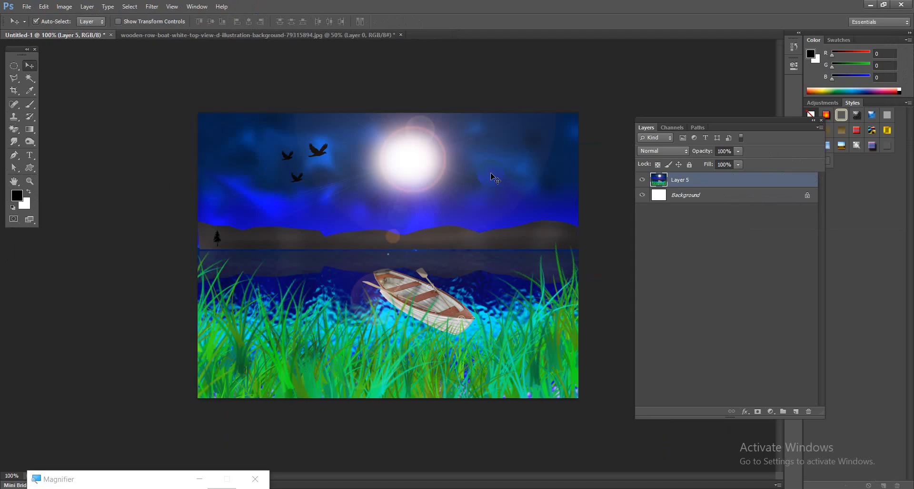